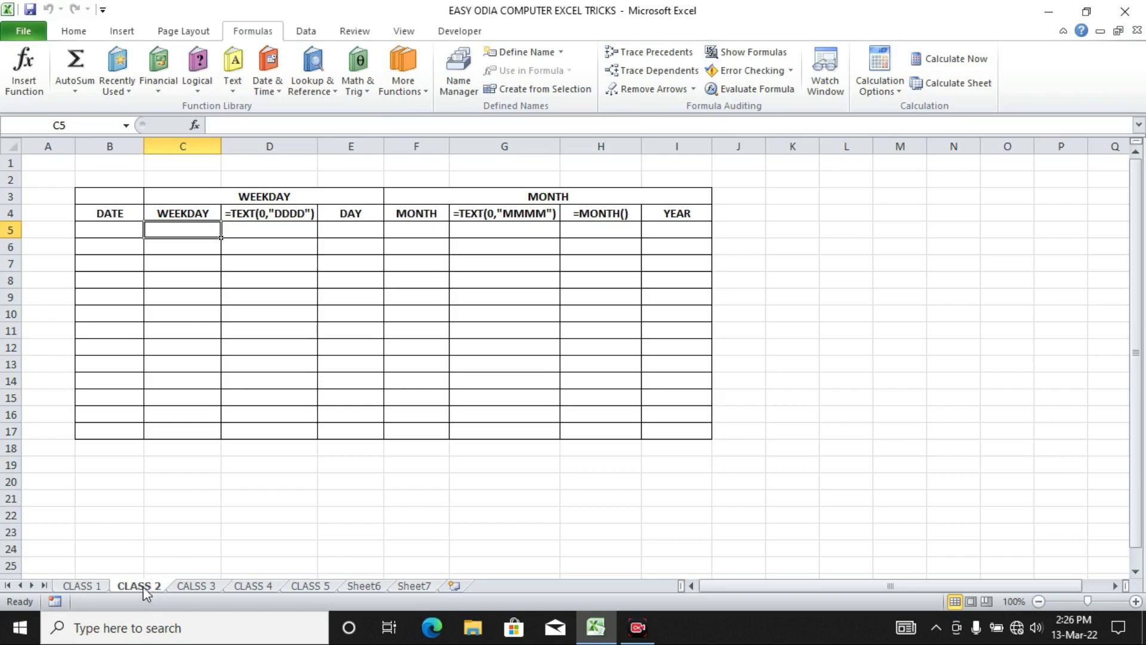
Enter the date 13-03-2022 in B5 and fill the daily series down through B17
{"action": "left_click", "coordinate": [124, 228]}
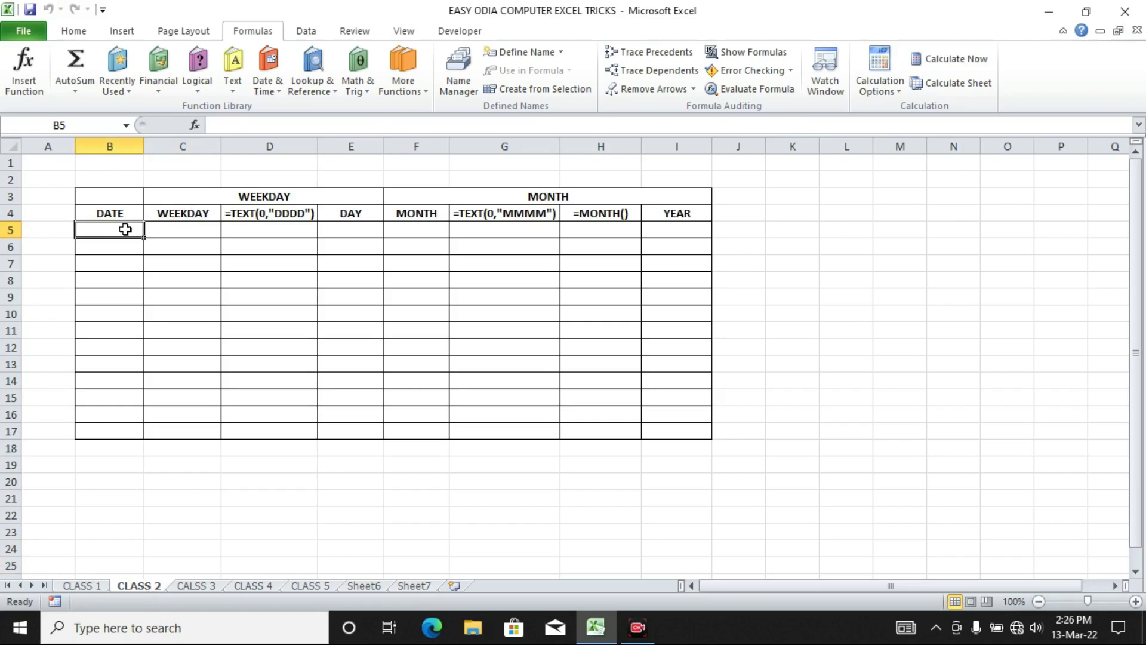
{"action": "type", "text": "13-"}
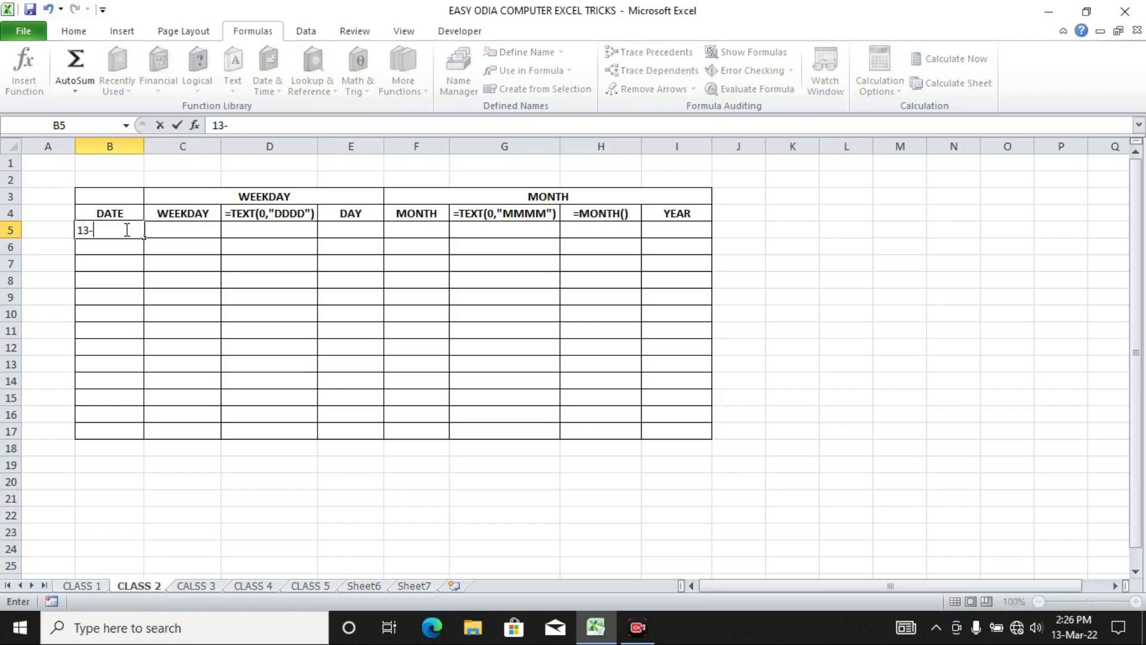
{"action": "type", "text": "03-2022"}
{"action": "key", "text": "Return"}
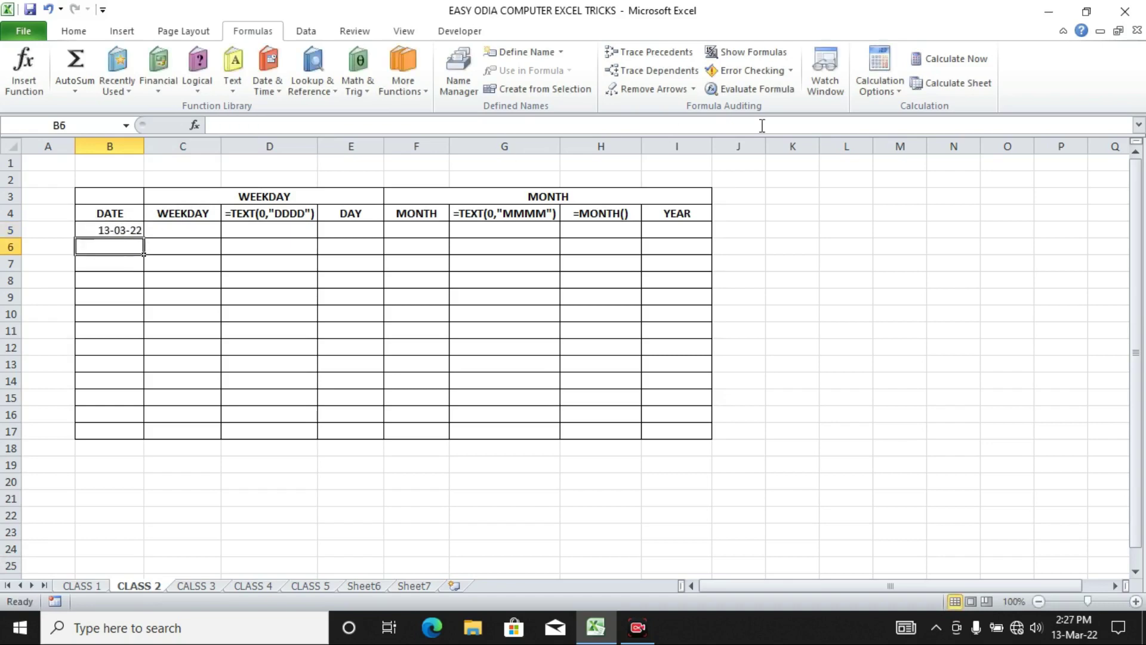
{"action": "left_click", "coordinate": [133, 230]}
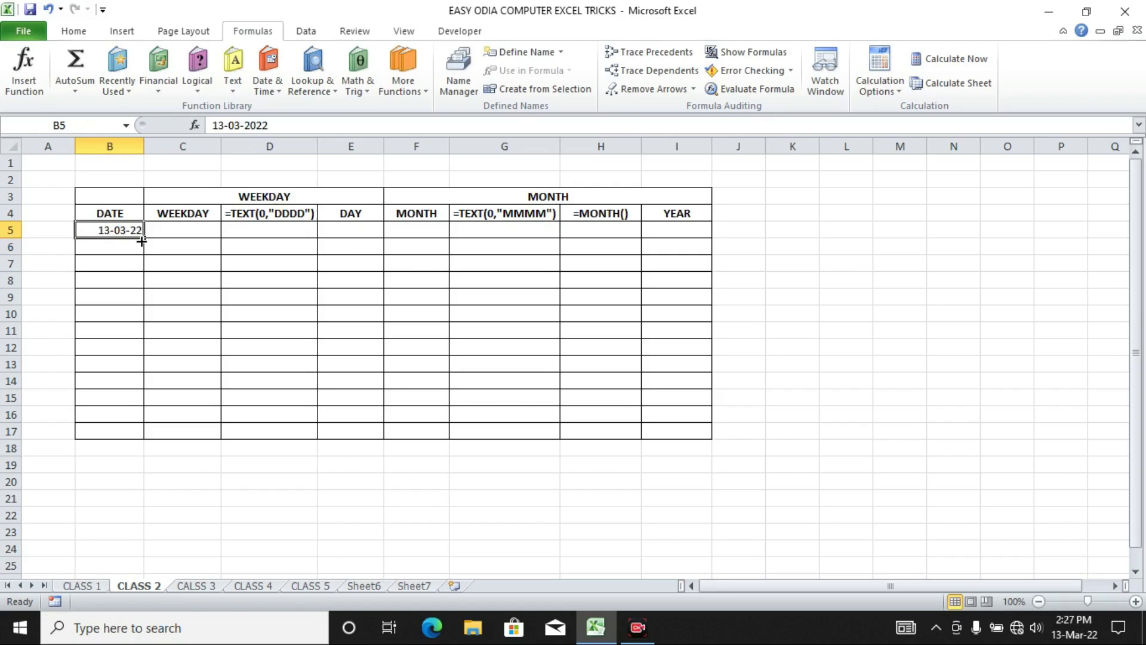
{"action": "left_click_drag", "start_coordinate": [141, 239], "coordinate": [141, 434]}
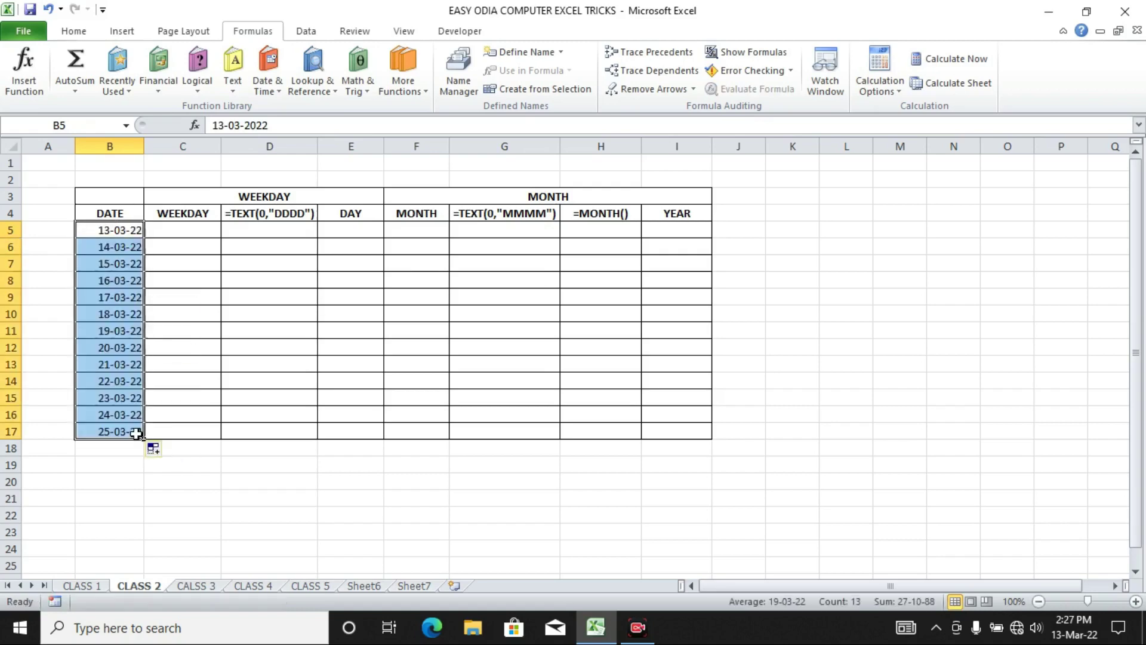
{"action": "left_click", "coordinate": [158, 472]}
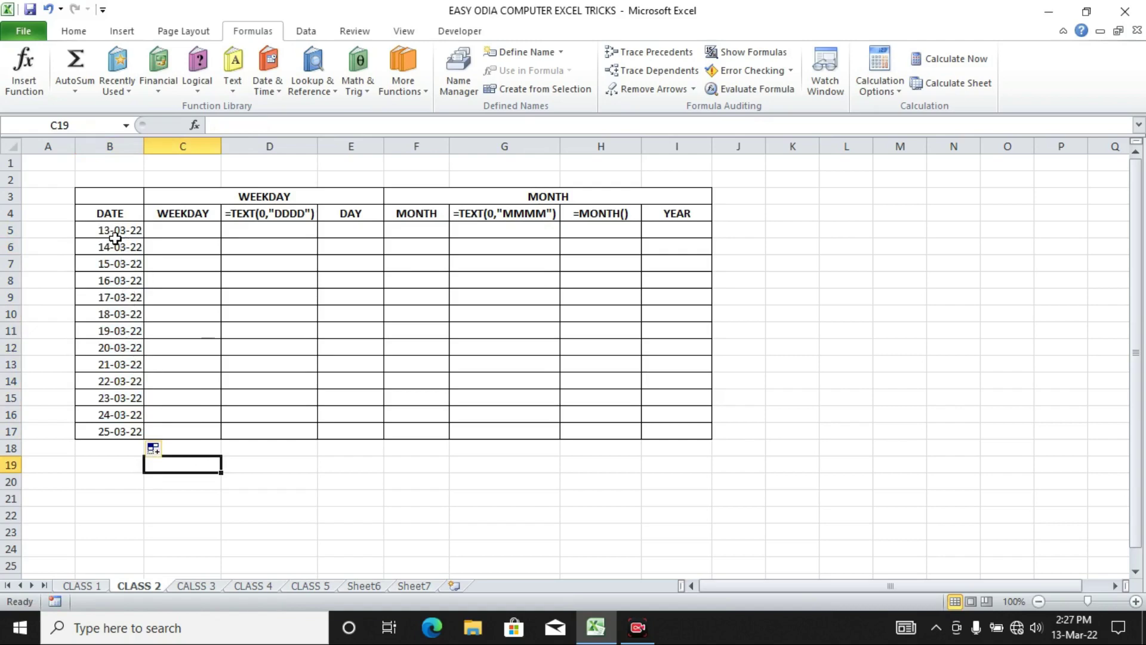
Format the dates in B5:B17 with the custom number format dd-mm-yyYY to show four-digit years
{"action": "left_click_drag", "start_coordinate": [114, 232], "coordinate": [112, 427]}
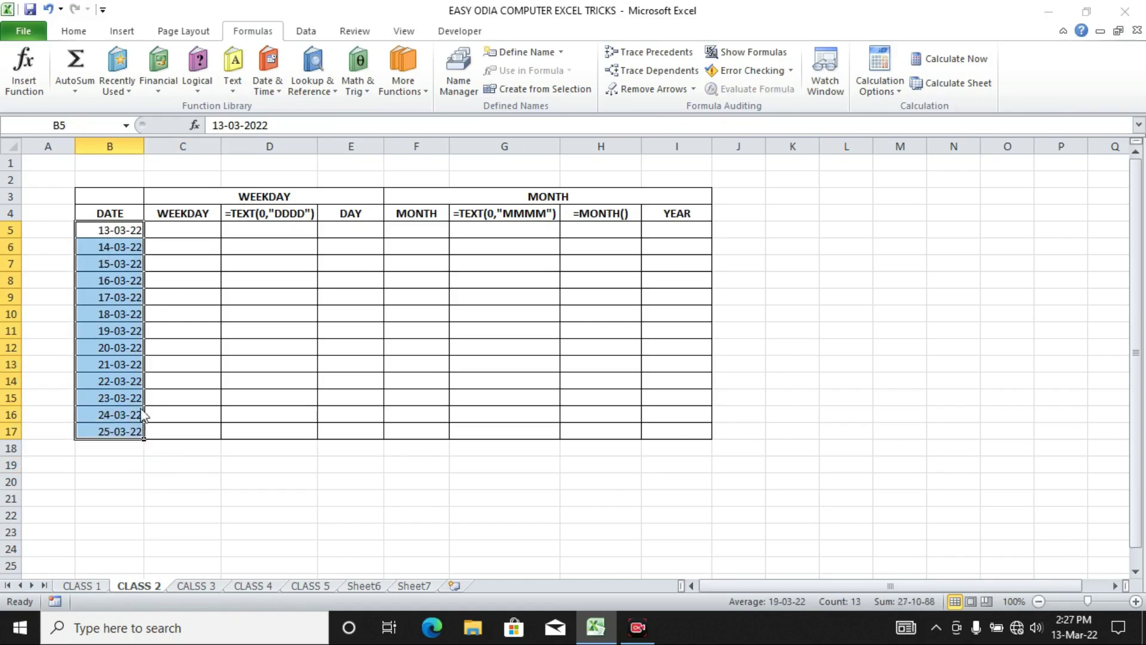
{"action": "key", "text": "ctrl+1"}
{"action": "left_click", "coordinate": [567, 271]}
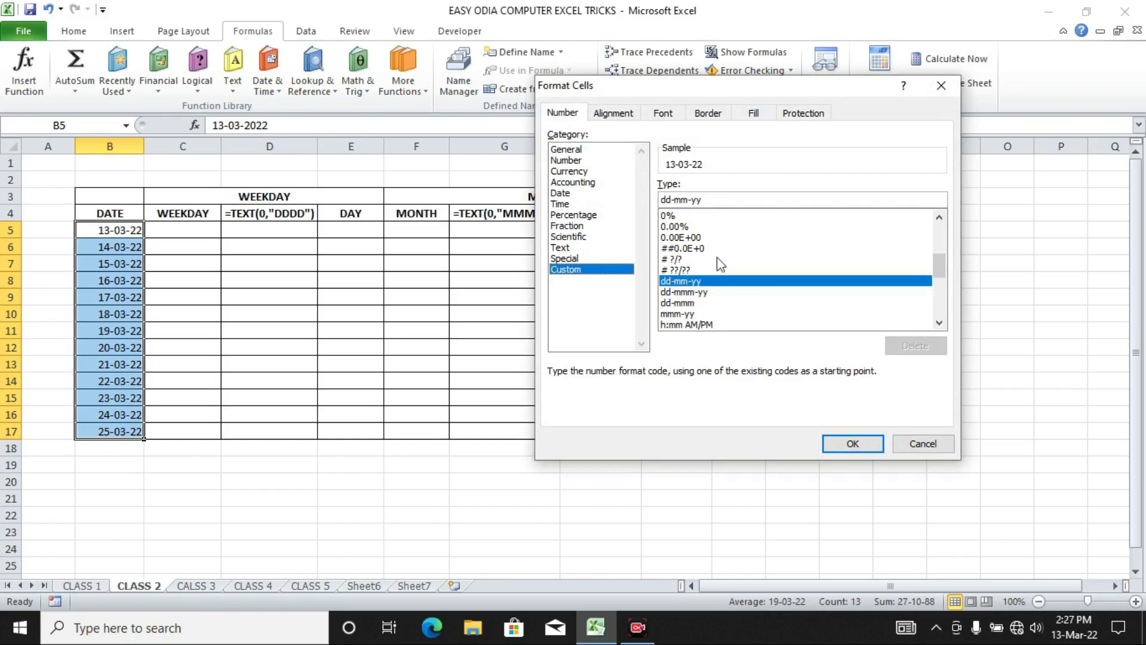
{"action": "left_click", "coordinate": [718, 200]}
{"action": "type", "text": "YY"}
{"action": "left_click", "coordinate": [853, 445]}
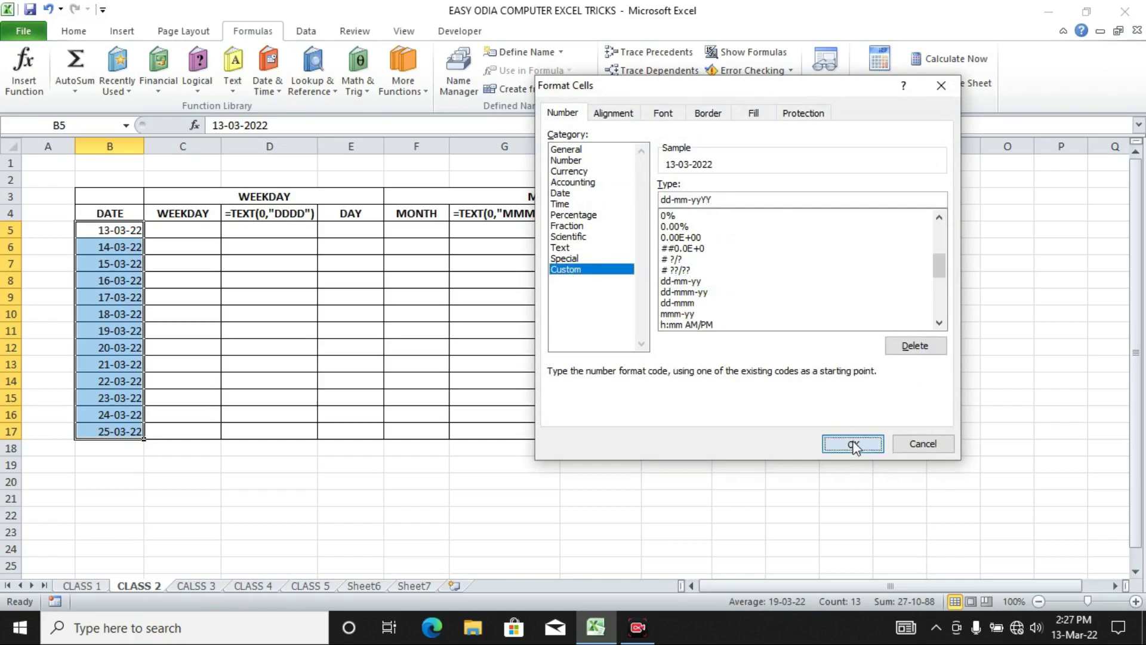
{"action": "left_click", "coordinate": [291, 494]}
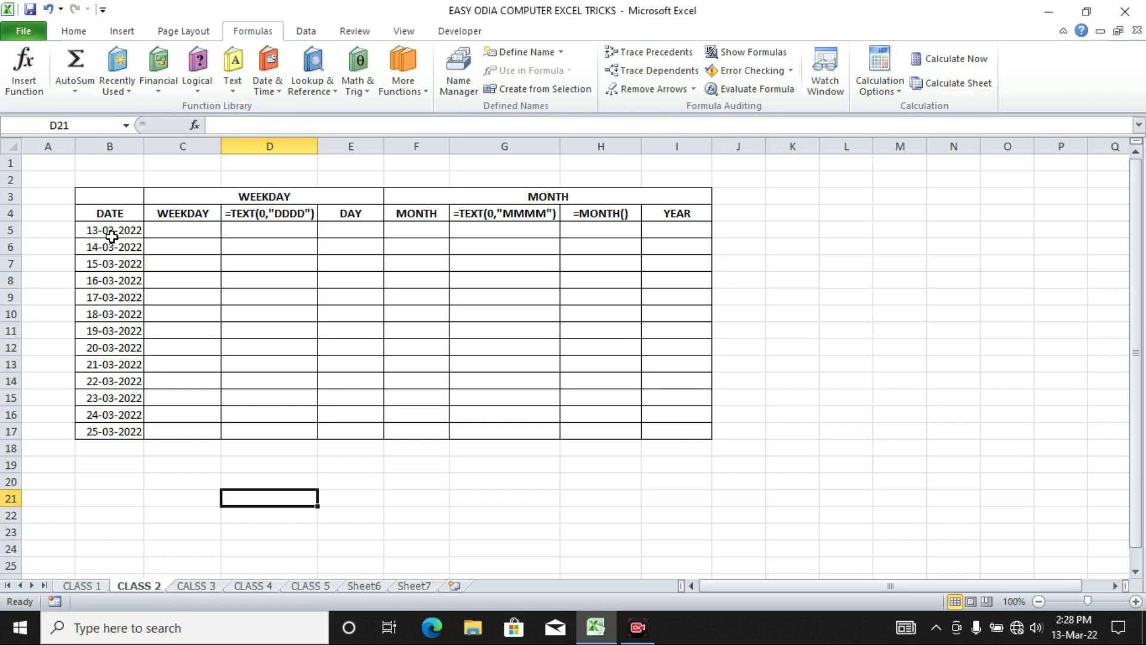
Enter =WEEKDAY(B5) in C5 and fill the formula down the WEEKDAY column through C17
{"action": "left_click", "coordinate": [184, 230]}
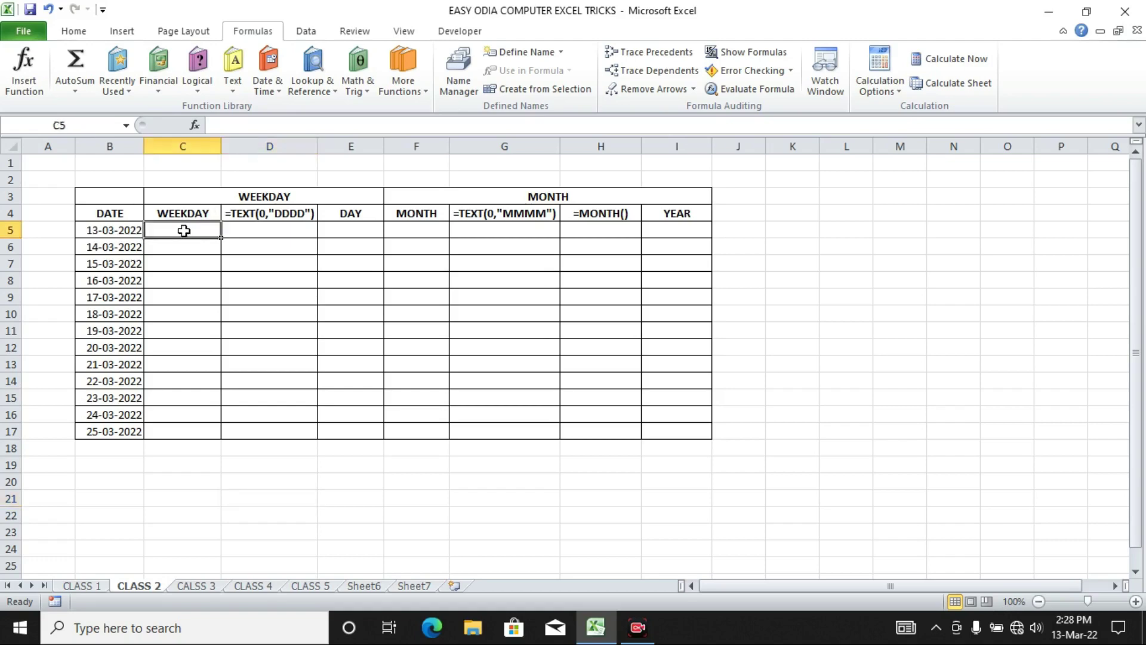
{"action": "type", "text": "=WEE"}
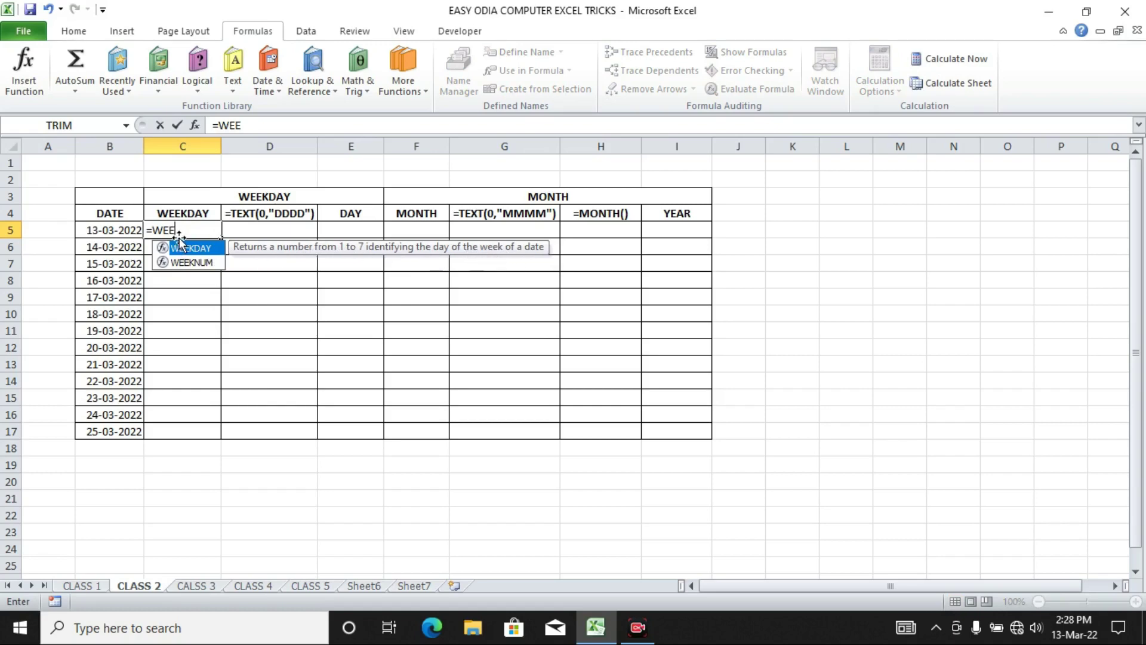
{"action": "double_click", "coordinate": [211, 249]}
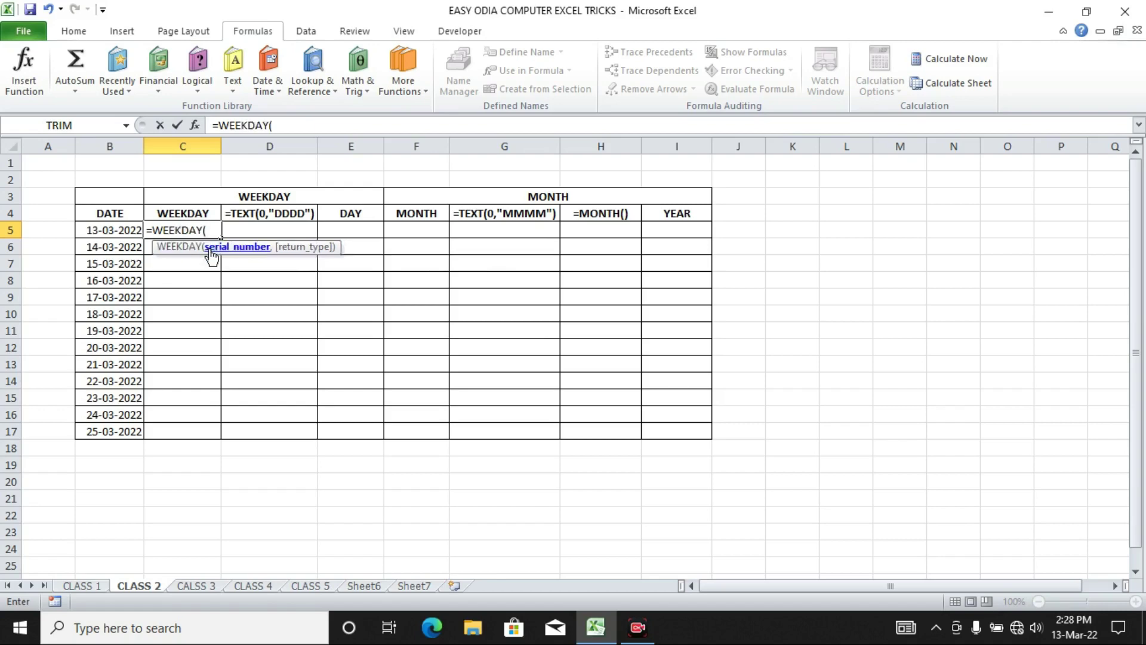
{"action": "left_click", "coordinate": [116, 231]}
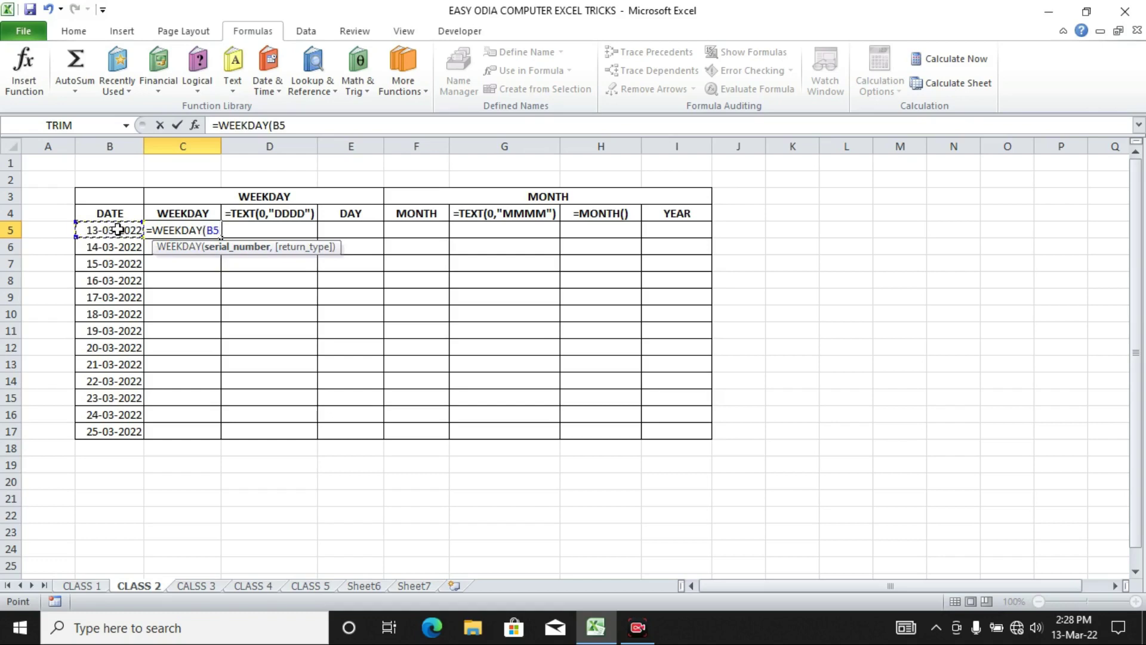
{"action": "type", "text": ","}
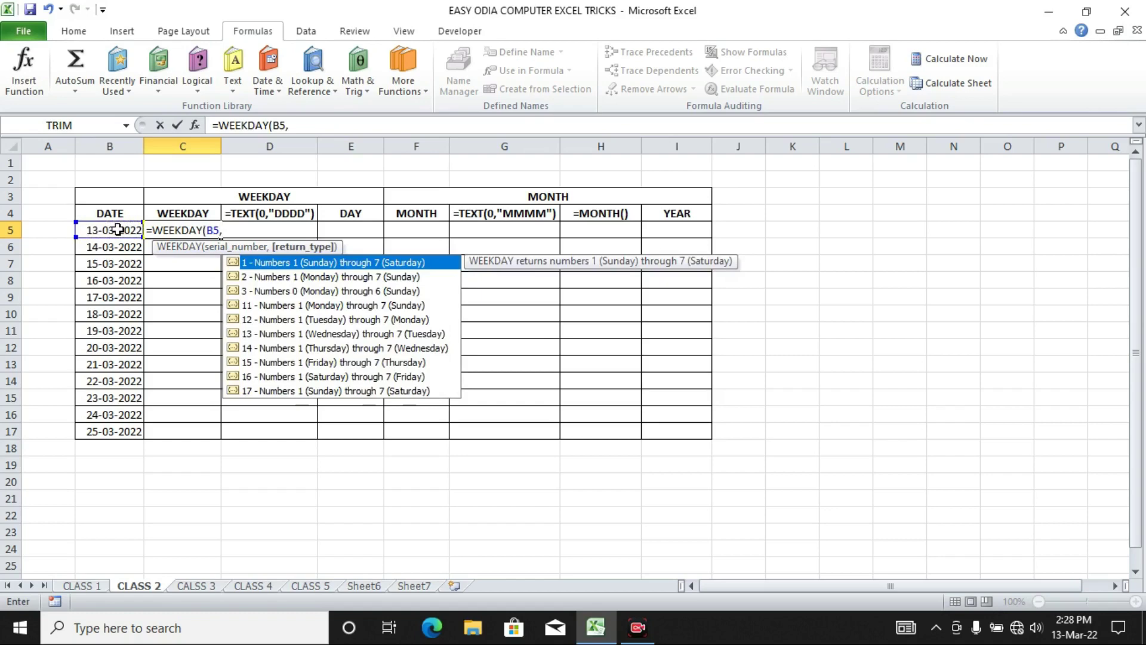
{"action": "key", "text": "BackSpace"}
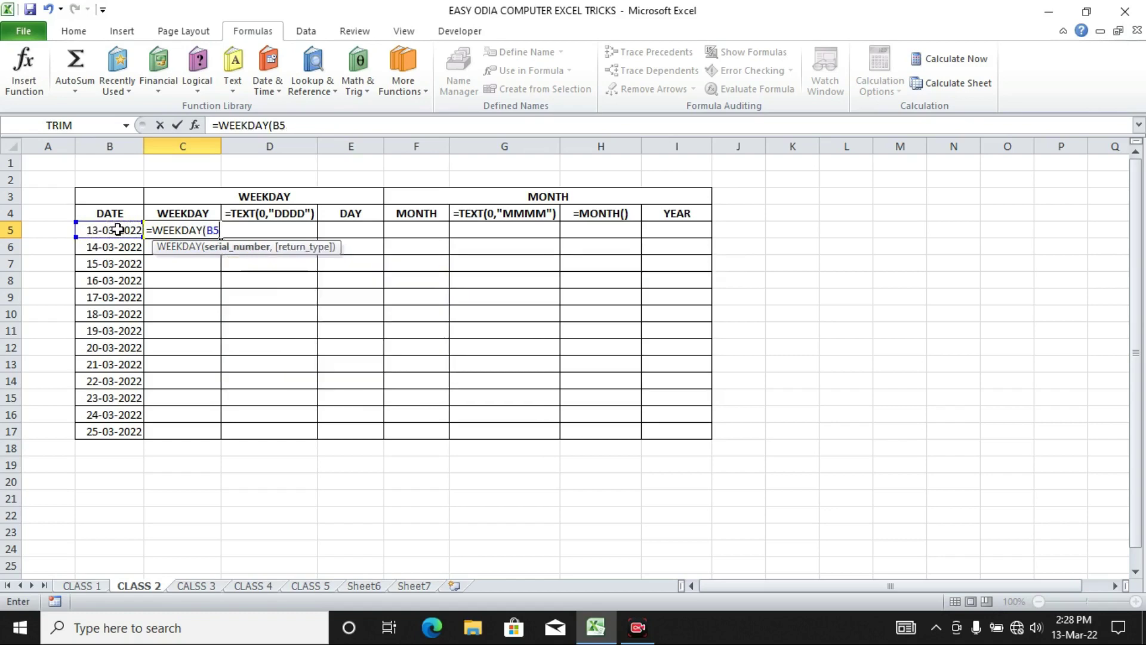
{"action": "type", "text": ")"}
{"action": "key", "text": "Return"}
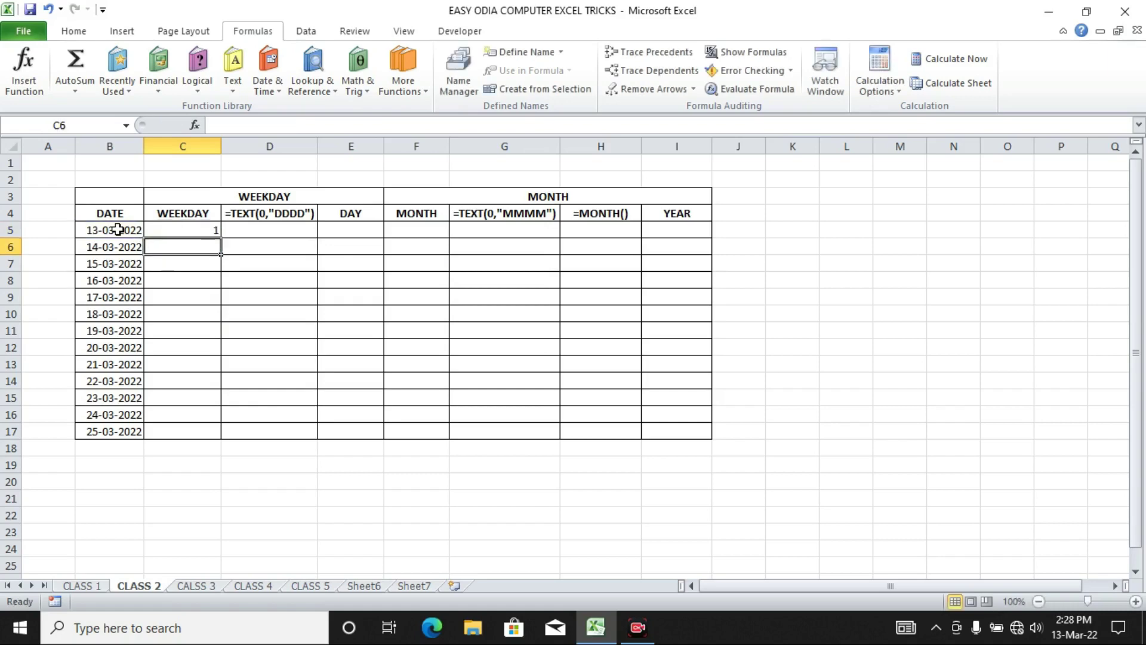
{"action": "left_click", "coordinate": [180, 231]}
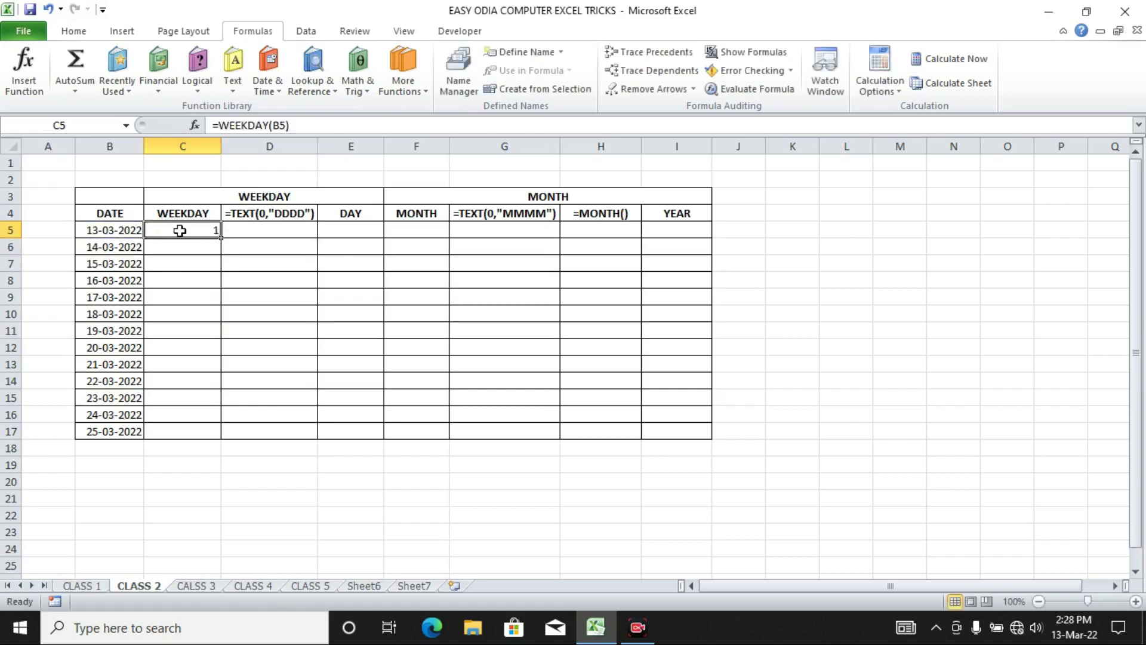
{"action": "double_click", "coordinate": [221, 239]}
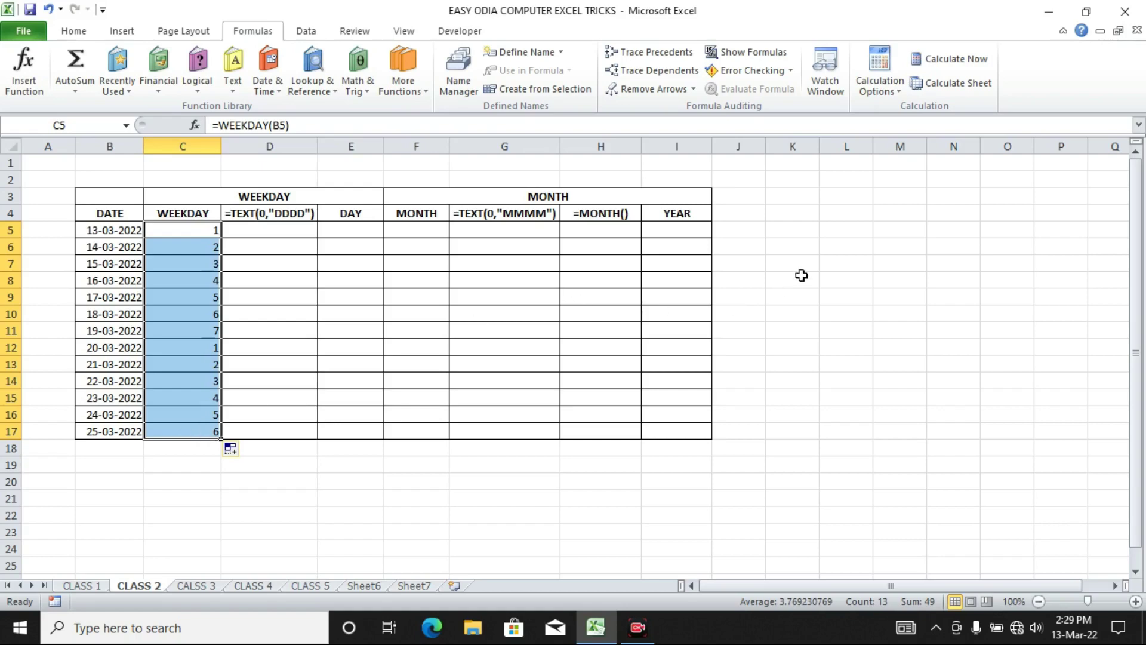
Start a weekday key beside the table with SUN and 1 in L6:M6, and MON and 2 in L7:M7
{"action": "left_click", "coordinate": [834, 253]}
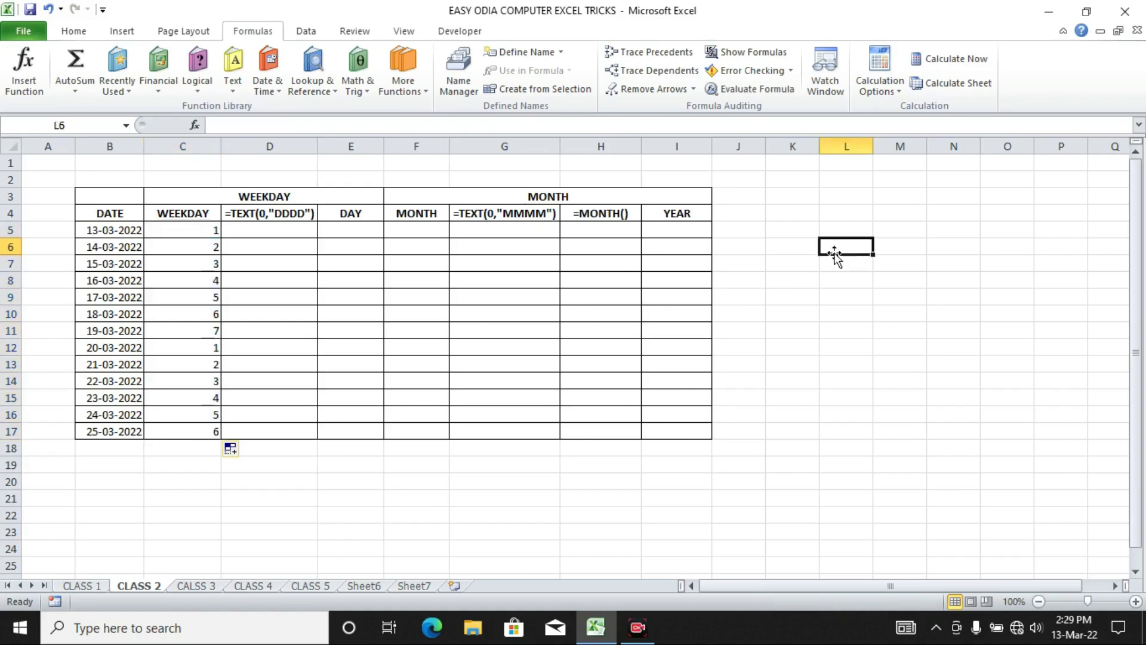
{"action": "type", "text": "SUN"}
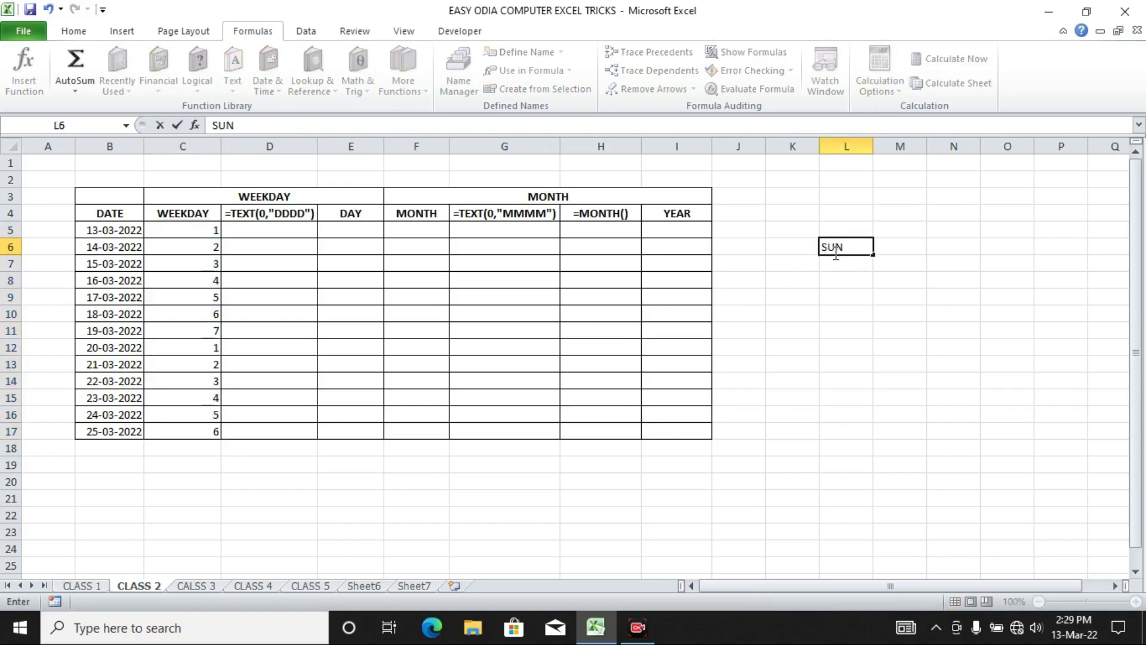
{"action": "key", "text": "Tab"}
{"action": "type", "text": "1"}
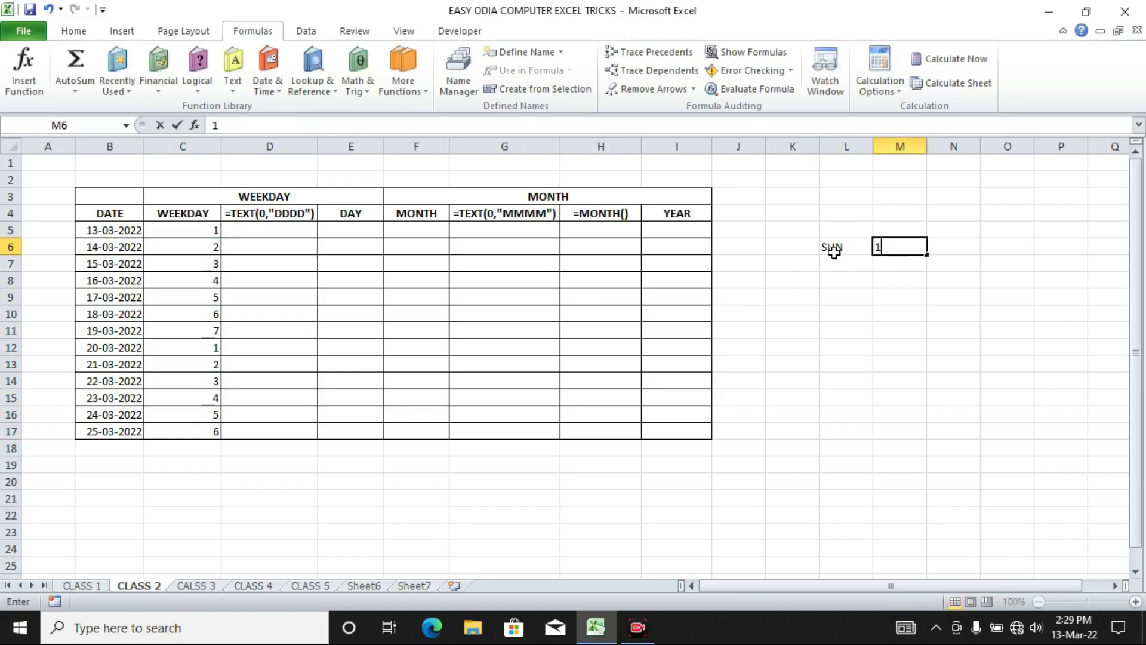
{"action": "key", "text": "Return"}
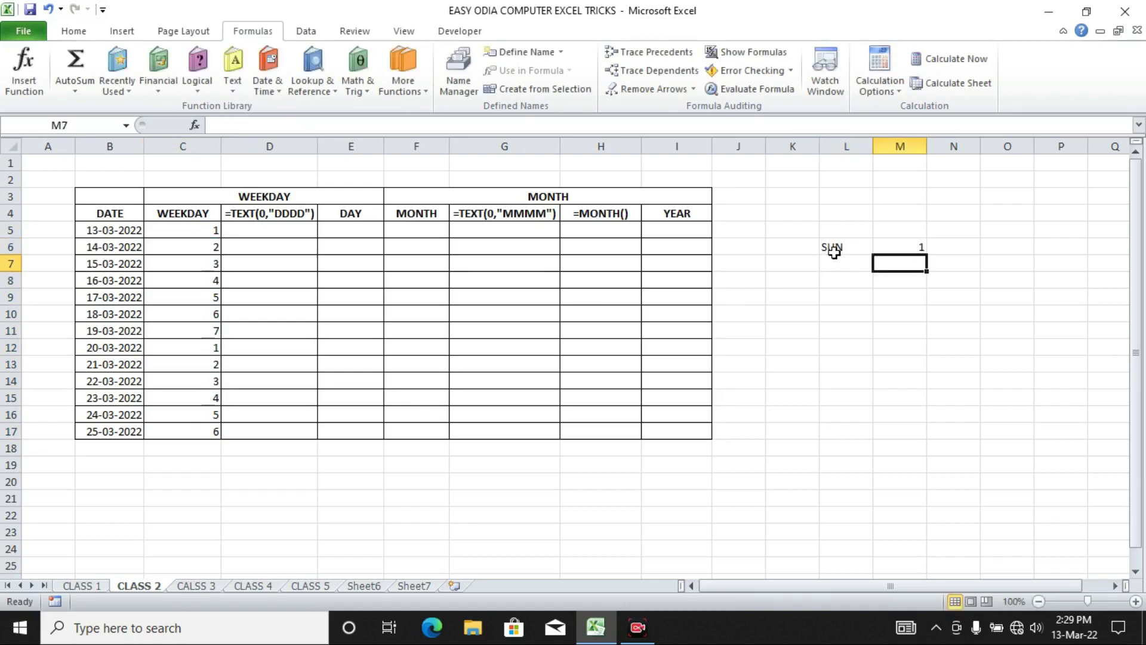
{"action": "left_click", "coordinate": [859, 262]}
{"action": "type", "text": "M"}
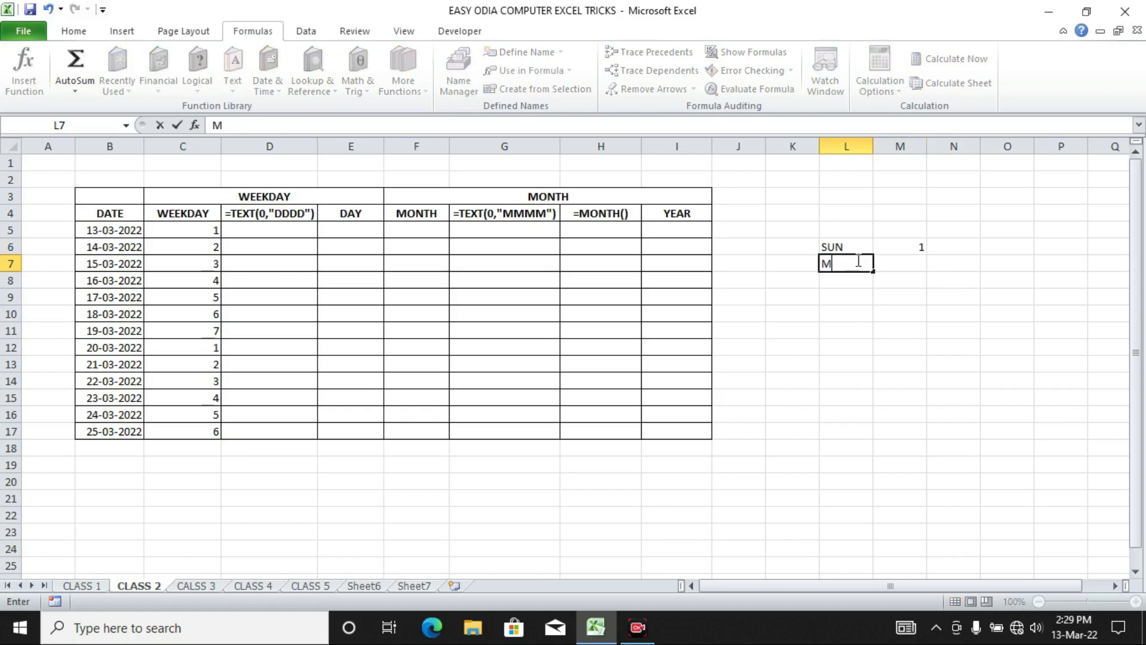
{"action": "type", "text": "ON"}
{"action": "key", "text": "Tab"}
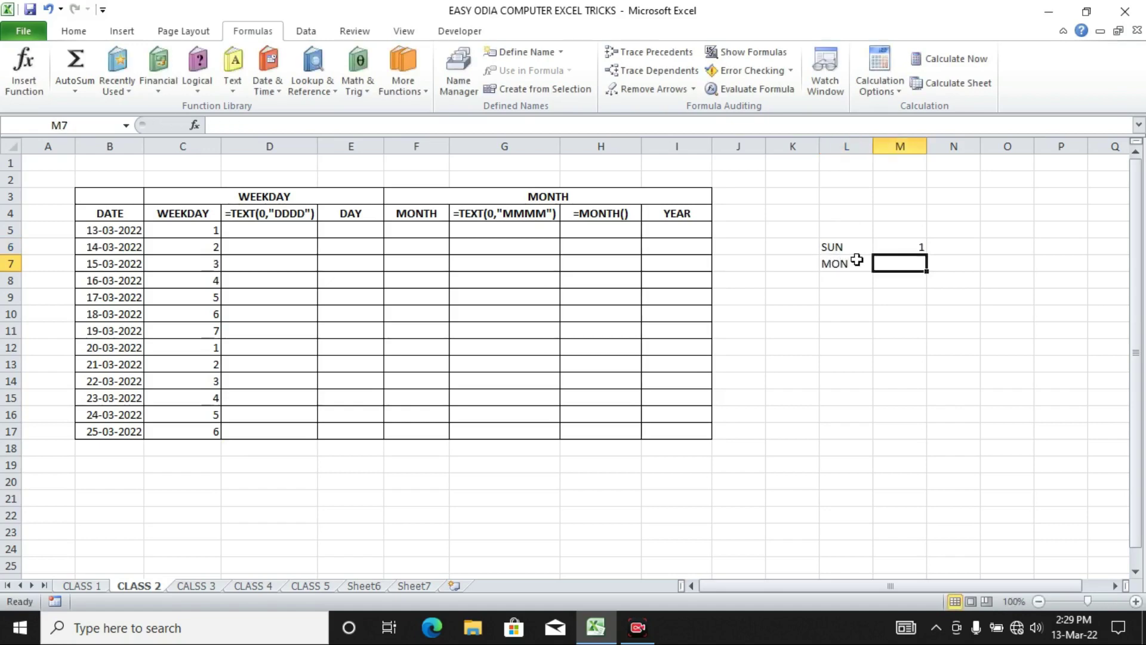
{"action": "type", "text": "2"}
{"action": "key", "text": "Return"}
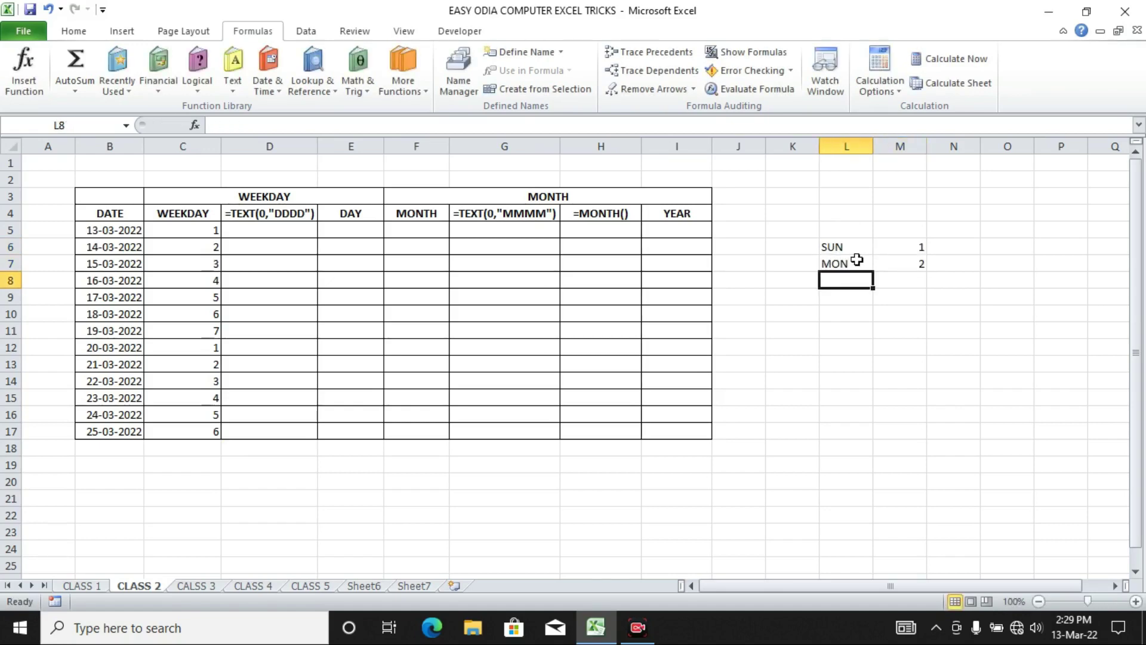
Add SAT with the number 7 to the weekday key in L10:M10, leaving two rows blank above it
{"action": "key", "text": "Return"}
{"action": "key", "text": "Return"}
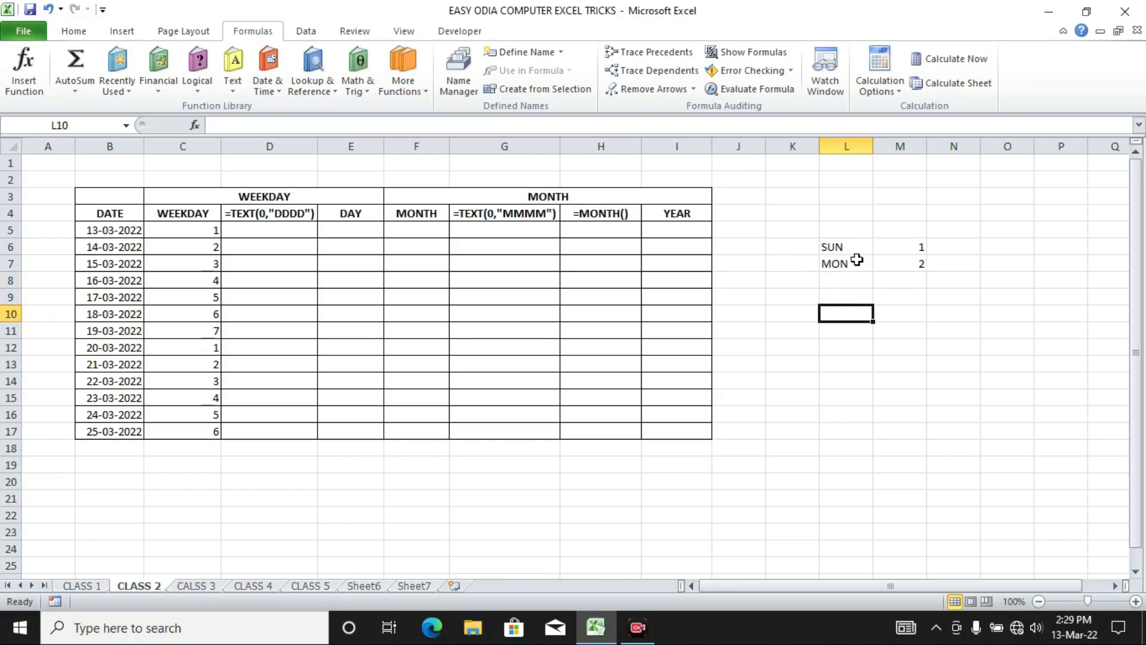
{"action": "type", "text": "SAT"}
{"action": "key", "text": "Tab"}
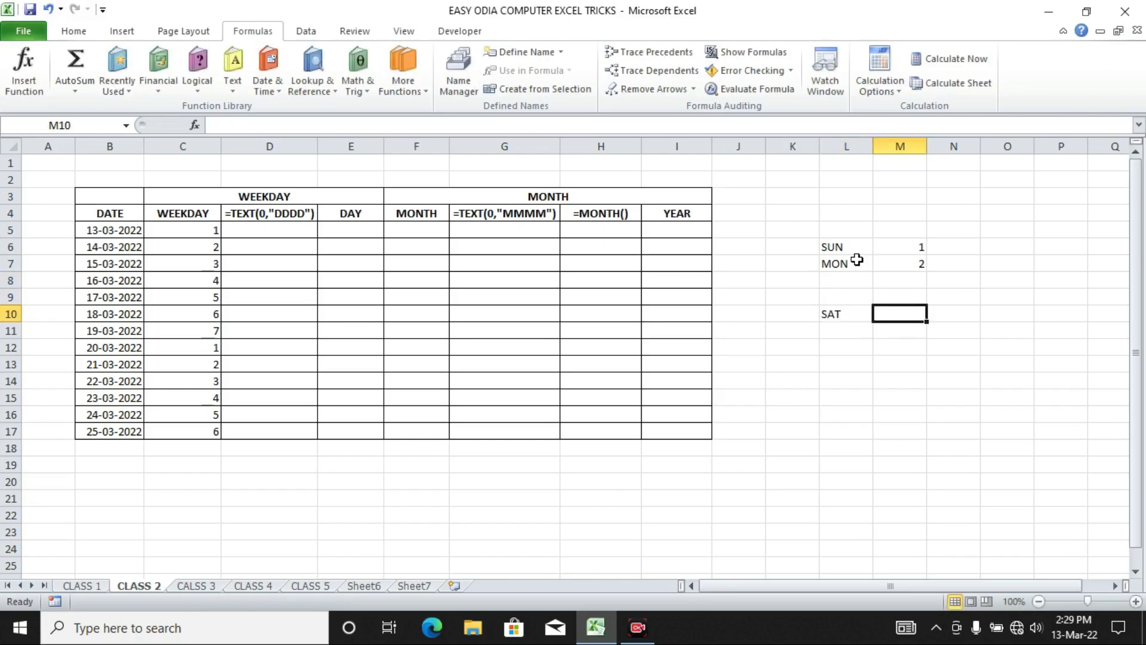
{"action": "type", "text": "7"}
{"action": "key", "text": "Return"}
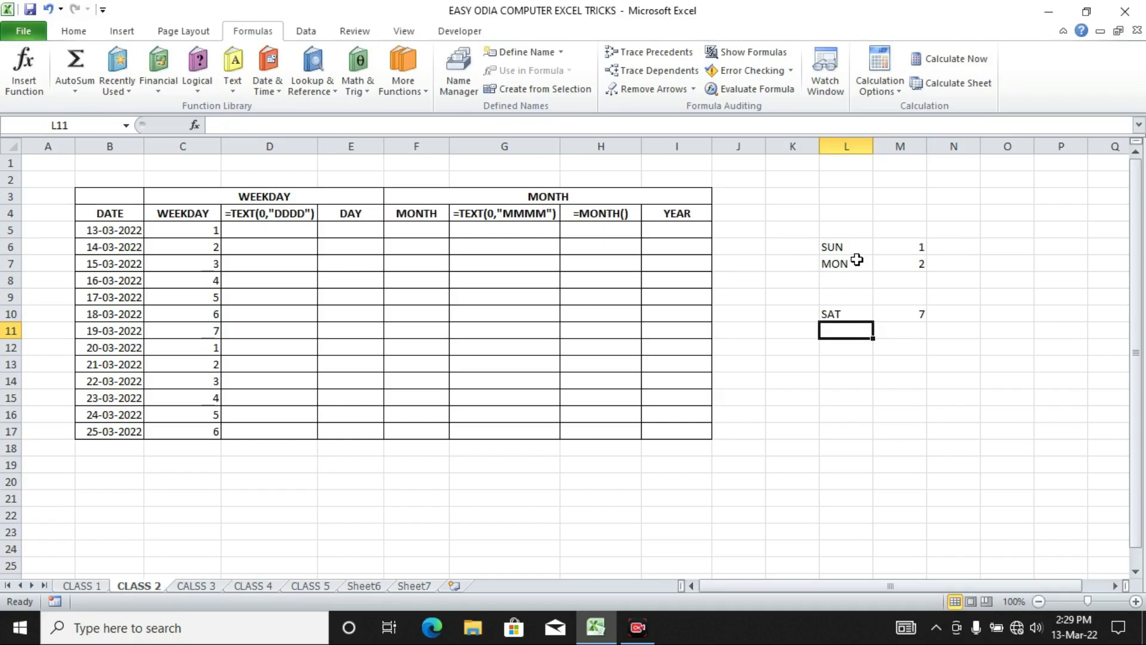
{"action": "left_click", "coordinate": [183, 229]}
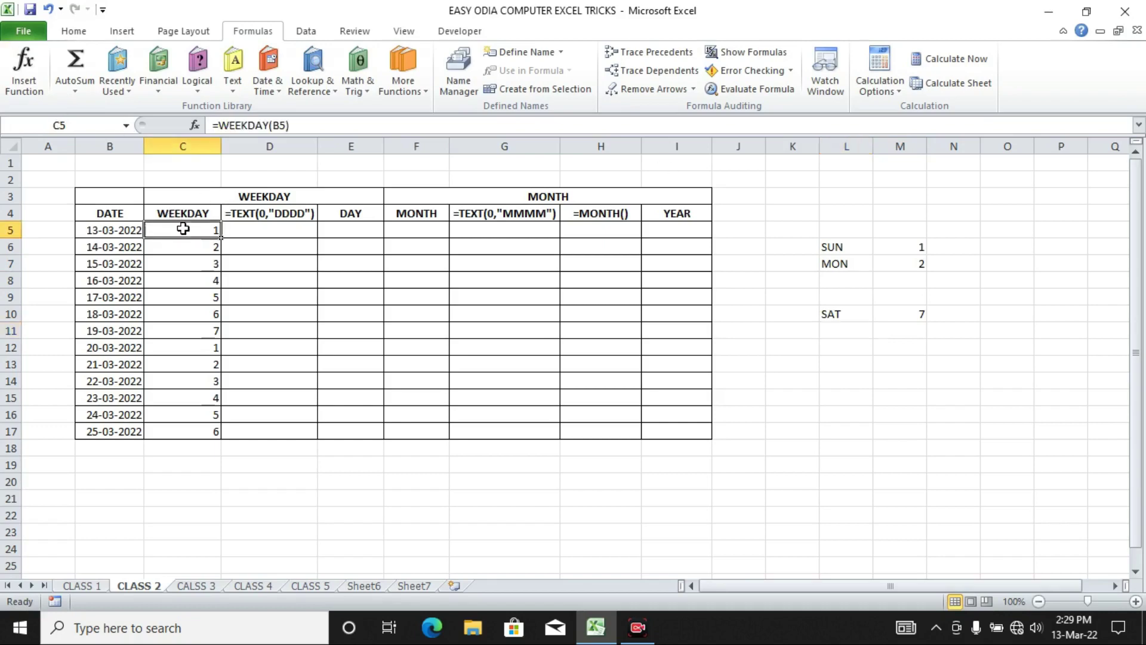
{"action": "left_click_drag", "start_coordinate": [183, 229], "coordinate": [185, 348]}
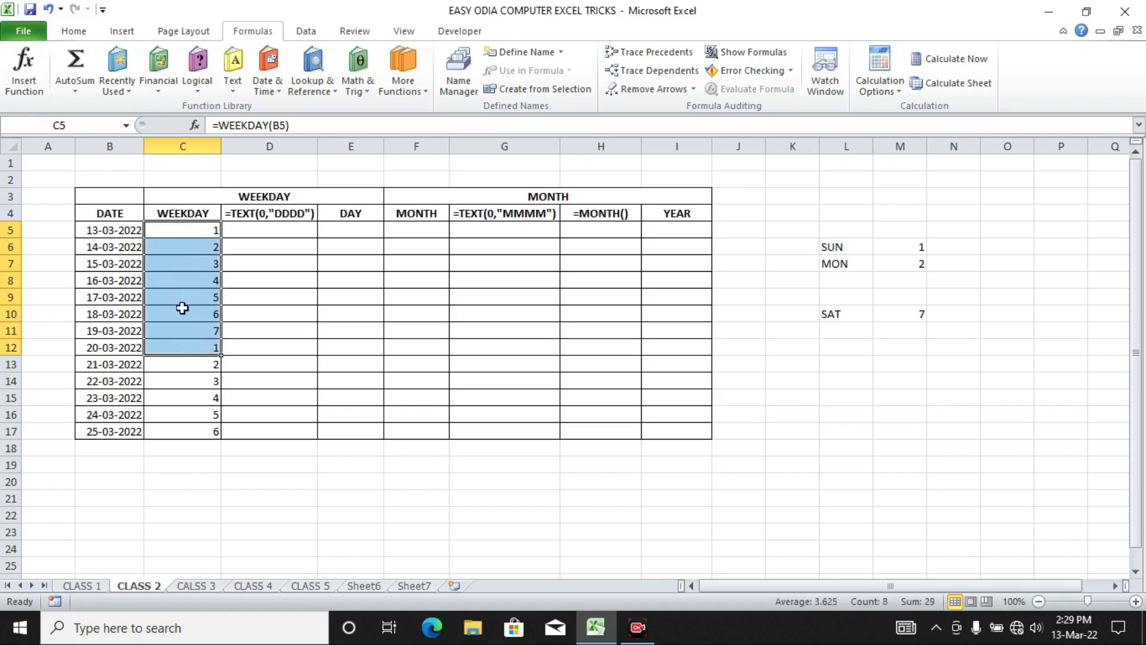
{"action": "left_click", "coordinate": [200, 233]}
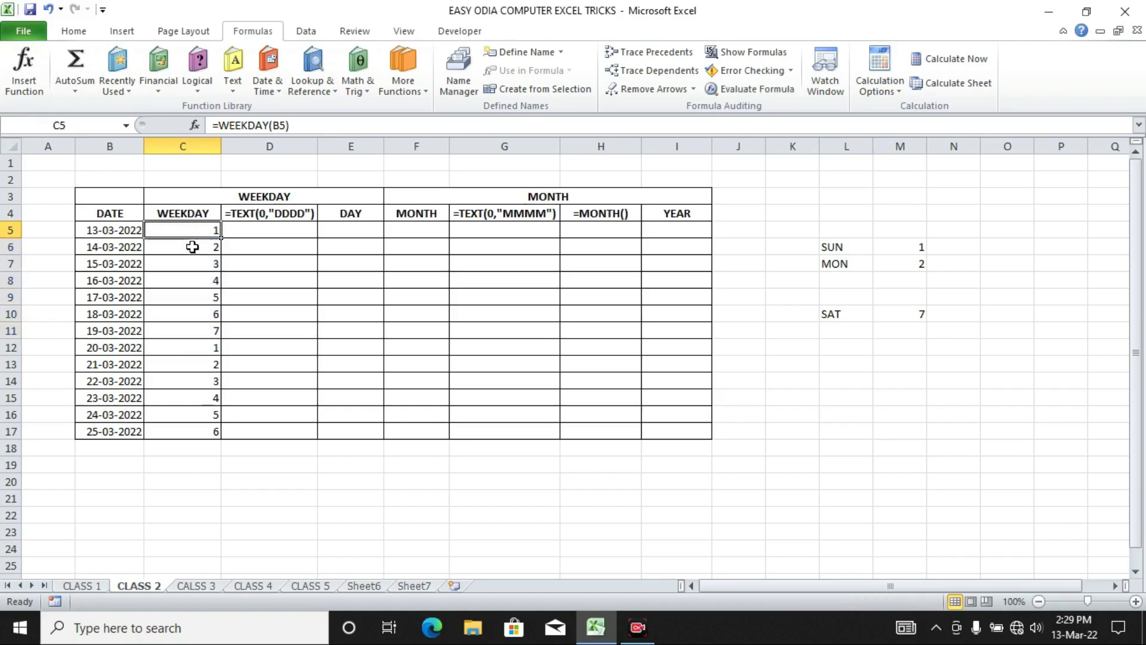
{"action": "left_click", "coordinate": [193, 246]}
{"action": "left_click", "coordinate": [193, 265]}
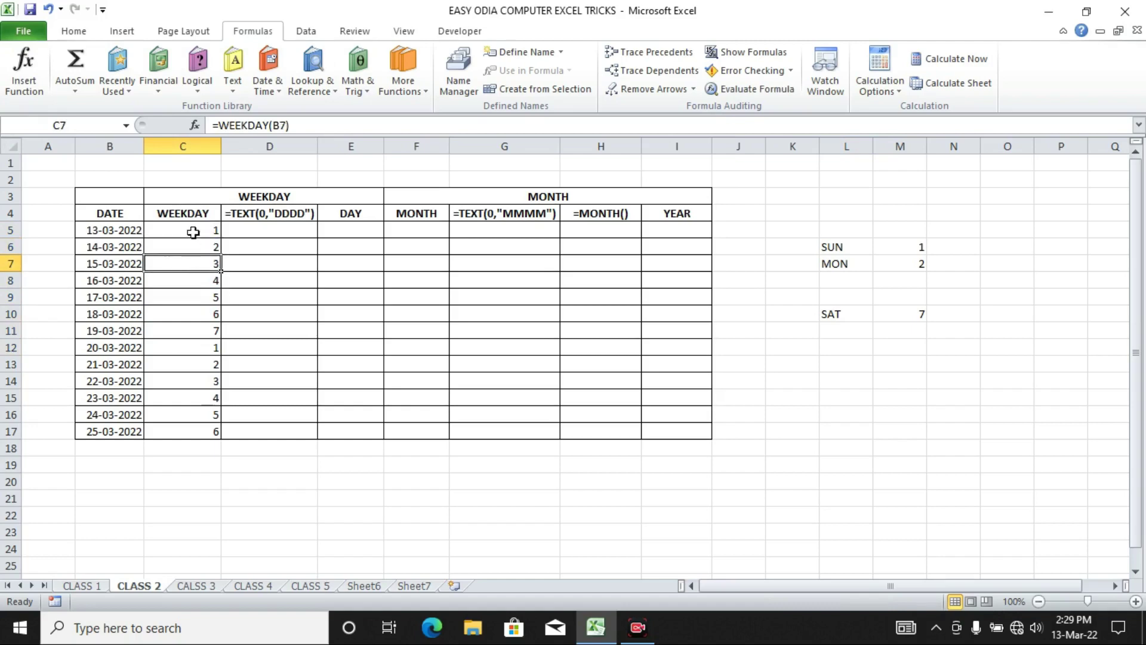
Format the weekday numbers in C5:C17 with the custom number format DDDD
{"action": "left_click_drag", "start_coordinate": [191, 231], "coordinate": [184, 431]}
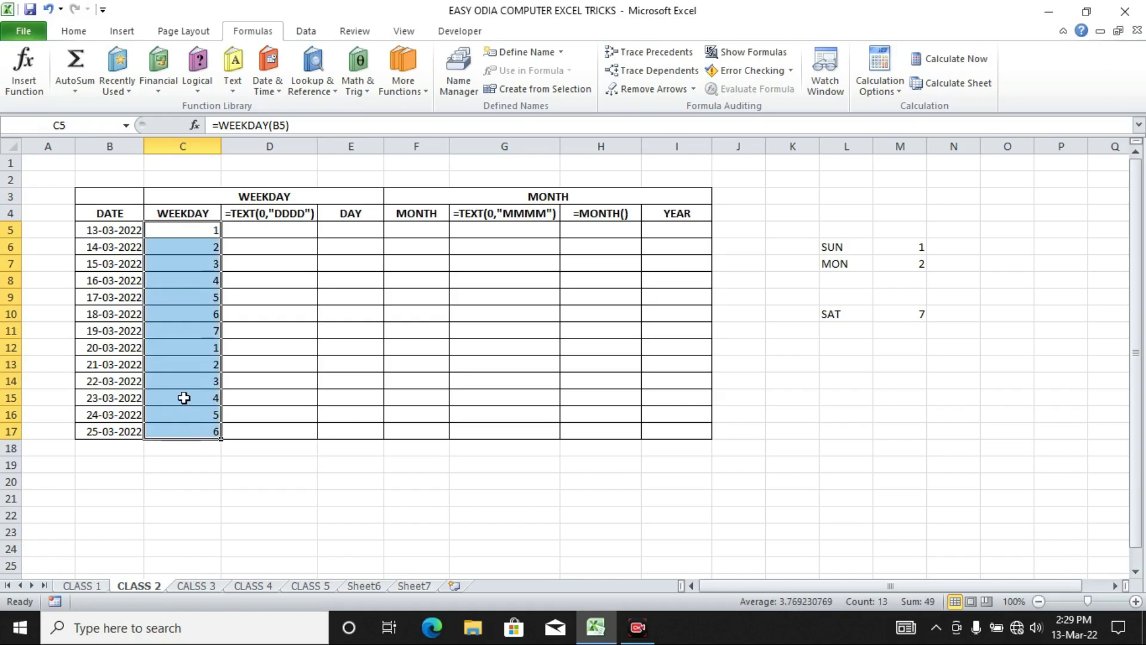
{"action": "key", "text": "ctrl+1"}
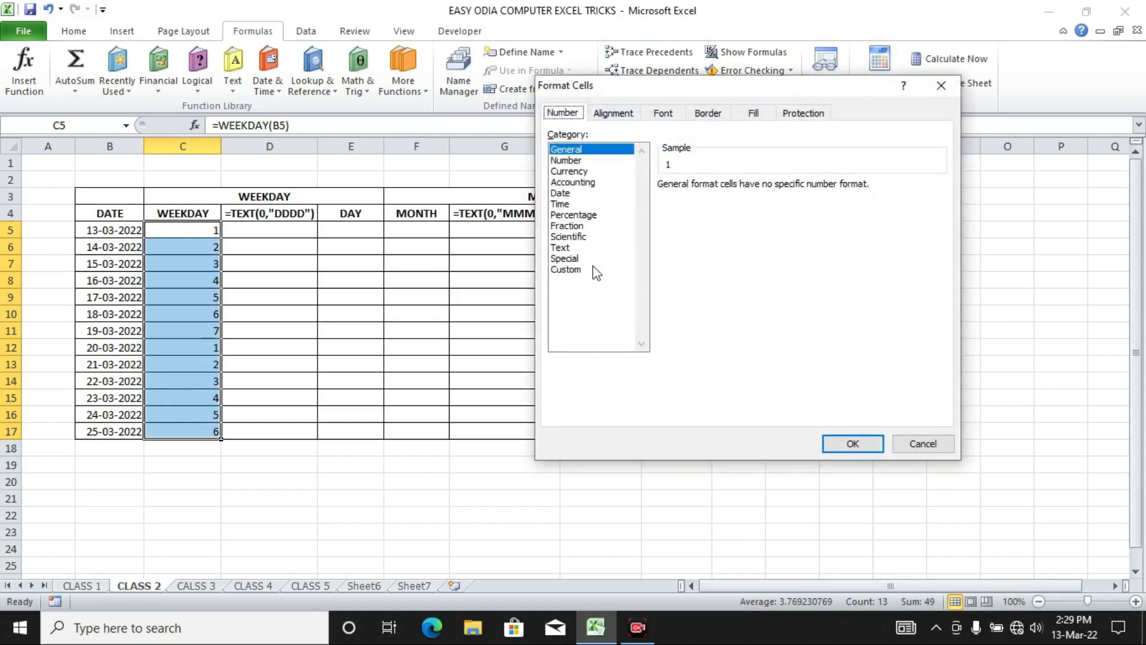
{"action": "left_click", "coordinate": [568, 270]}
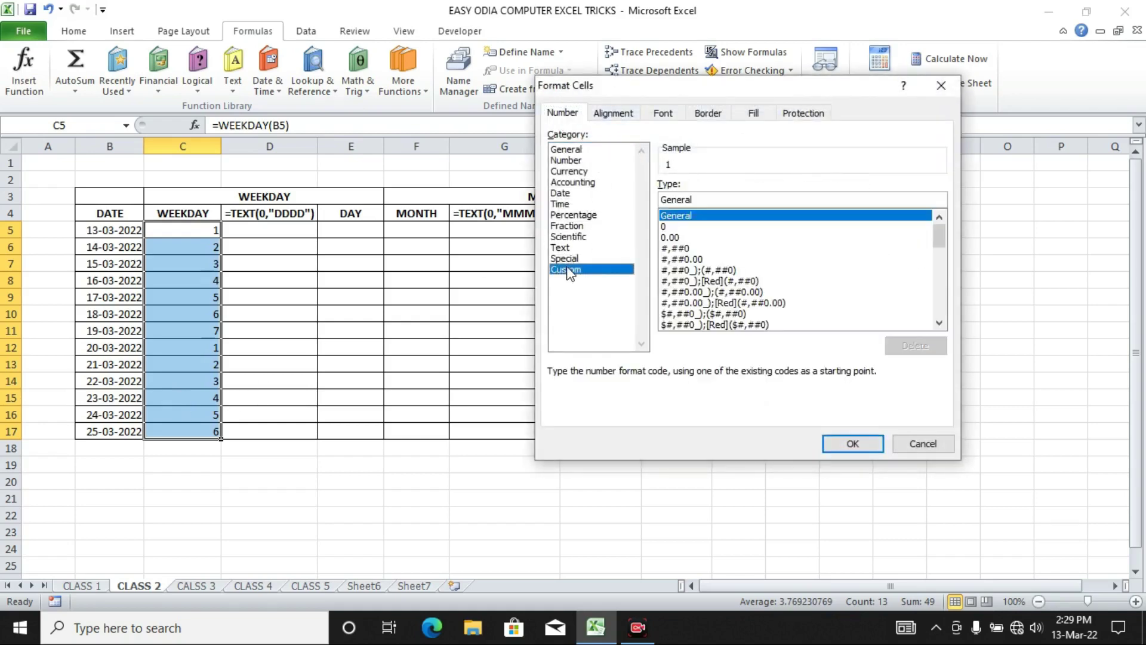
{"action": "left_click_drag", "start_coordinate": [703, 200], "coordinate": [634, 201]}
{"action": "type", "text": "DD"}
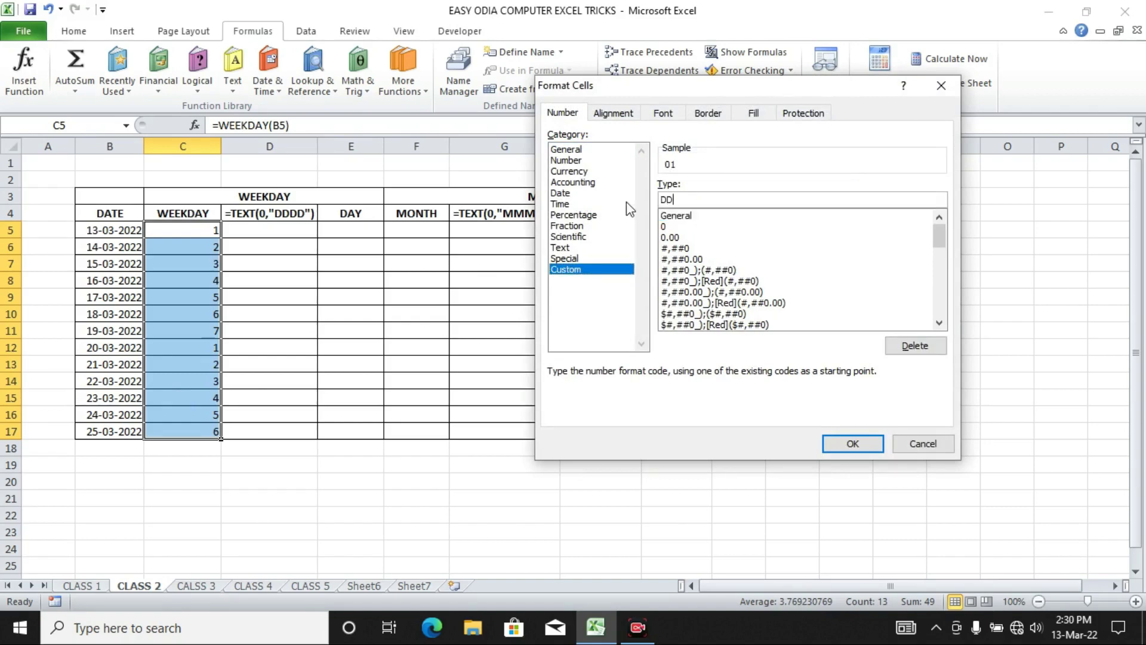
{"action": "type", "text": "DD"}
{"action": "left_click", "coordinate": [866, 449]}
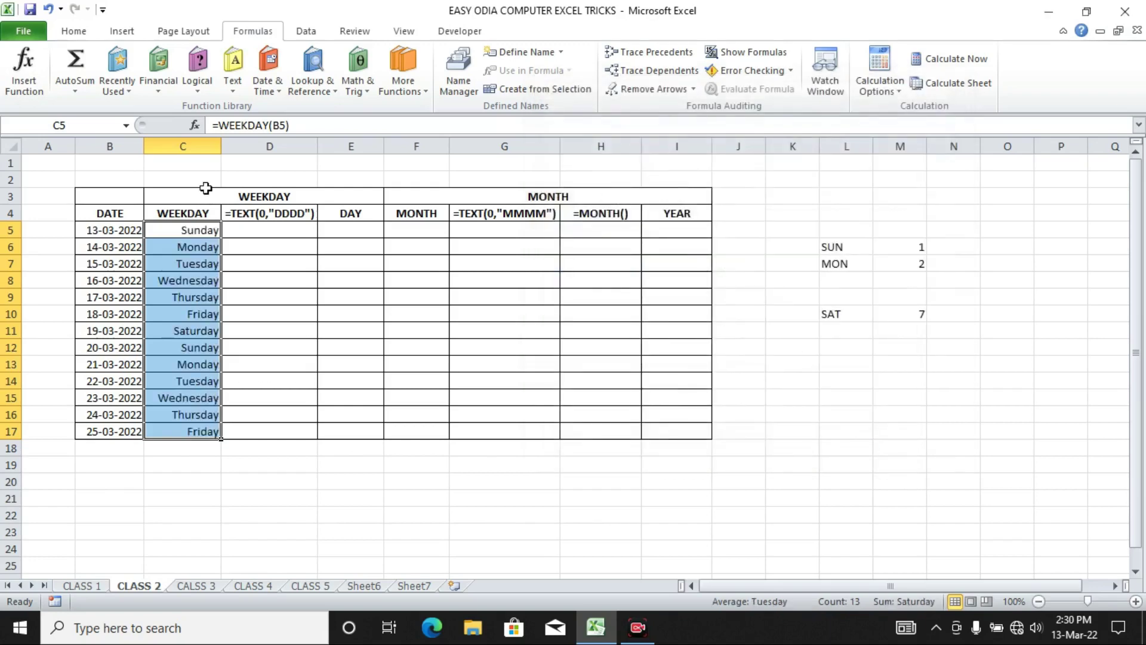
Left-align the weekday names in C5:C17
{"action": "left_click", "coordinate": [73, 30]}
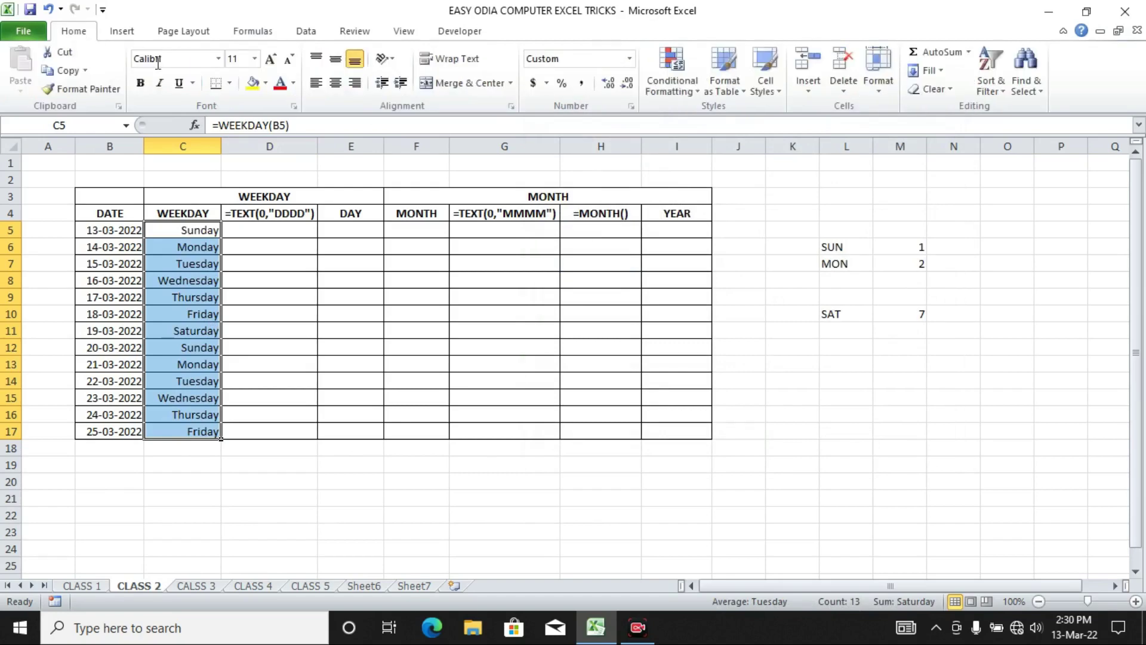
{"action": "left_click", "coordinate": [316, 83]}
{"action": "left_click", "coordinate": [243, 479]}
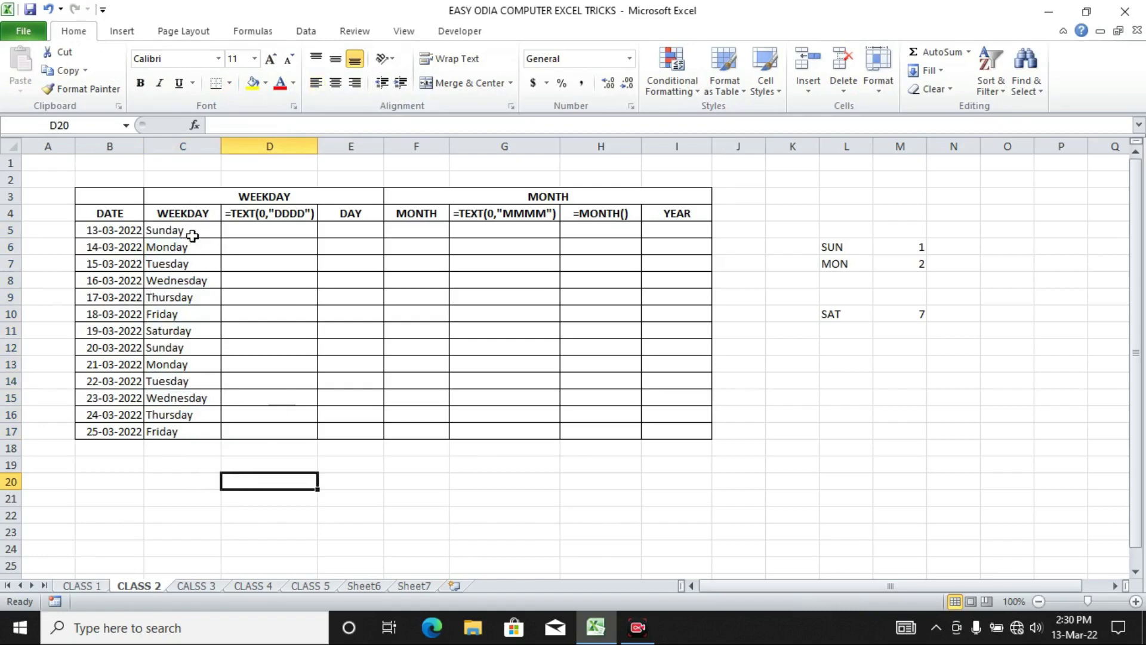
Clear the WEEKDAY formulas from C5:C17
{"action": "left_click_drag", "start_coordinate": [192, 235], "coordinate": [195, 434]}
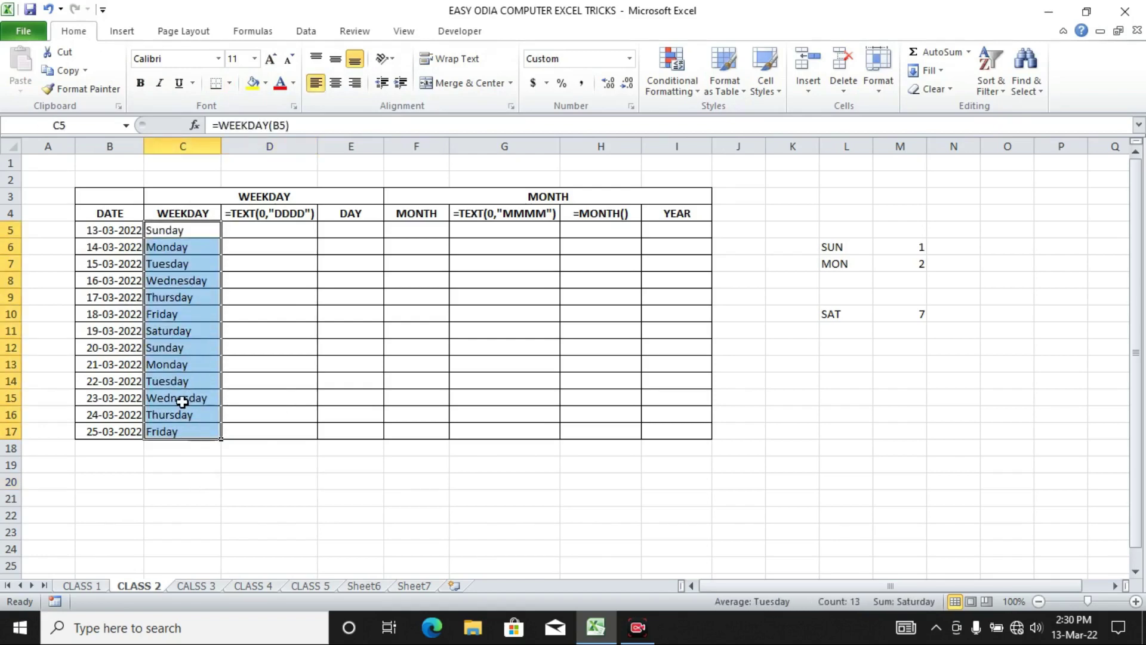
{"action": "key", "text": "Delete"}
{"action": "left_click", "coordinate": [187, 233]}
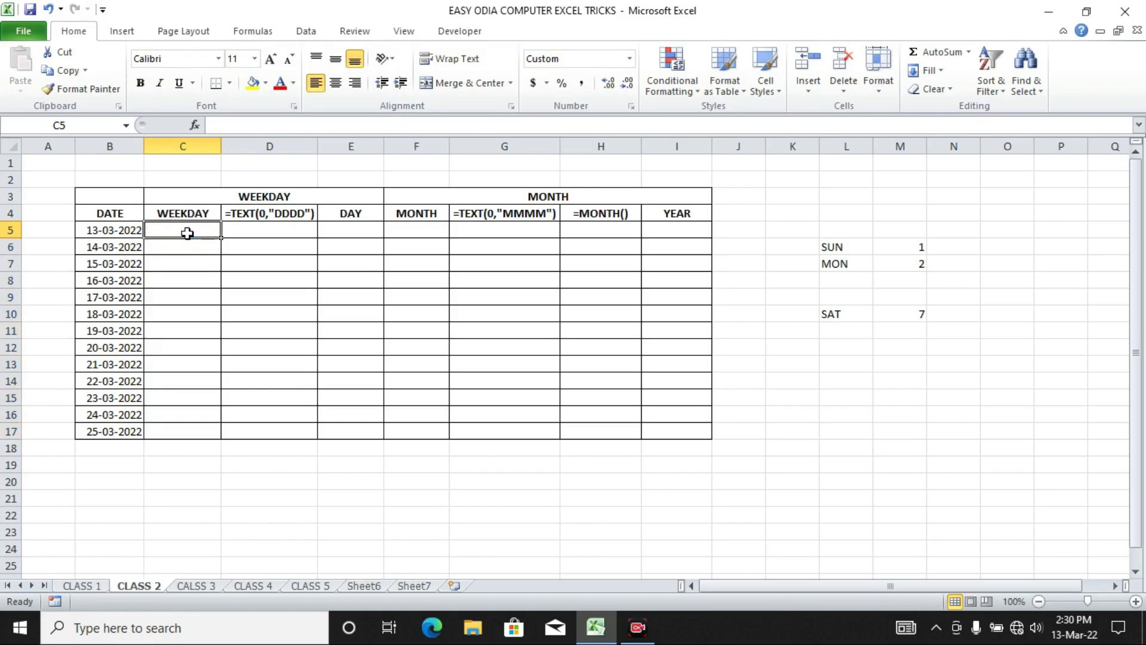
{"action": "type", "text": "=WEE"}
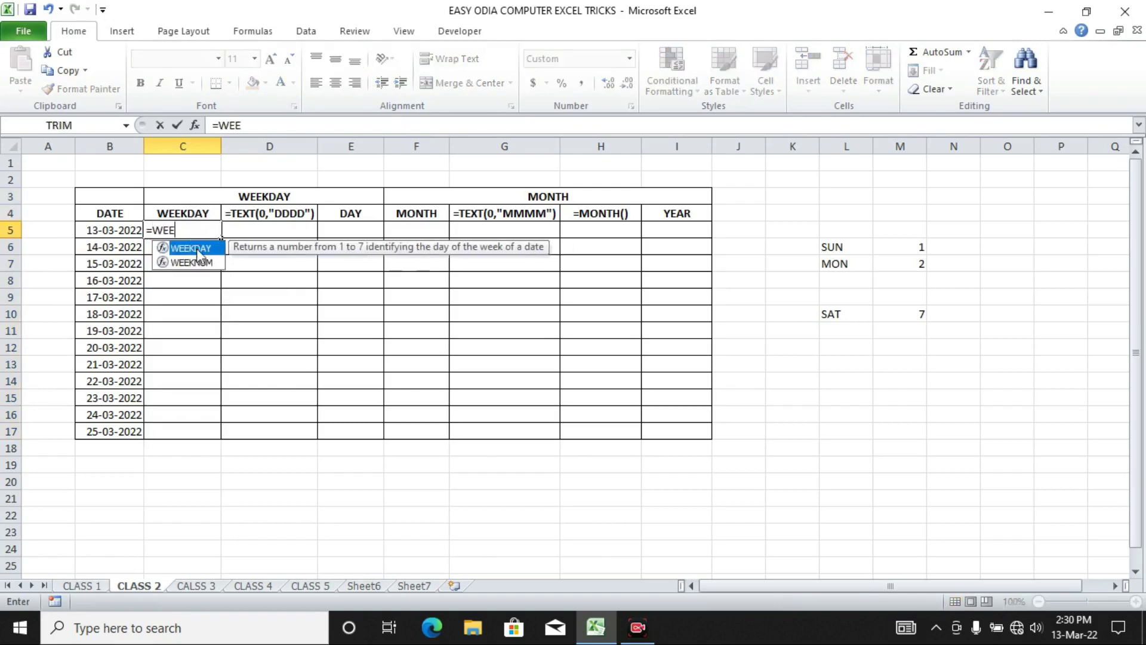
{"action": "double_click", "coordinate": [195, 249]}
{"action": "type", "text": "(("}
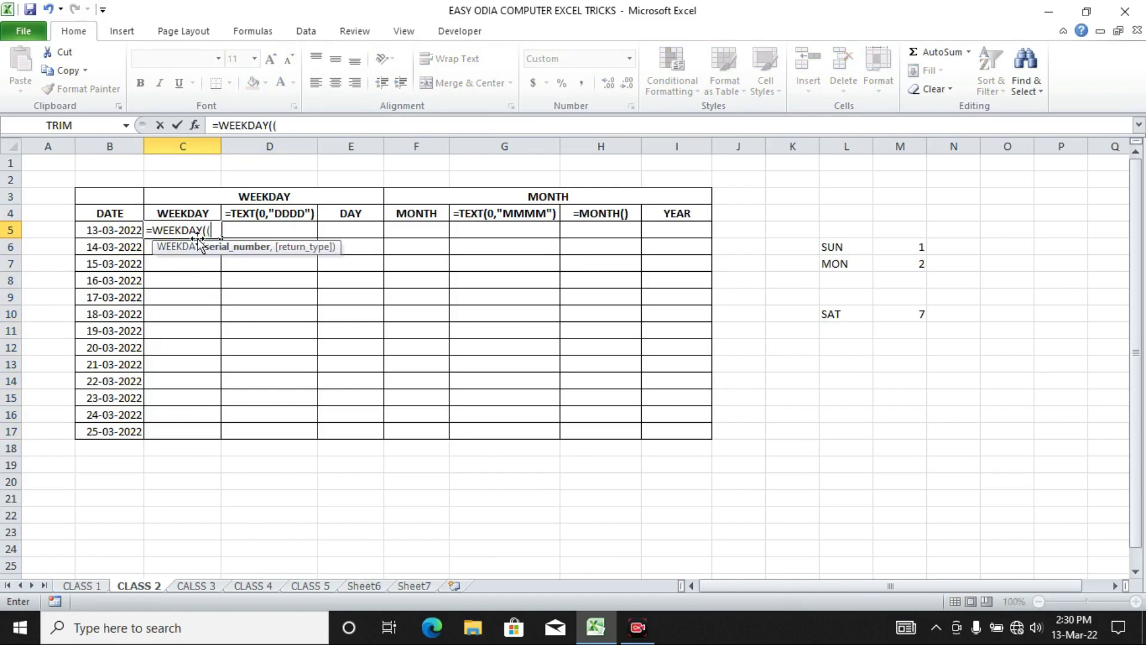
{"action": "left_click", "coordinate": [105, 232]}
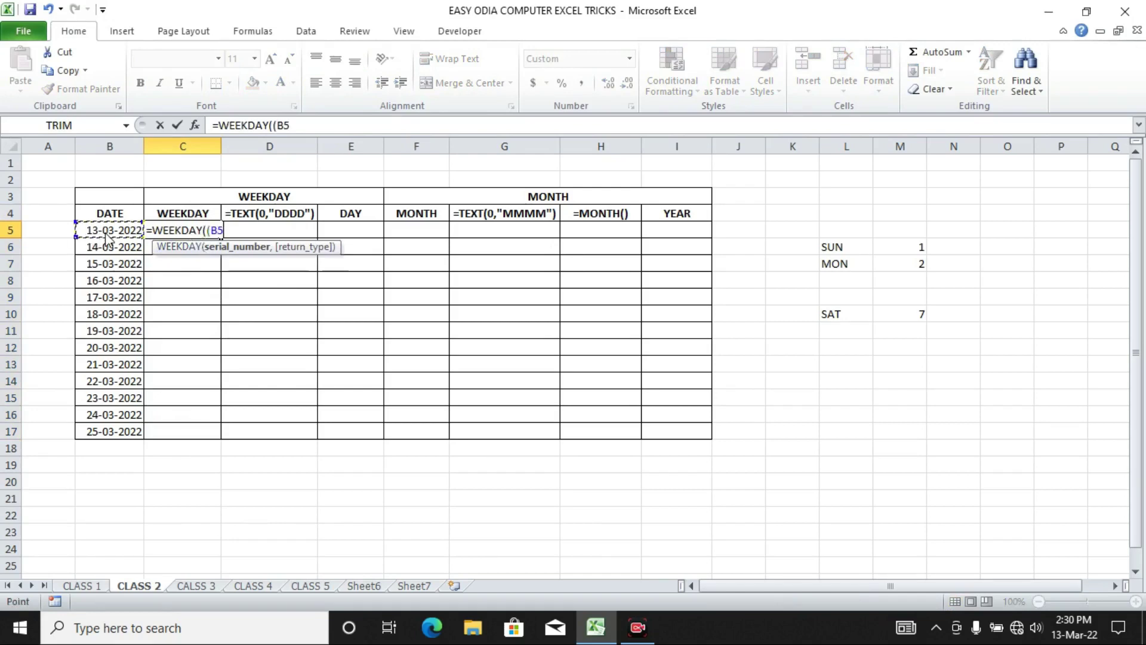
{"action": "type", "text": ","}
{"action": "key", "text": "Escape"}
{"action": "left_click", "coordinate": [314, 376]}
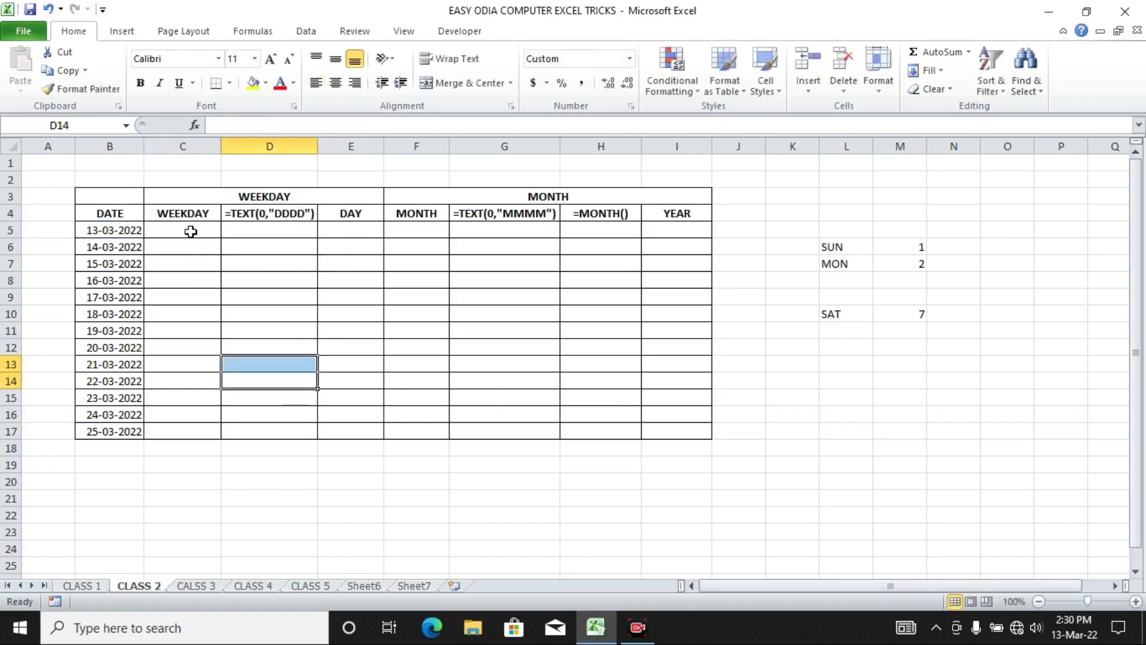
Enter =WEEKDAY(B5,1) in C5, choosing the Sunday-through-Saturday return type, and fill the formula down through C17
{"action": "left_click", "coordinate": [191, 231]}
{"action": "type", "text": "=WEE"}
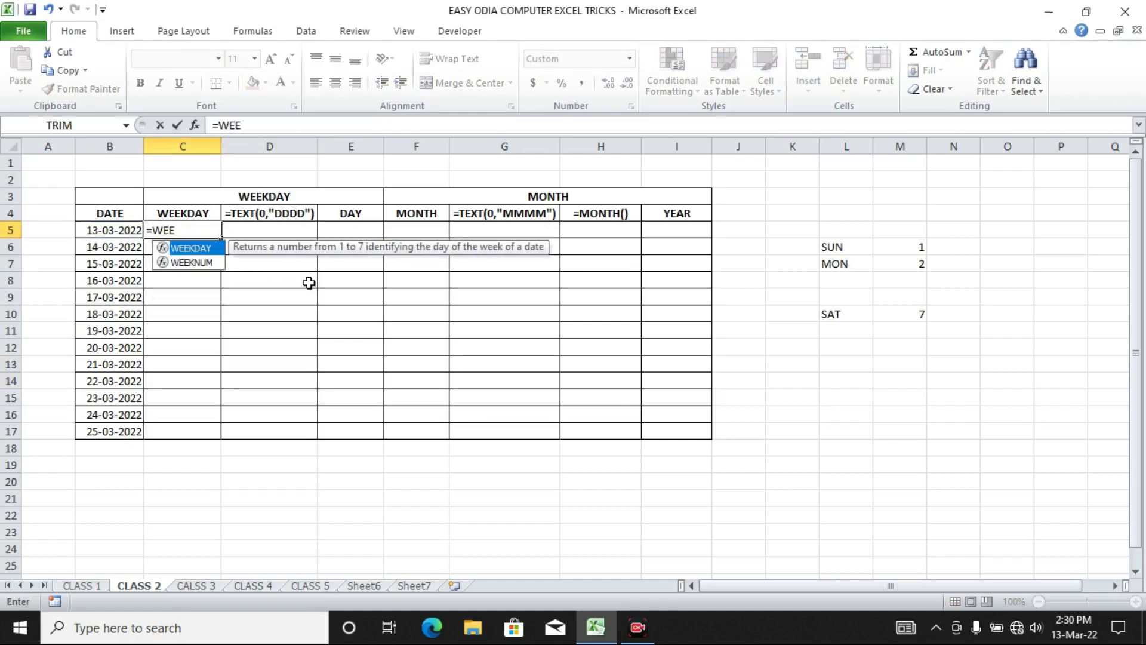
{"action": "double_click", "coordinate": [210, 250]}
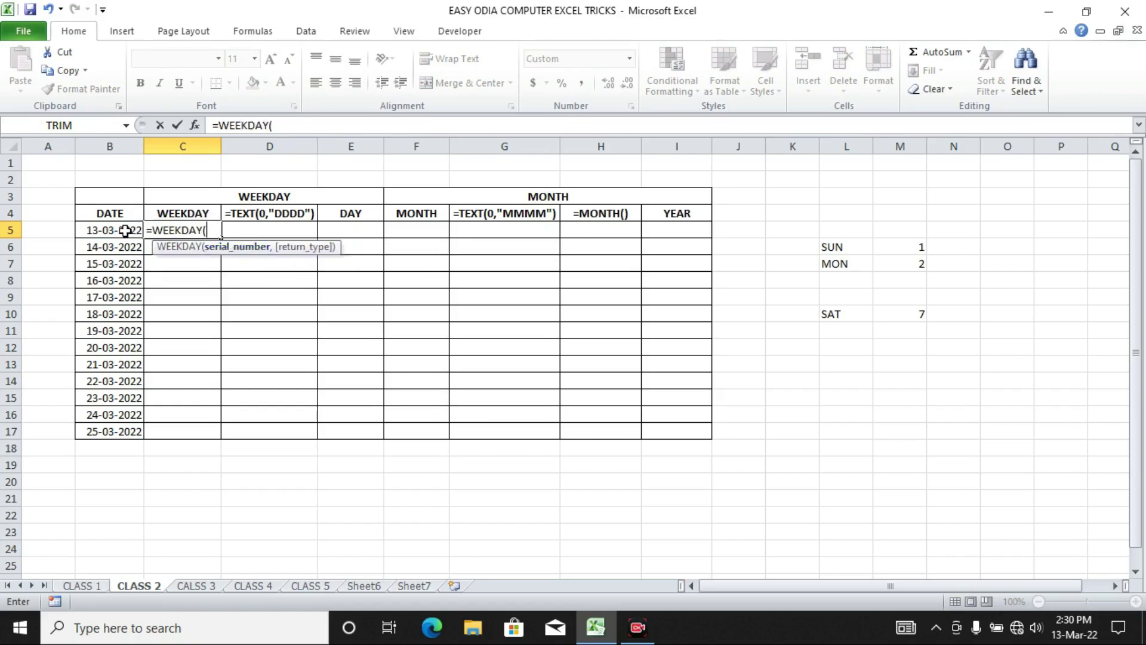
{"action": "left_click", "coordinate": [125, 231]}
{"action": "type", "text": ","}
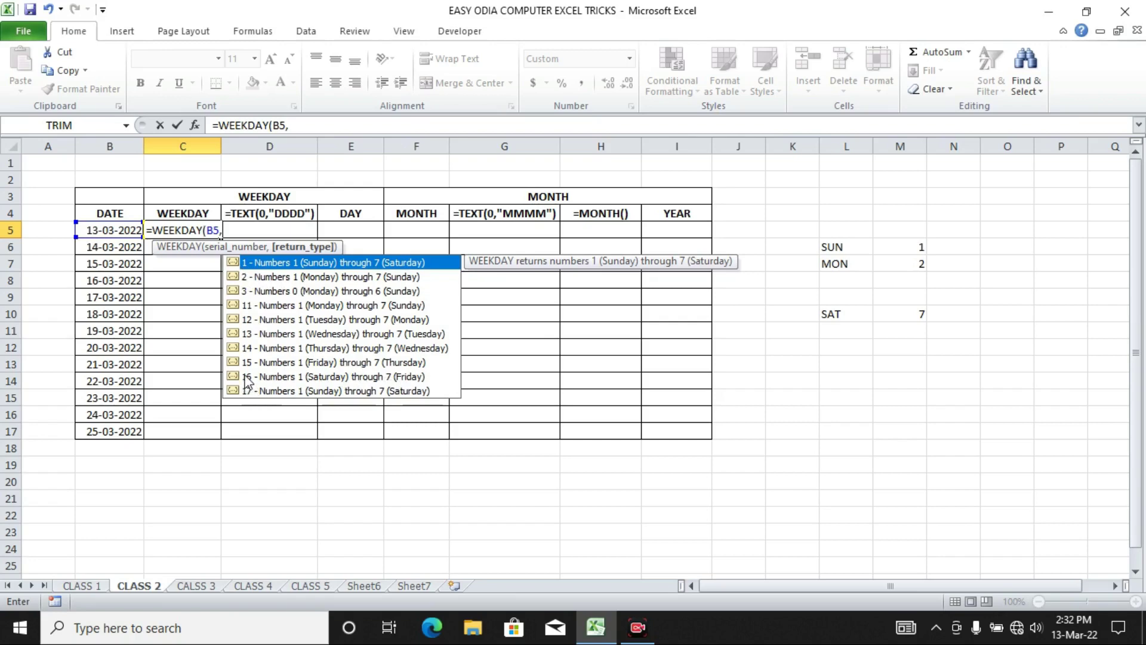
{"action": "double_click", "coordinate": [237, 262]}
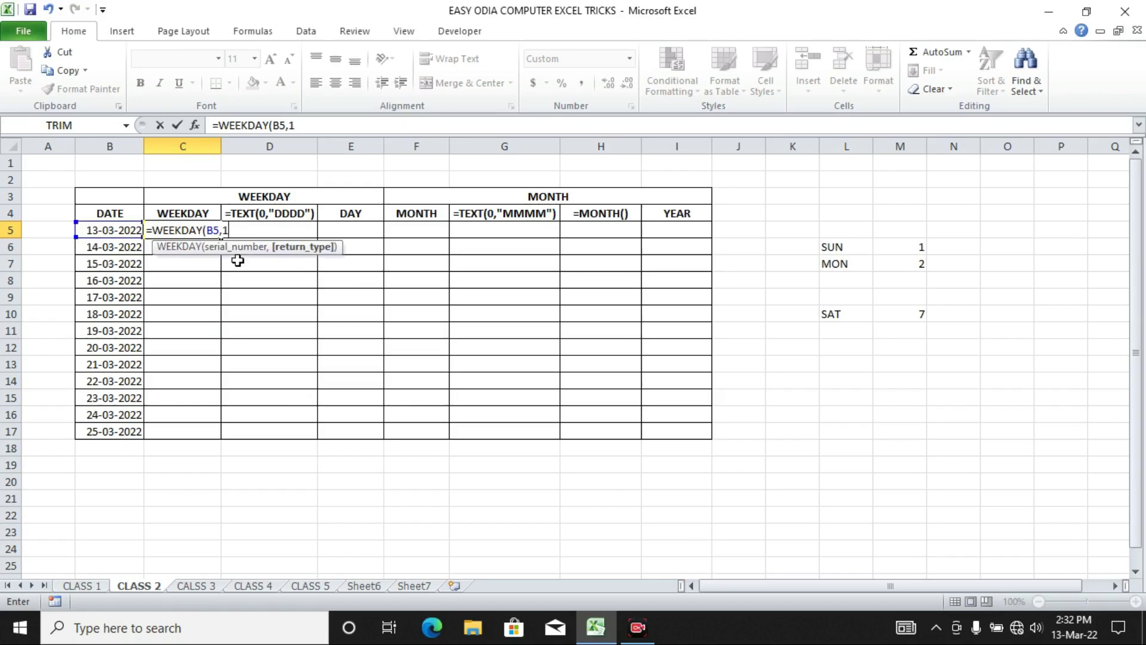
{"action": "type", "text": ")"}
{"action": "key", "text": "Return"}
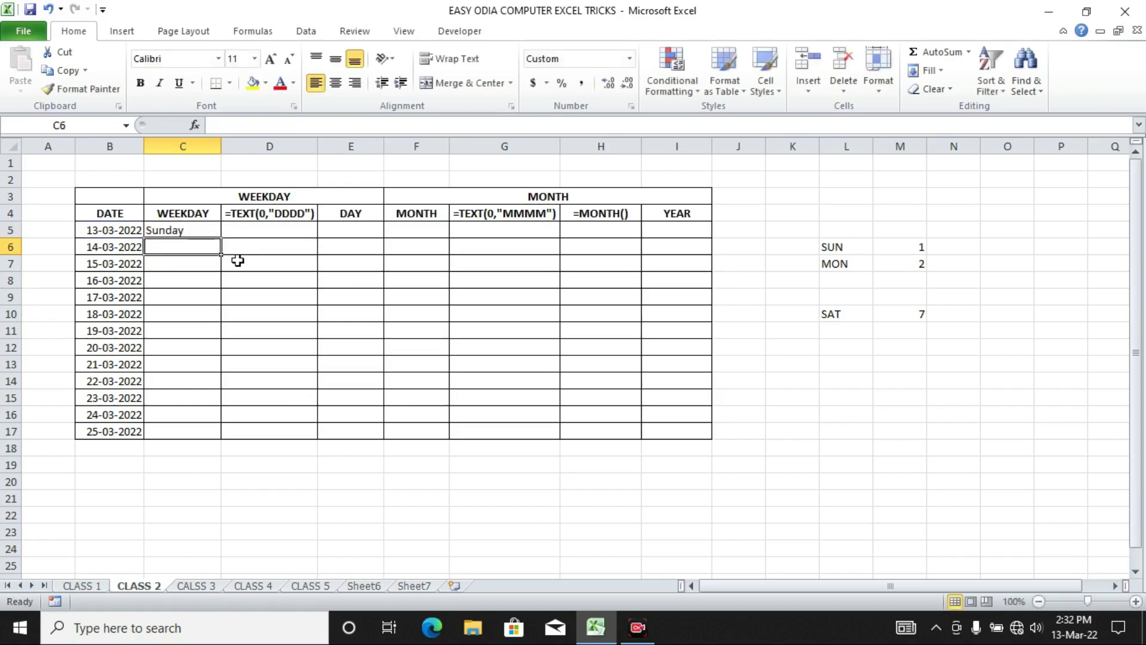
{"action": "left_click", "coordinate": [193, 228]}
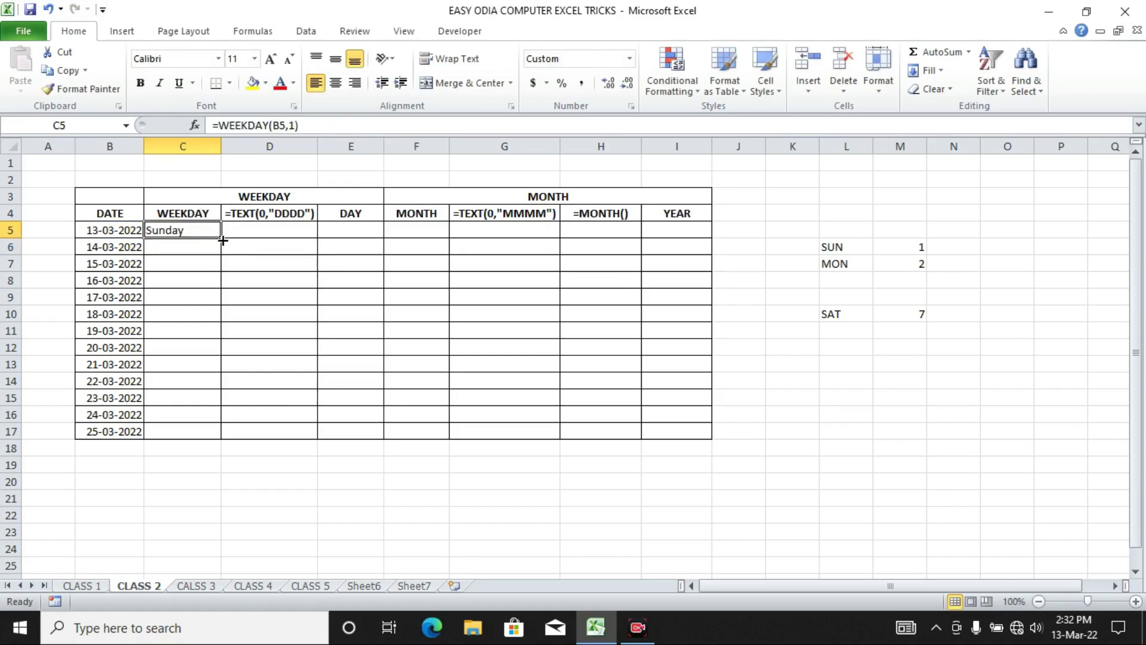
{"action": "double_click", "coordinate": [221, 255]}
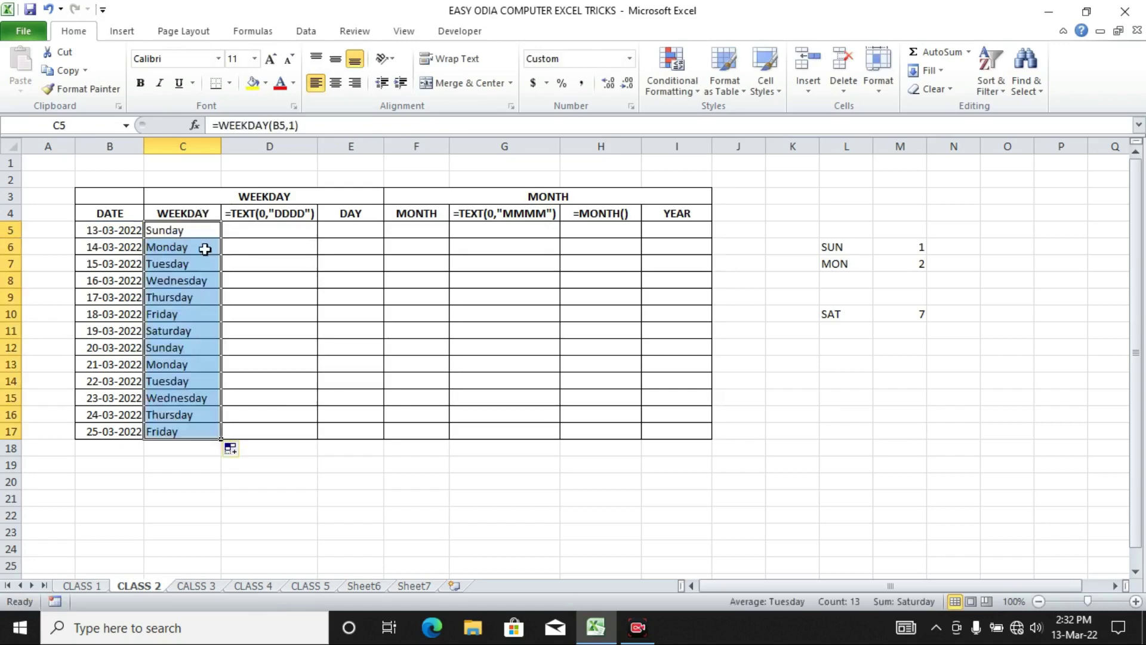
{"action": "left_click", "coordinate": [215, 514]}
Check the weekday of the date in B5 against the Windows taskbar calendar
{"action": "left_click", "coordinate": [123, 231]}
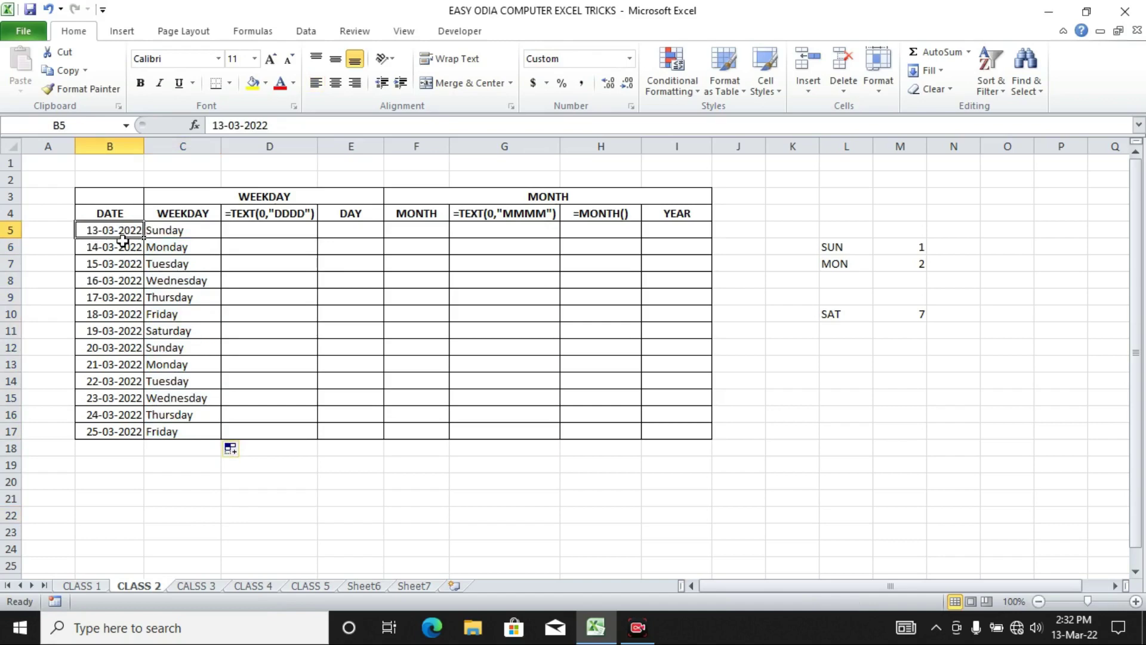
{"action": "left_click", "coordinate": [1073, 632]}
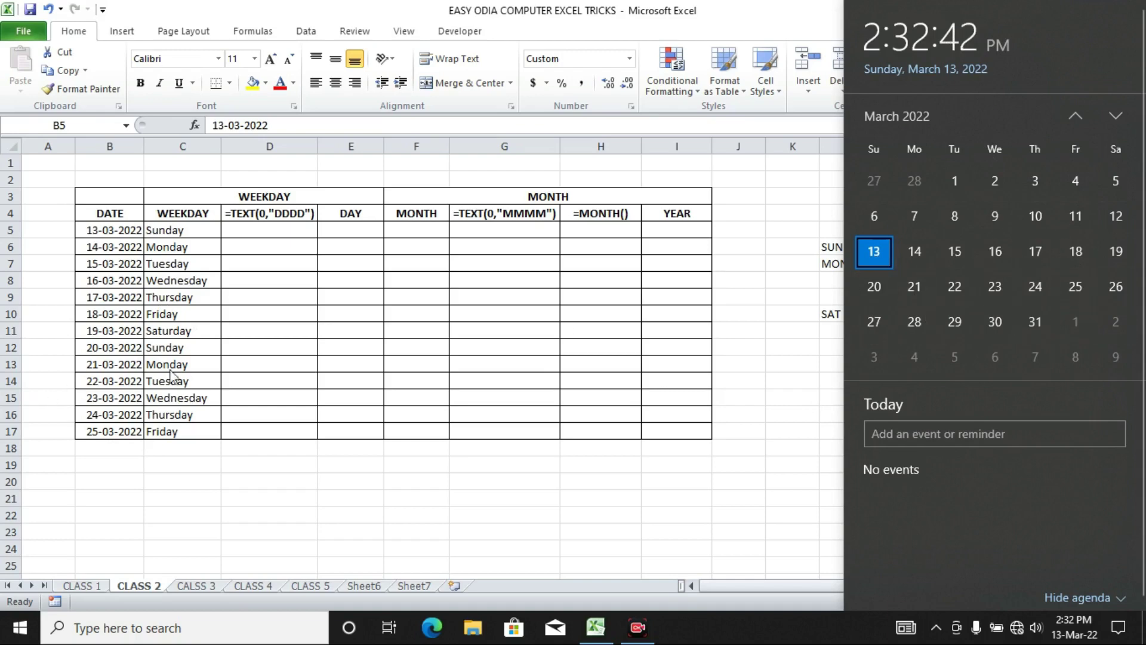
{"action": "left_click", "coordinate": [327, 345]}
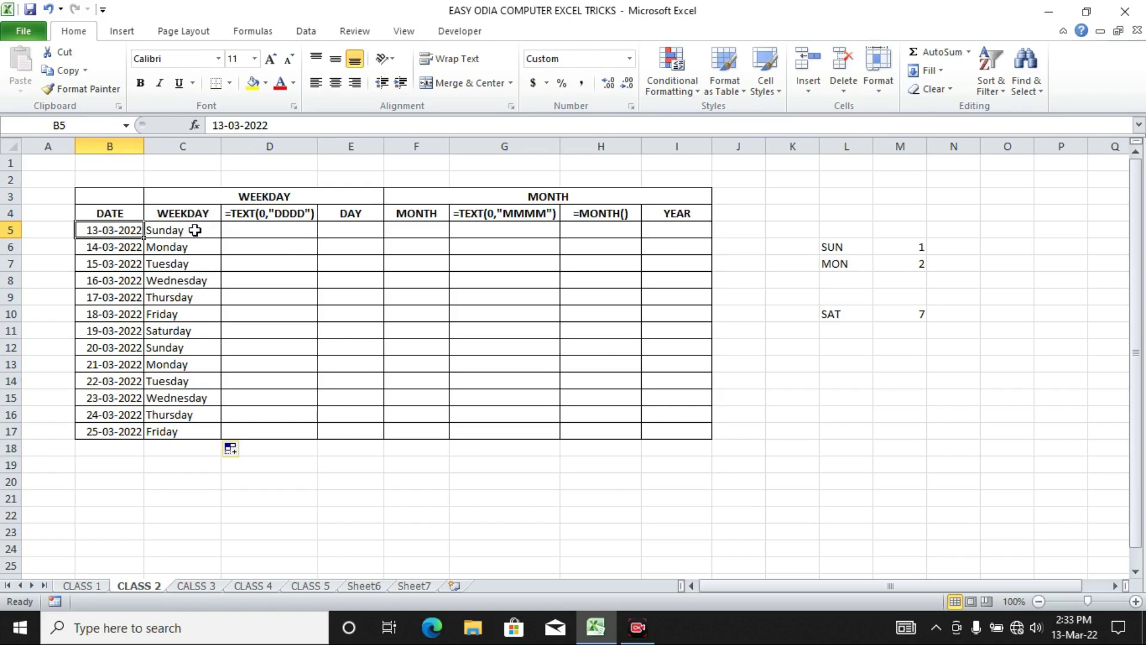
Insert a new column D before the =TEXT(0,"DDDD") column and enter the heading WEEKDAY in D4
{"action": "left_click", "coordinate": [241, 136]}
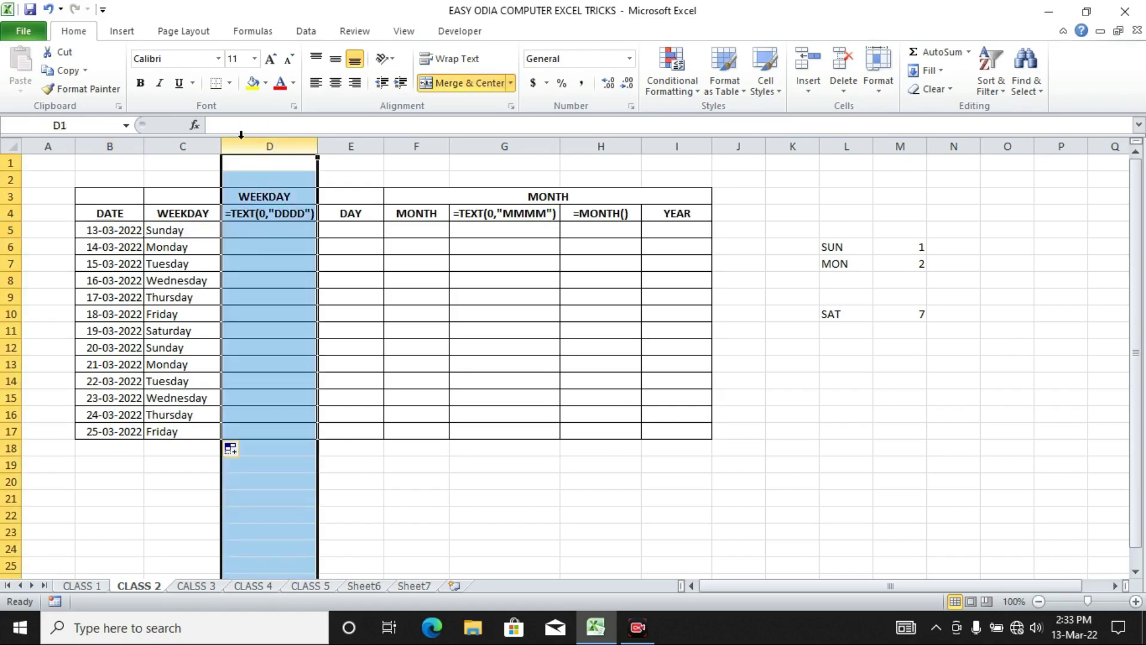
{"action": "key", "text": "ctrl+shift+plus"}
{"action": "left_click", "coordinate": [273, 280]}
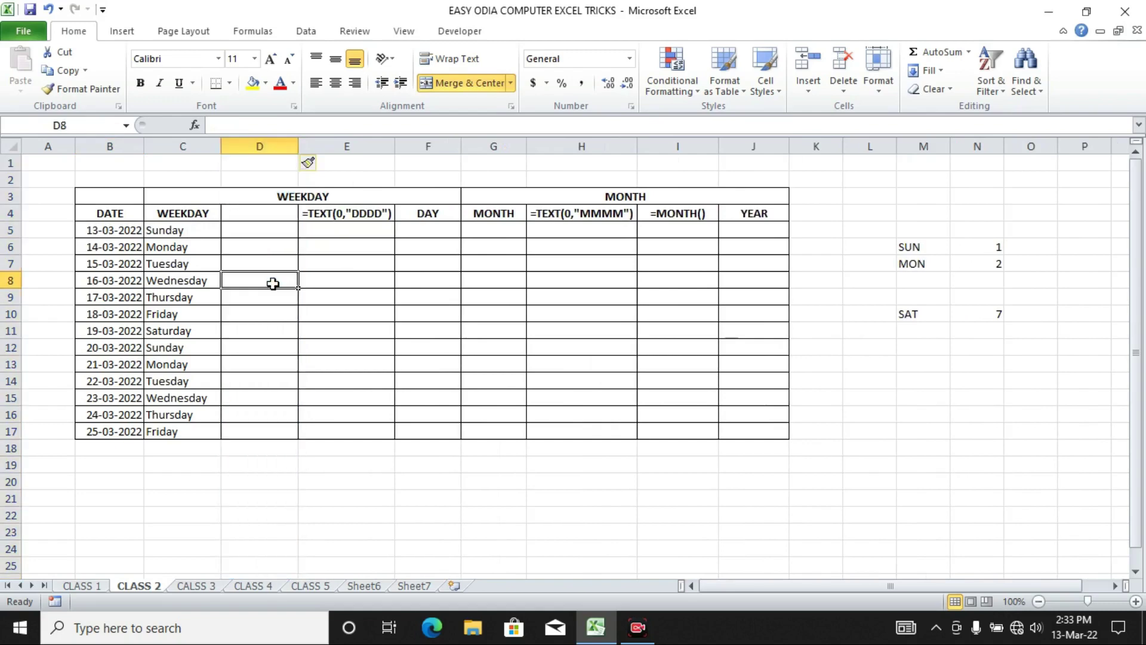
{"action": "left_click", "coordinate": [257, 216]}
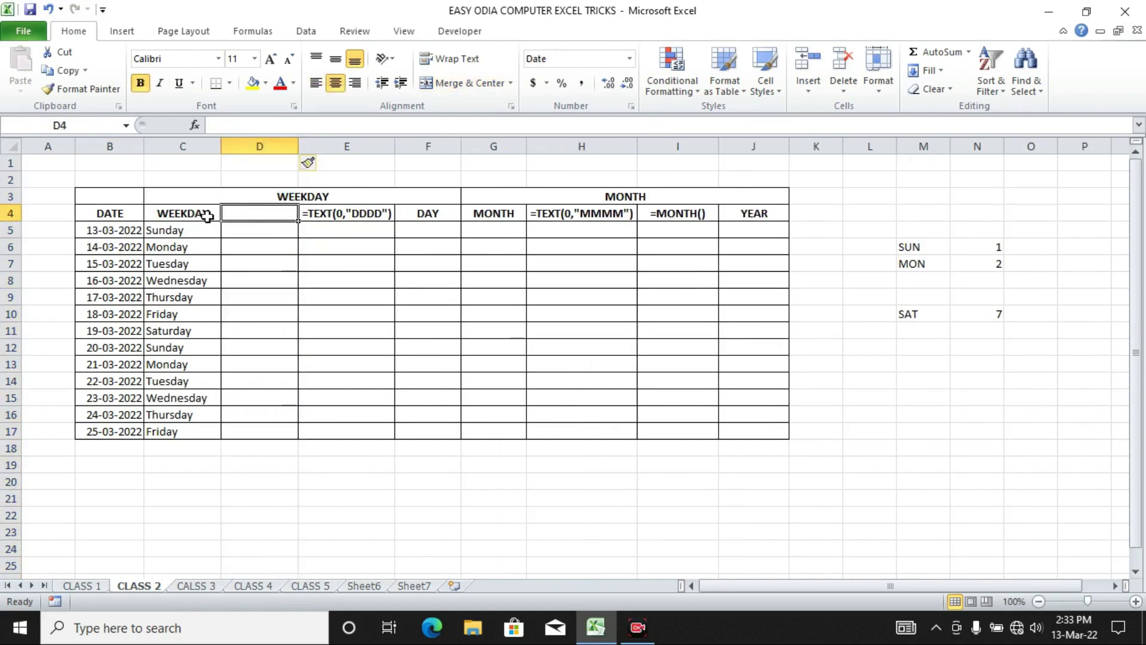
{"action": "left_click", "coordinate": [204, 214]}
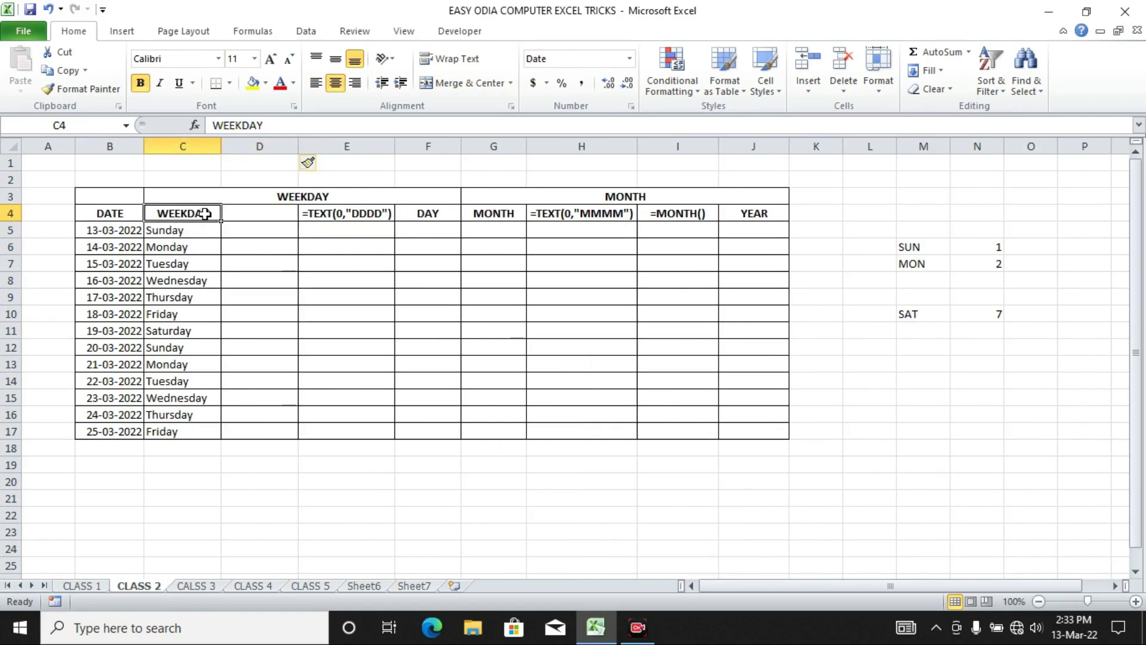
{"action": "key", "text": "Right"}
{"action": "type", "text": "WEEKDAY"}
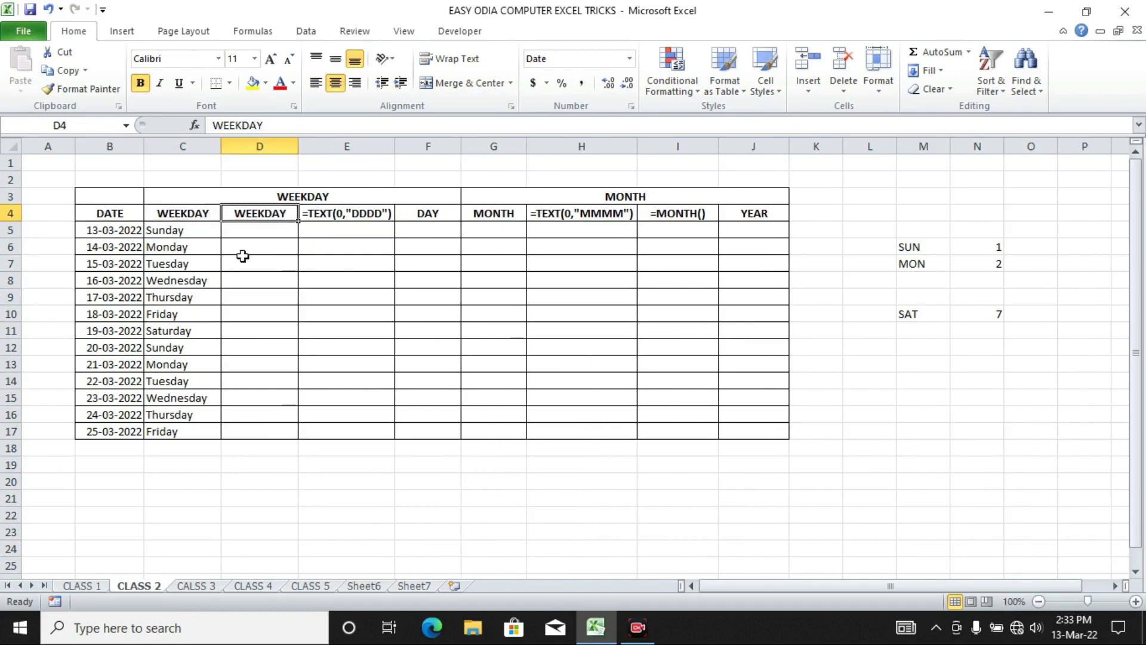
Reference the first date in D5 with the formula =B5
{"action": "left_click", "coordinate": [243, 263]}
{"action": "left_click", "coordinate": [247, 232]}
{"action": "type", "text": "="}
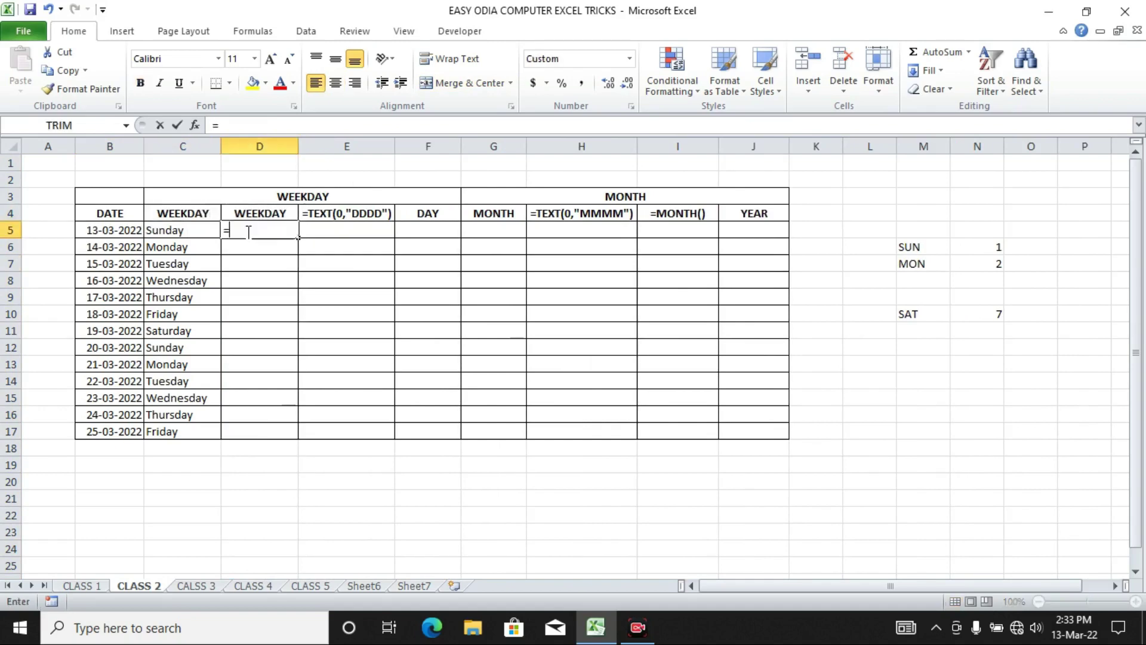
{"action": "left_click", "coordinate": [94, 232]}
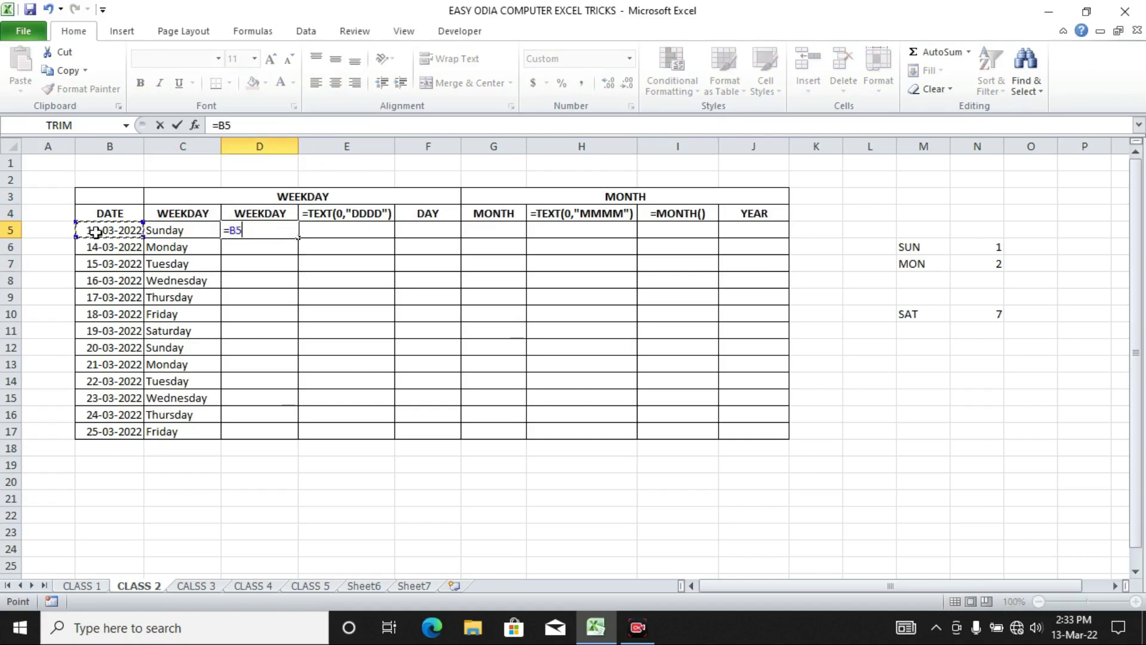
{"action": "key", "text": "Return"}
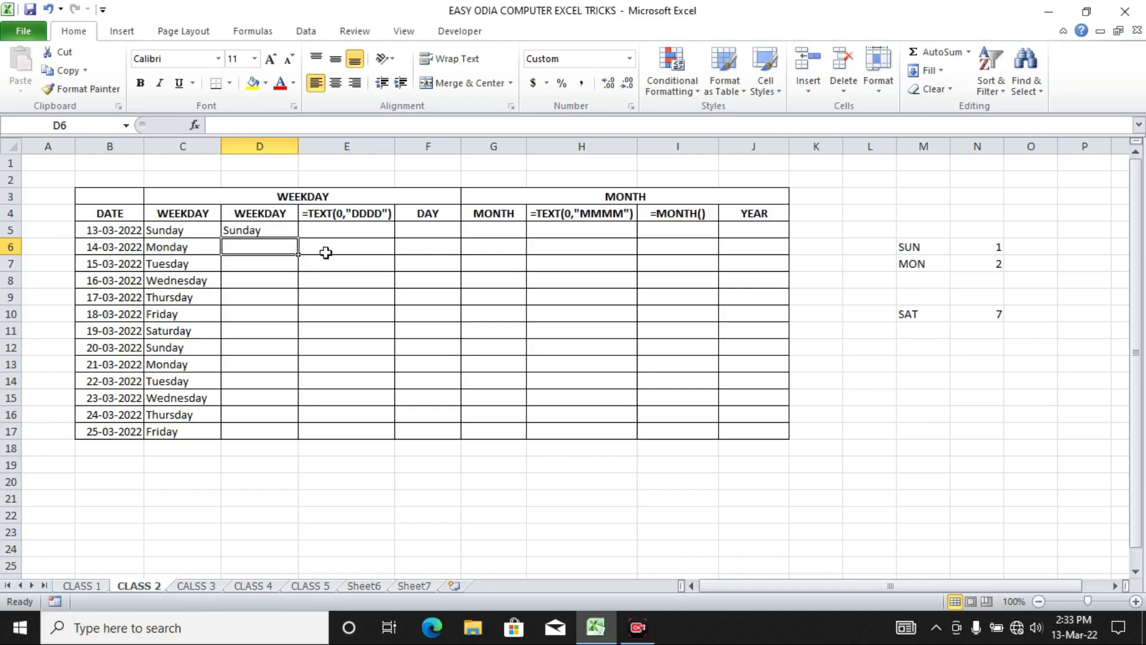
Clear D5 and enter the formula =B5 again
{"action": "left_click", "coordinate": [282, 232]}
{"action": "key", "text": "Delete"}
{"action": "type", "text": "="}
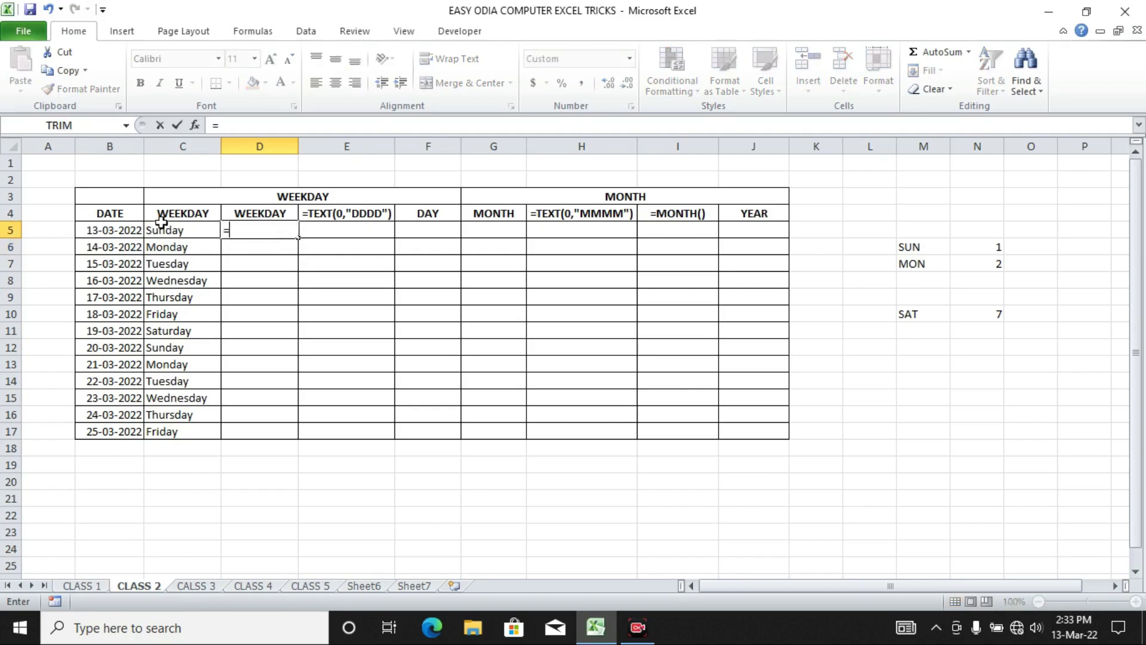
{"action": "left_click", "coordinate": [118, 229]}
{"action": "key", "text": "Return"}
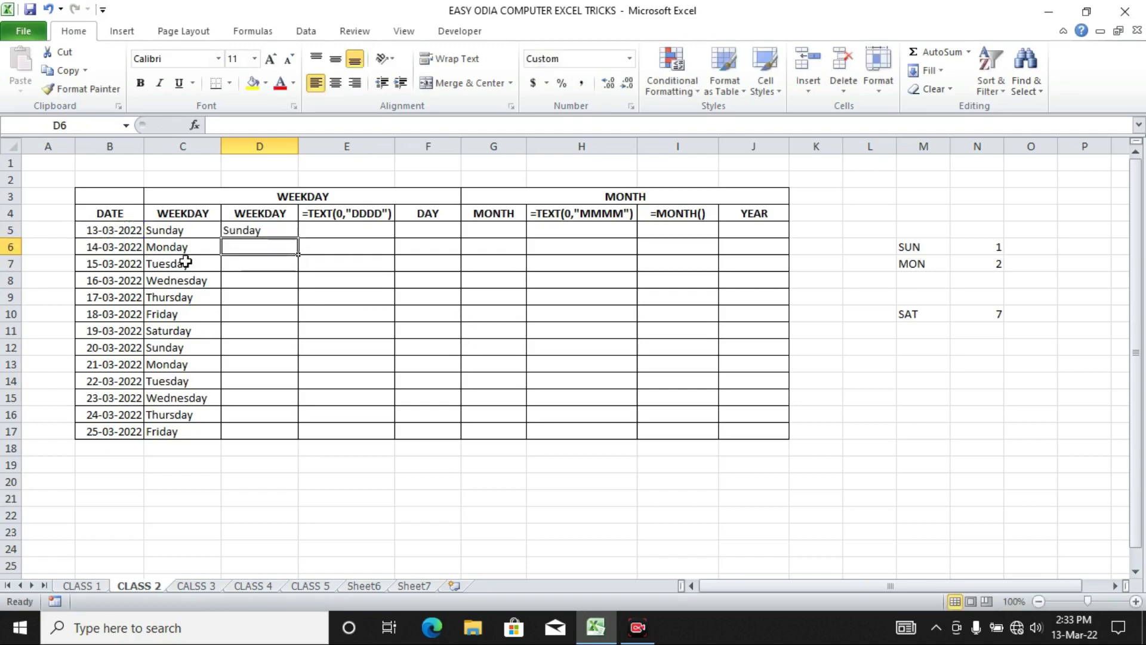
Format D5 as a dd-mm-yyyy date and fill its formula down through D17
{"action": "left_click", "coordinate": [258, 231]}
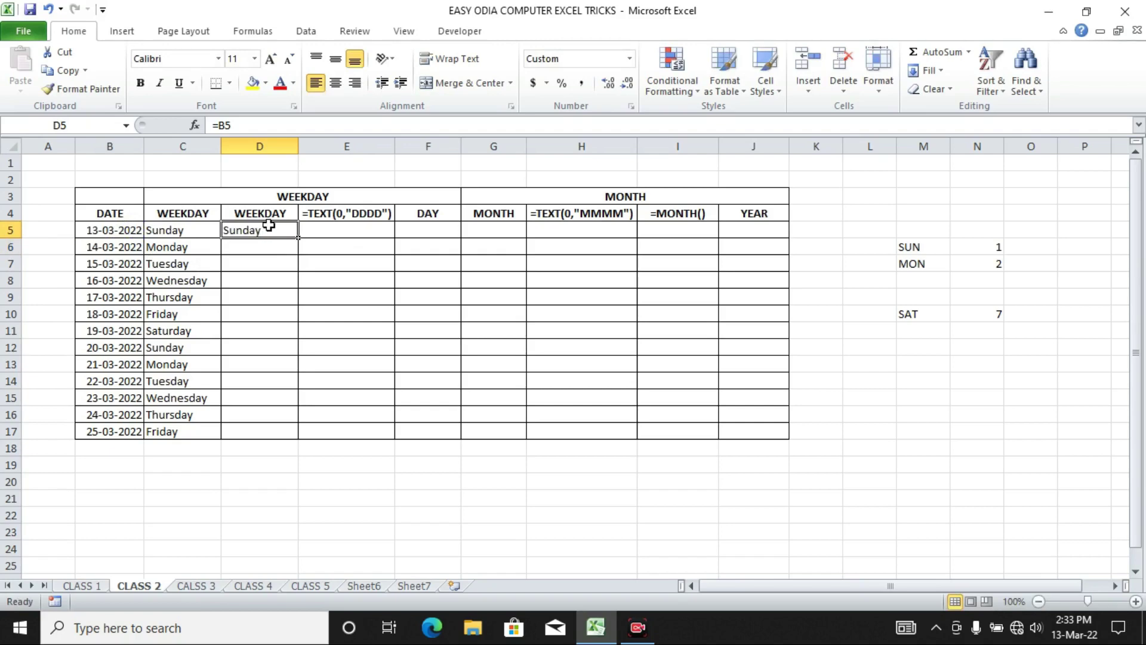
{"action": "left_click", "coordinate": [630, 58]}
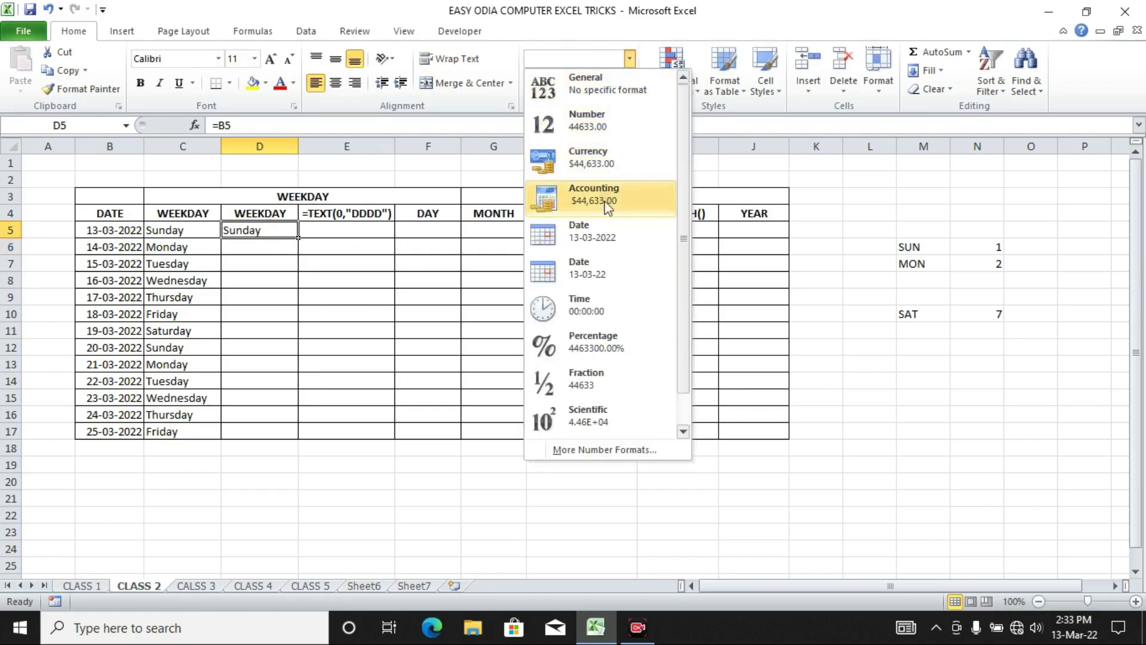
{"action": "left_click", "coordinate": [609, 238]}
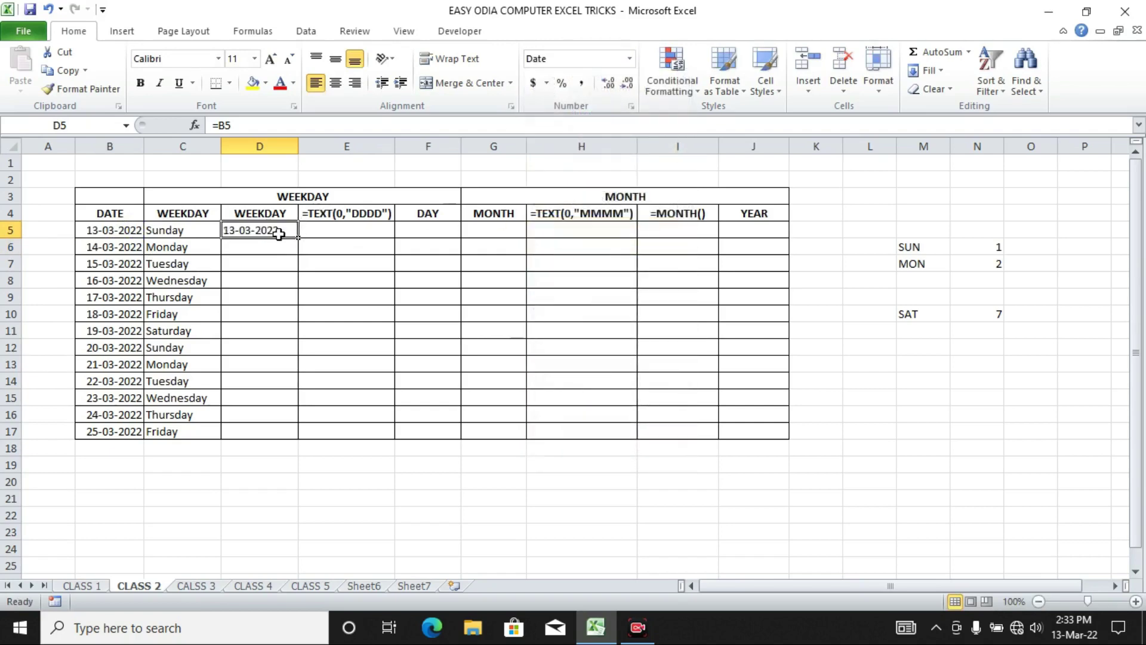
{"action": "left_click_drag", "start_coordinate": [297, 237], "coordinate": [297, 432]}
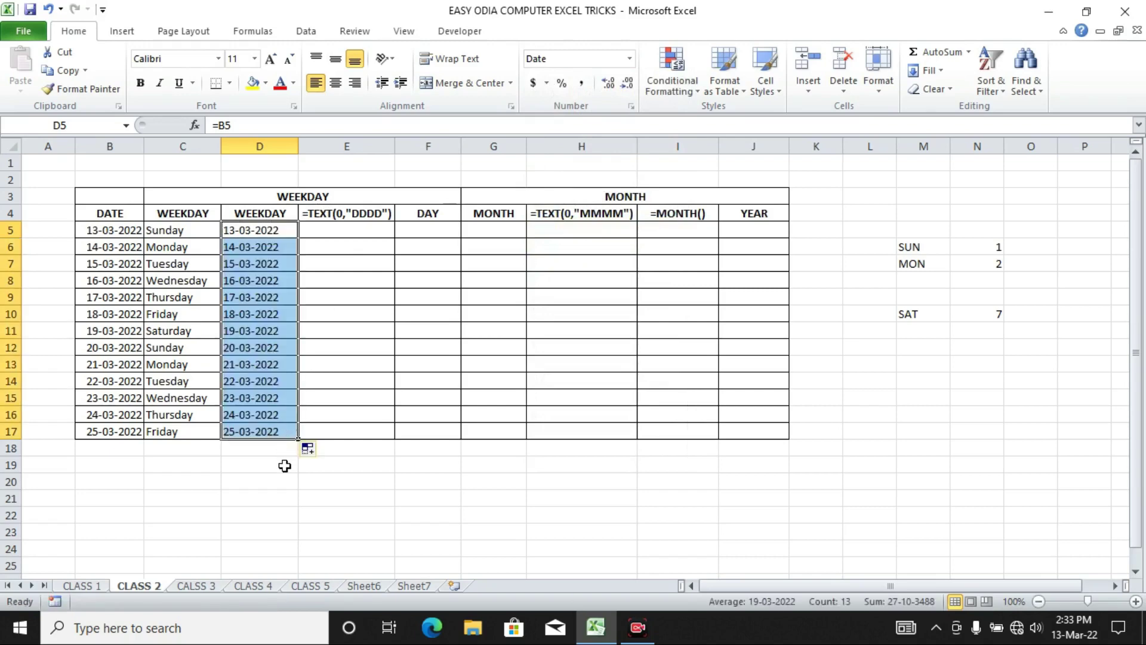
{"action": "left_click", "coordinate": [284, 466]}
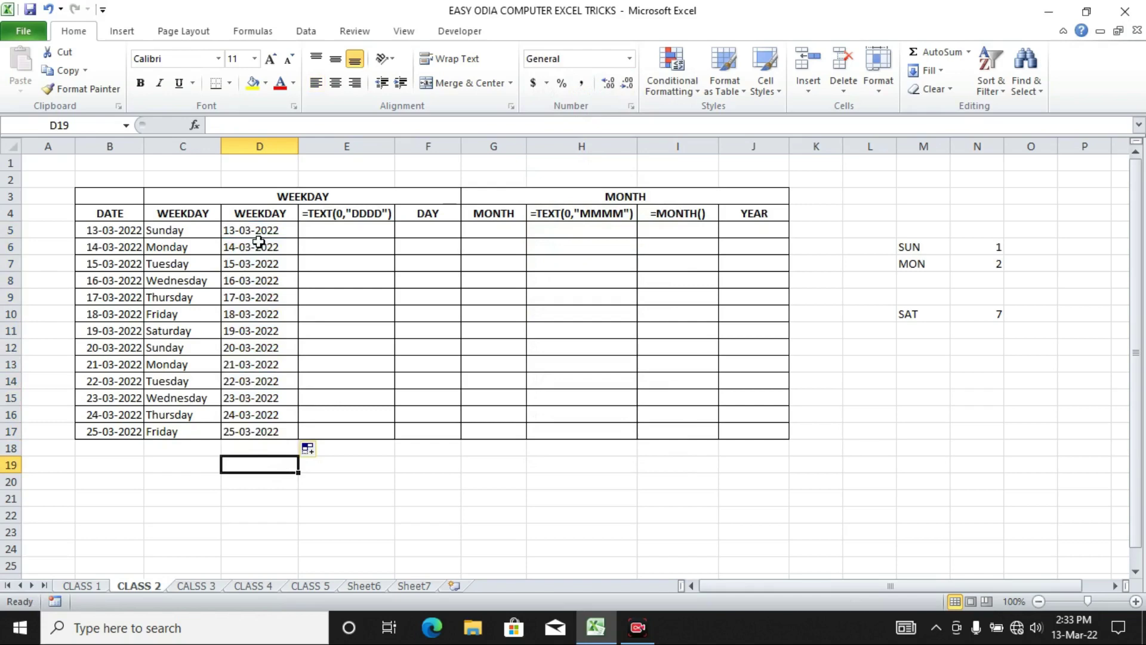
Apply the custom number format DD to the dates in D5:D17
{"action": "left_click_drag", "start_coordinate": [266, 228], "coordinate": [246, 429]}
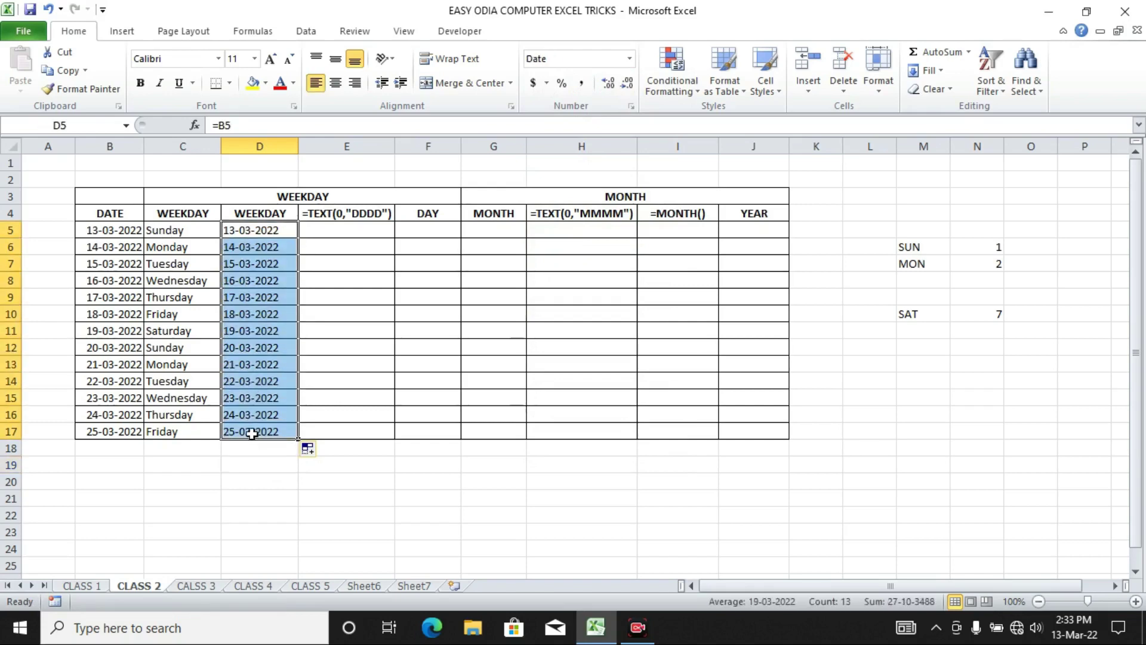
{"action": "key", "text": "ctrl+1"}
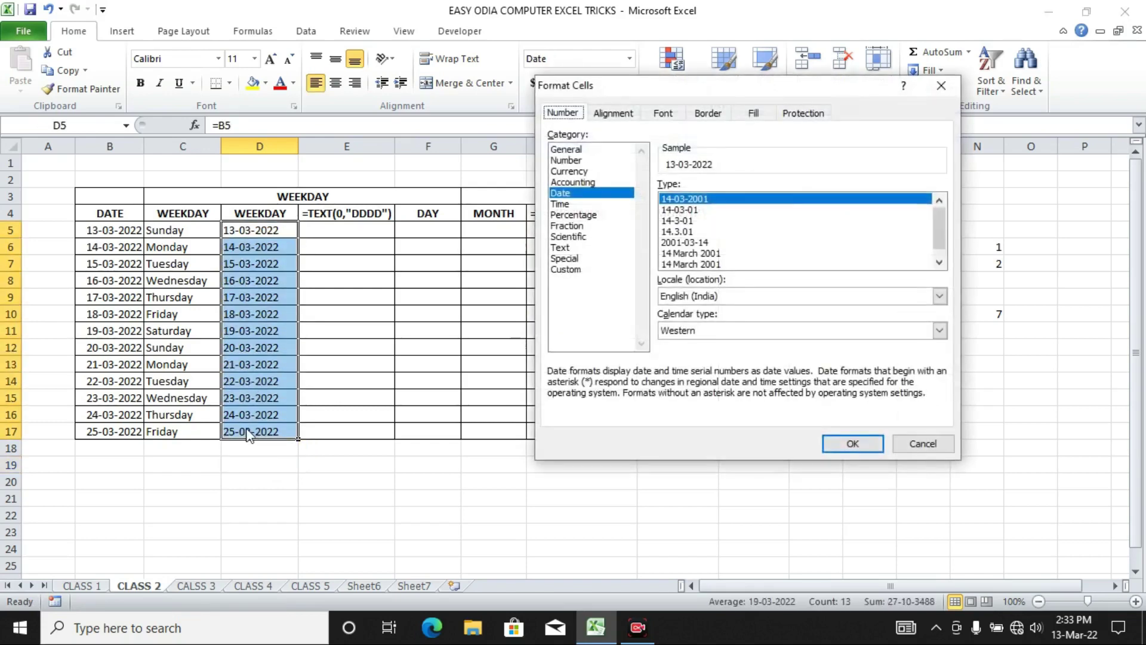
{"action": "left_click", "coordinate": [573, 270]}
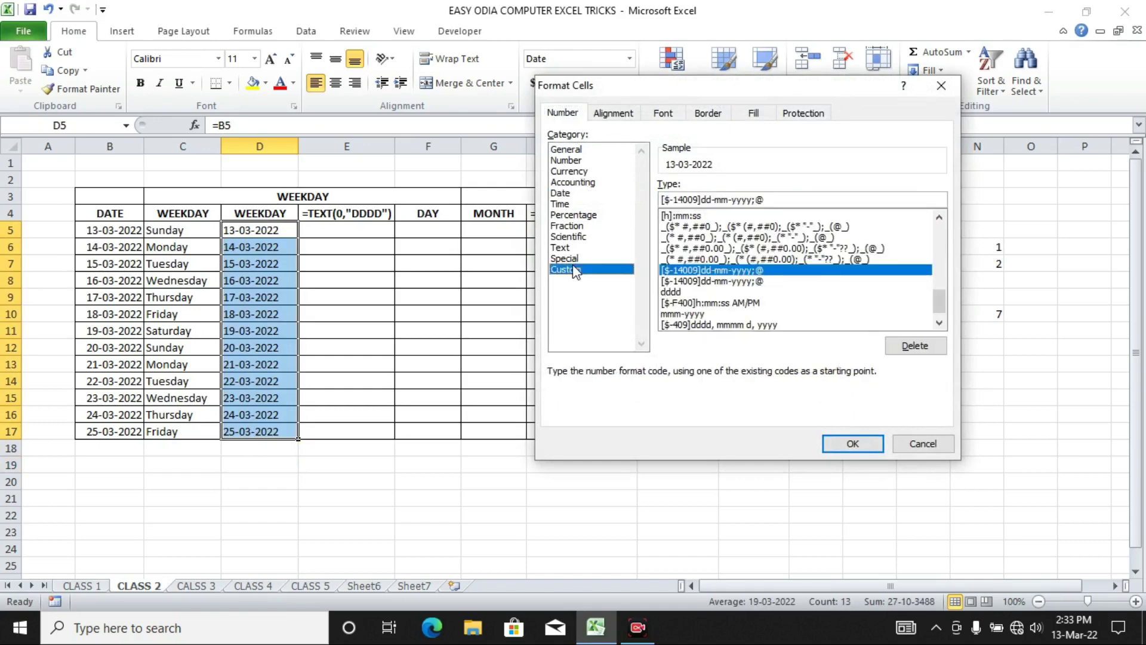
{"action": "left_click_drag", "start_coordinate": [778, 201], "coordinate": [657, 200]}
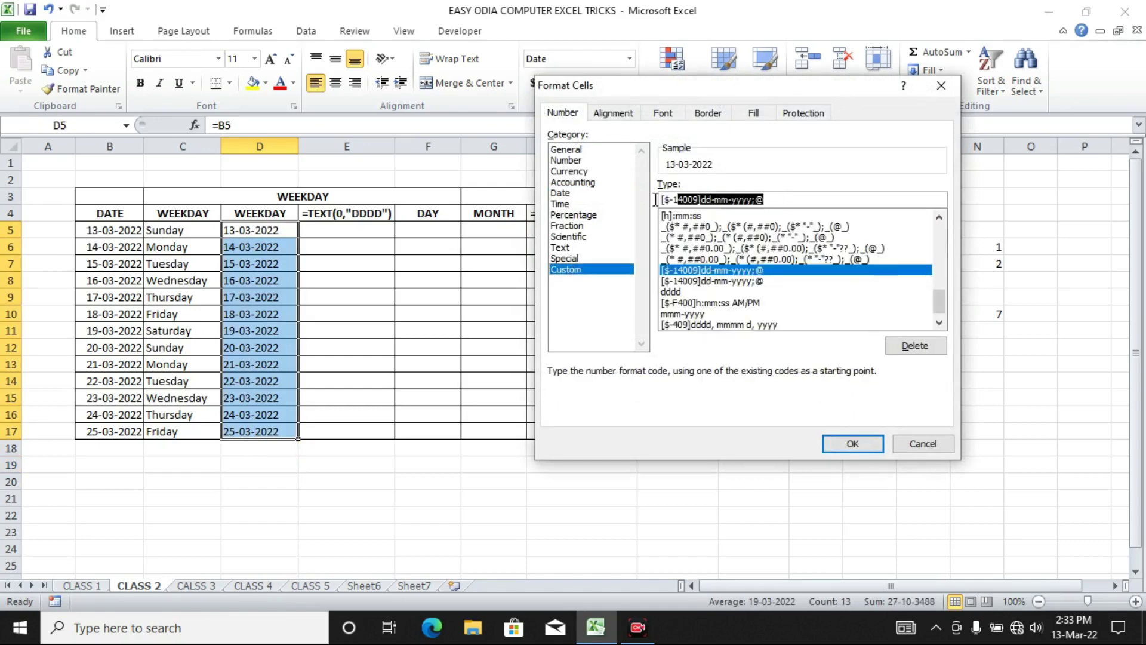
{"action": "type", "text": "DD"}
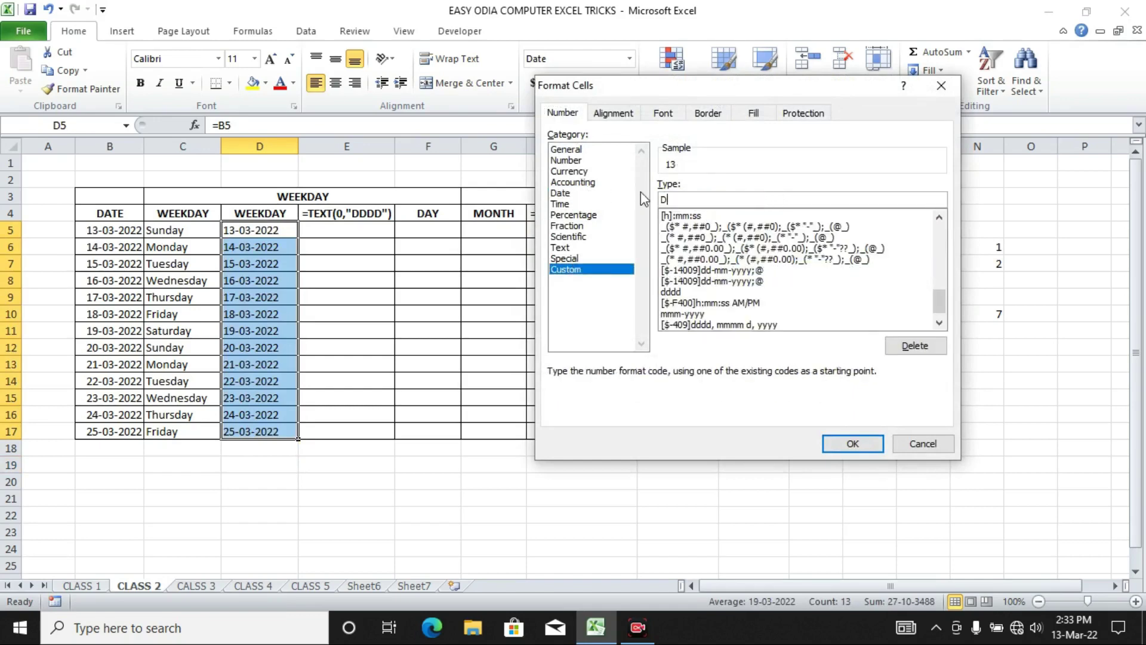
{"action": "left_click", "coordinate": [854, 444]}
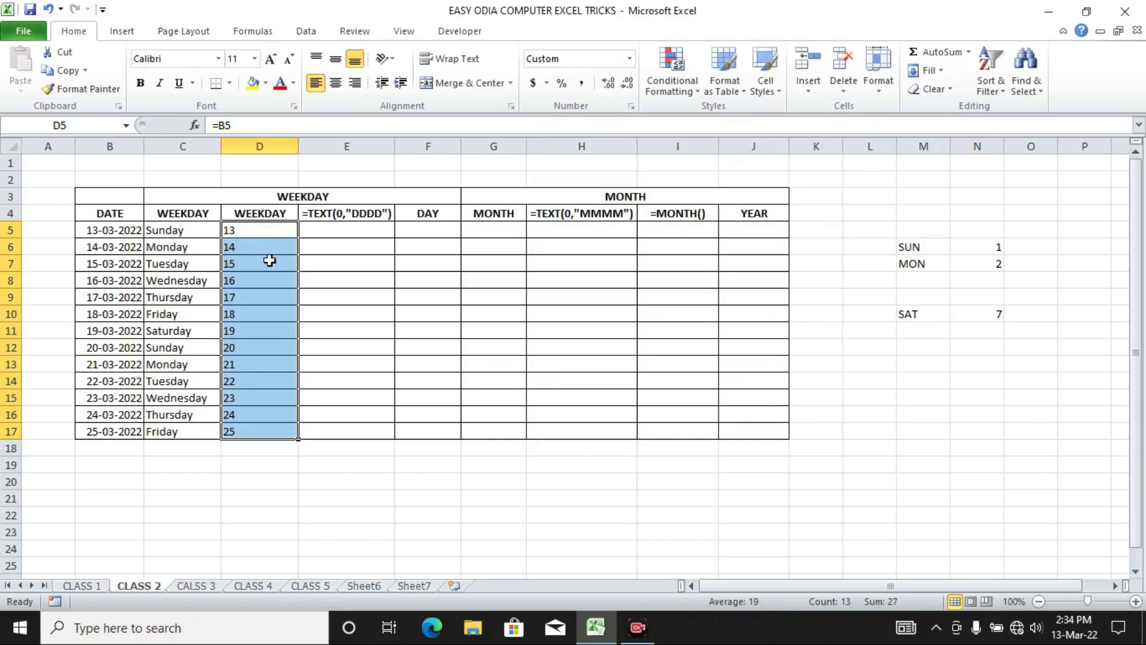
Change the custom number format of D5:D17 to ddd for abbreviated weekday names
{"action": "key", "text": "ctrl+1"}
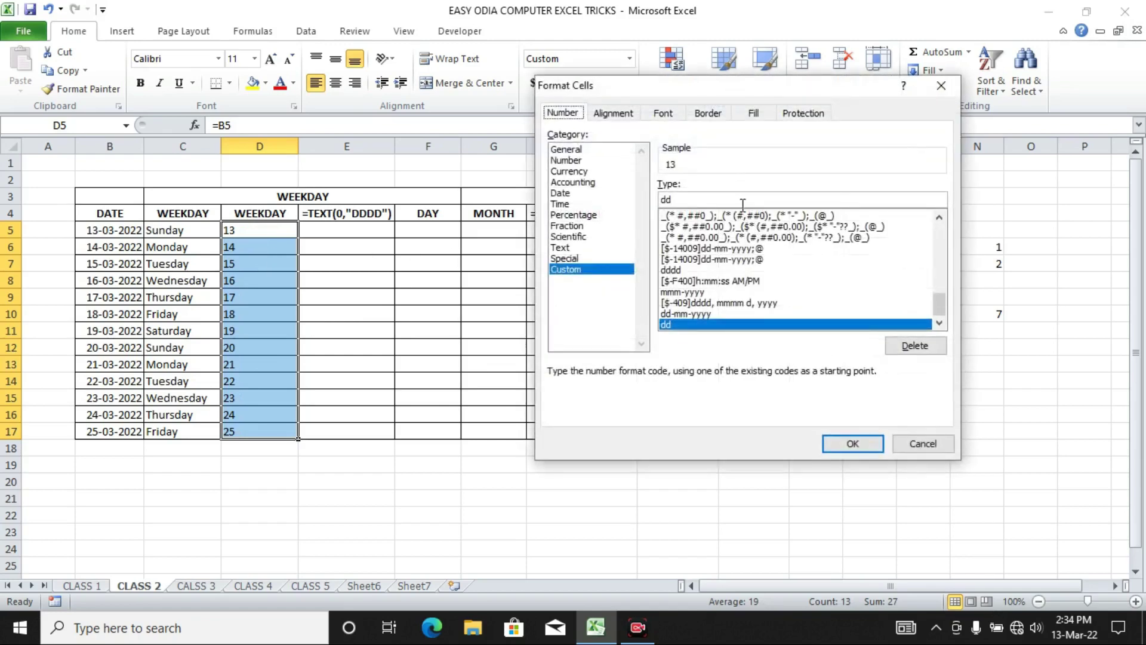
{"action": "left_click", "coordinate": [680, 201]}
{"action": "type", "text": "D"}
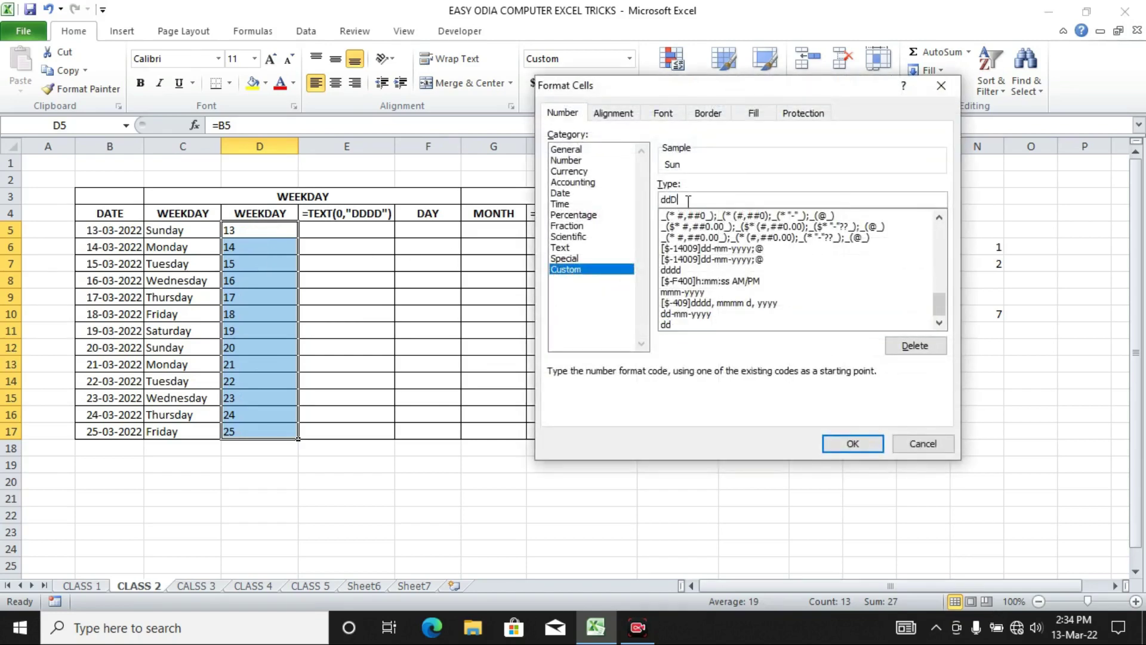
{"action": "left_click", "coordinate": [853, 443]}
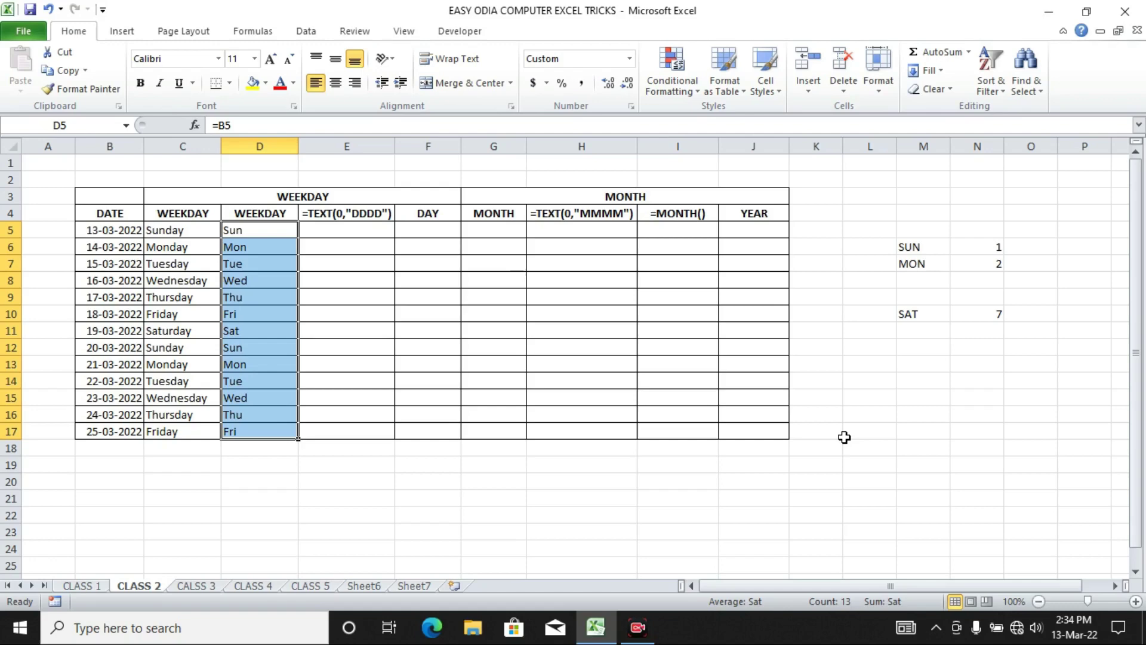
Extend the custom number format of D5:D17 to dddd for full weekday names
{"action": "key", "text": "ctrl+1"}
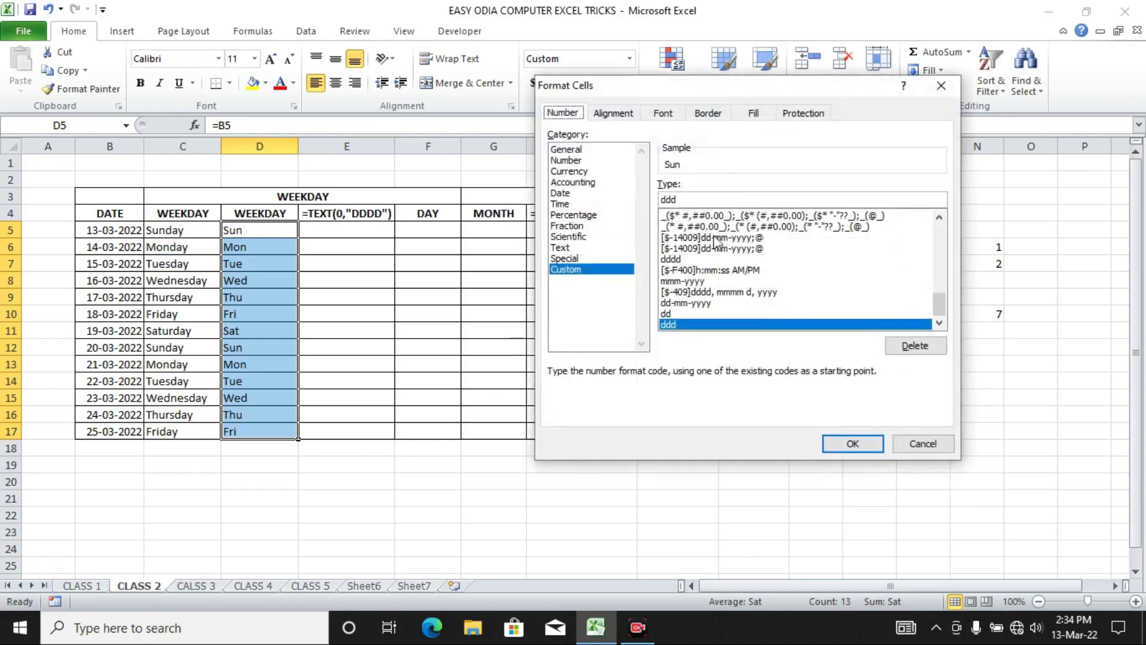
{"action": "type", "text": "d"}
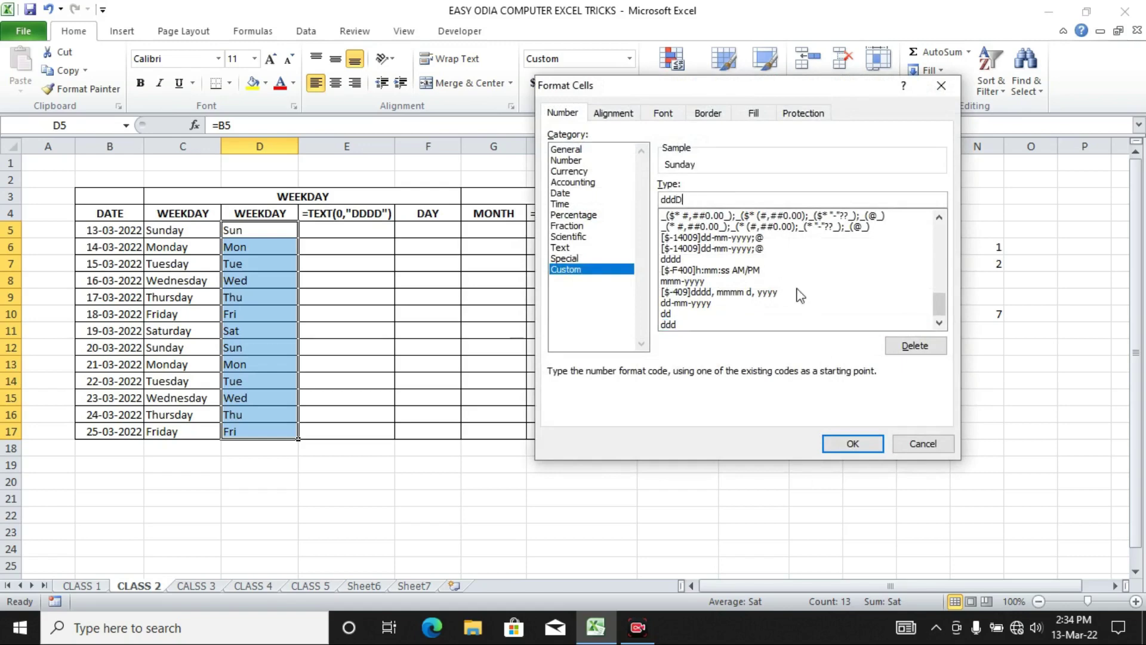
{"action": "left_click", "coordinate": [853, 443]}
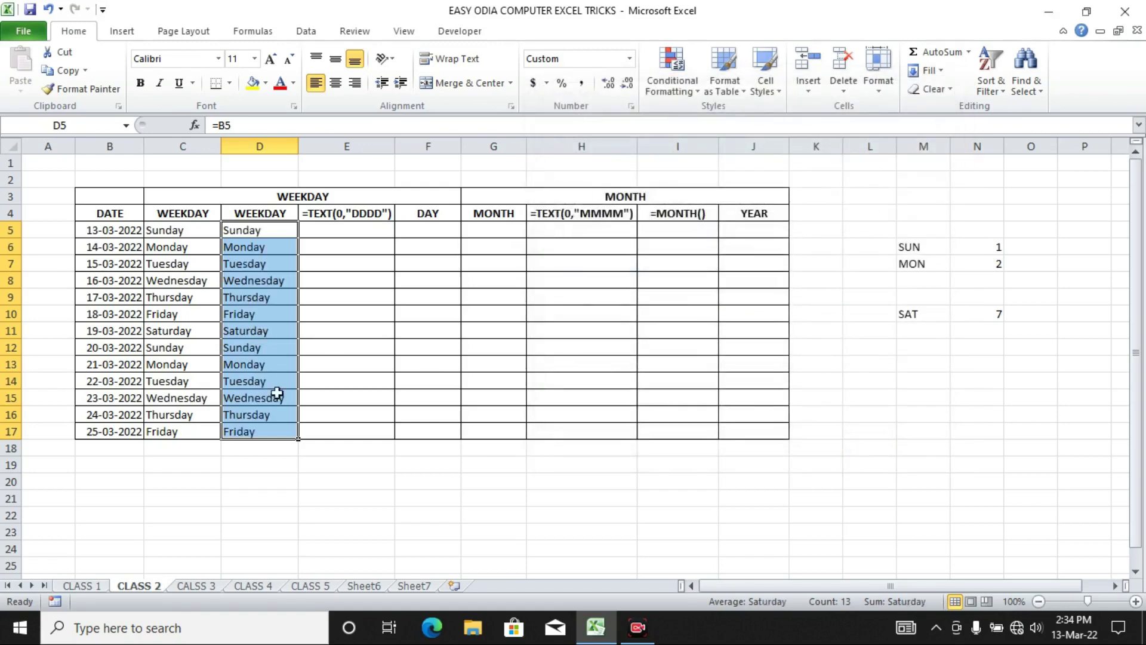
{"action": "left_click", "coordinate": [259, 465]}
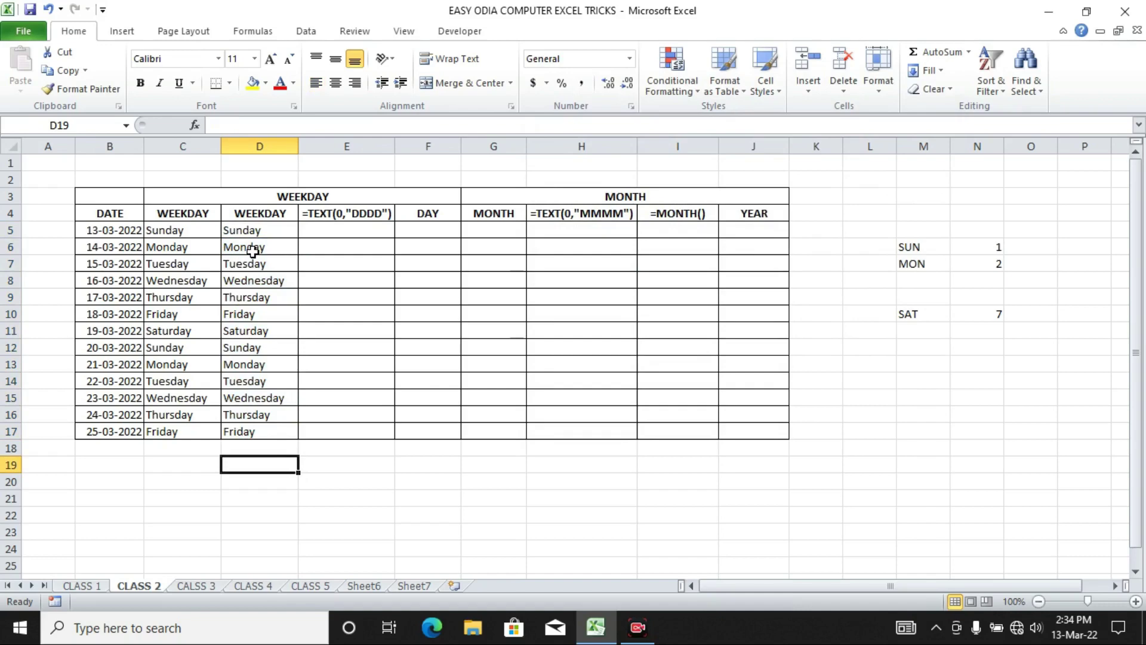
Enter the formula =TEXT(B5,"DDDD") in E5 to return the weekday name of the first date
{"action": "left_click", "coordinate": [332, 227]}
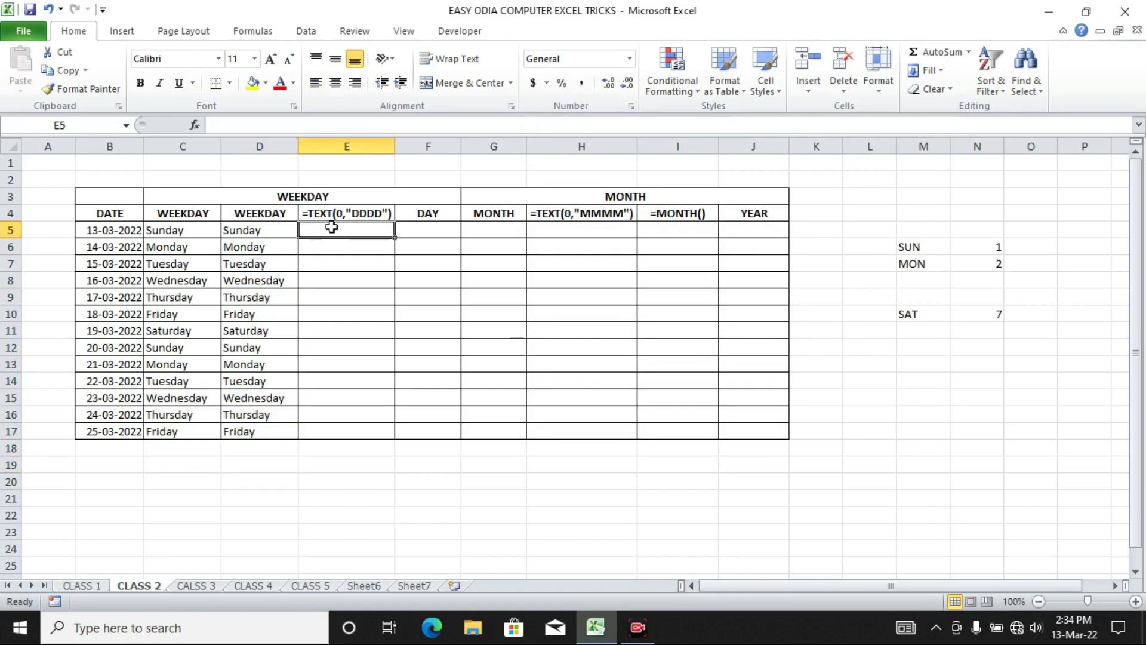
{"action": "type", "text": "=TE"}
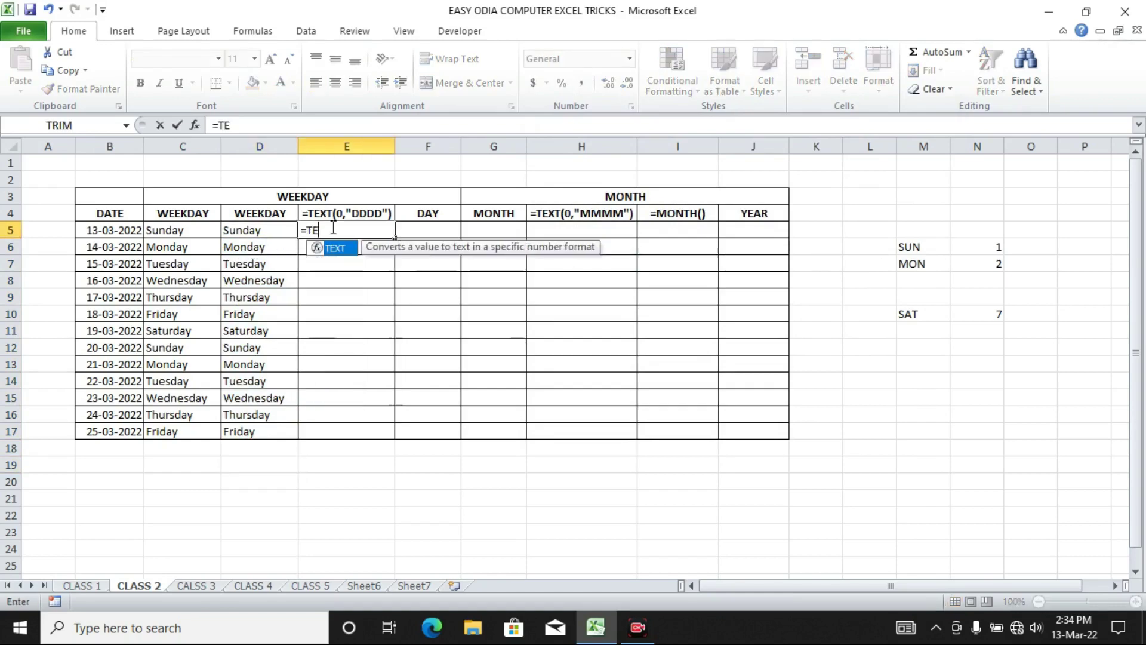
{"action": "type", "text": "XT"}
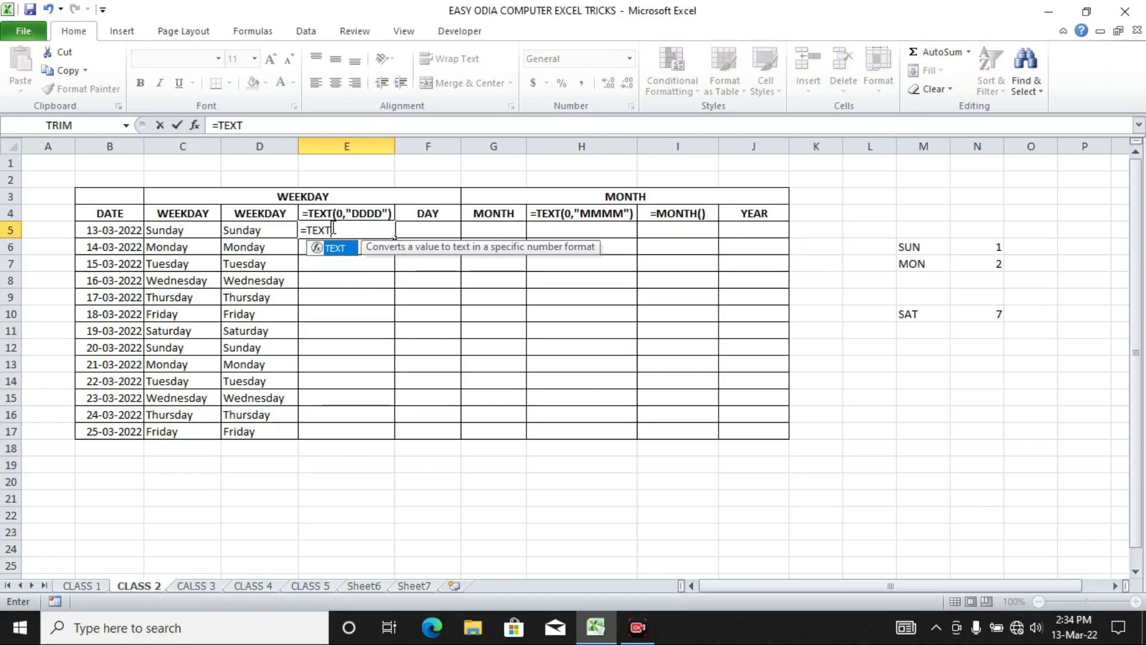
{"action": "type", "text": "("}
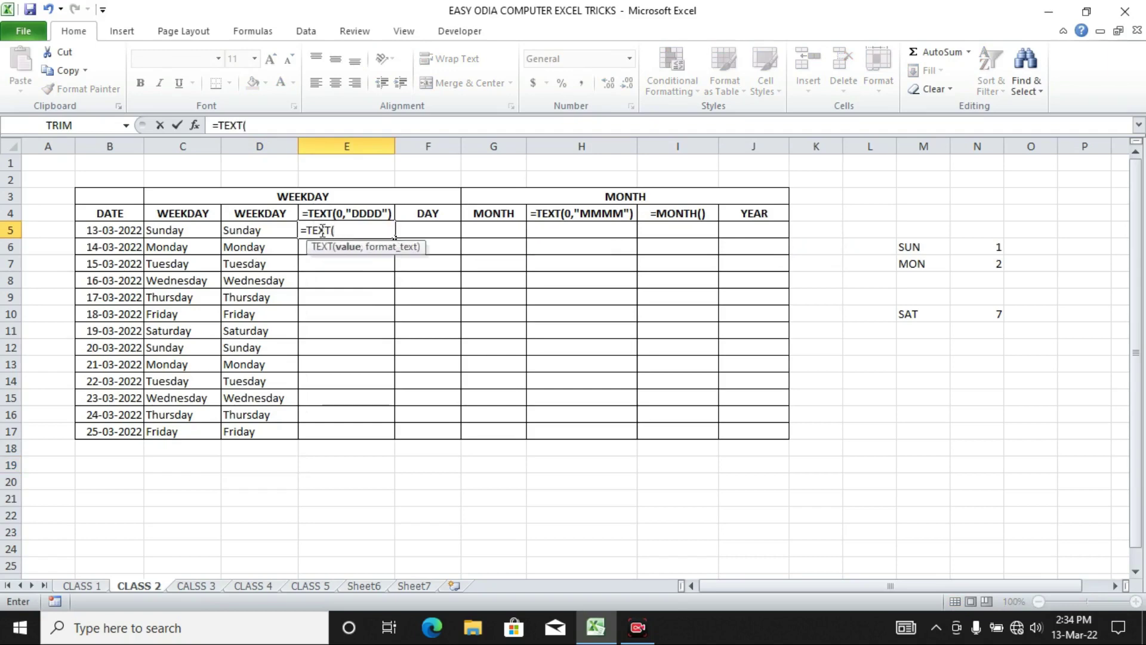
{"action": "left_click", "coordinate": [117, 233]}
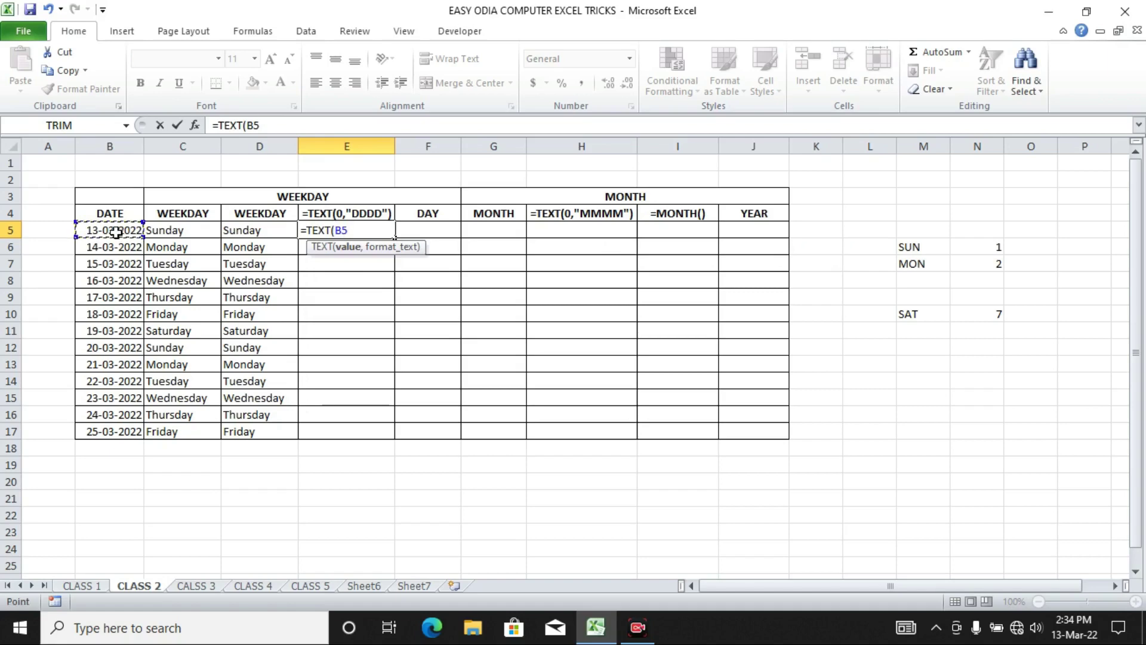
{"action": "type", "text": ",\""}
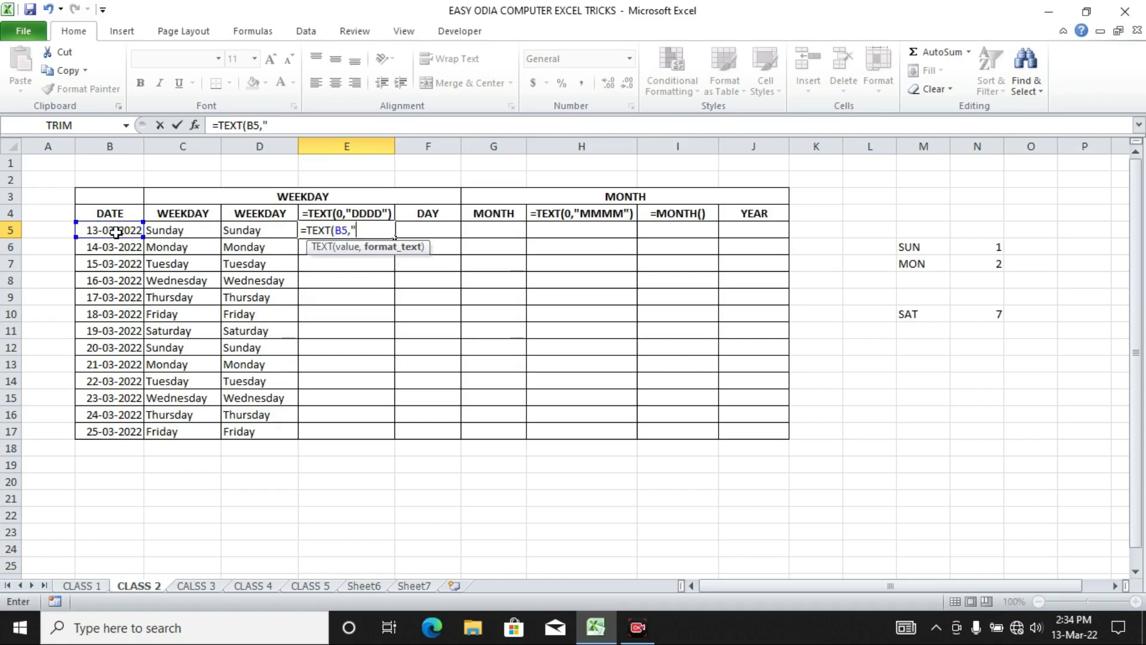
{"action": "type", "text": "DDDD\""}
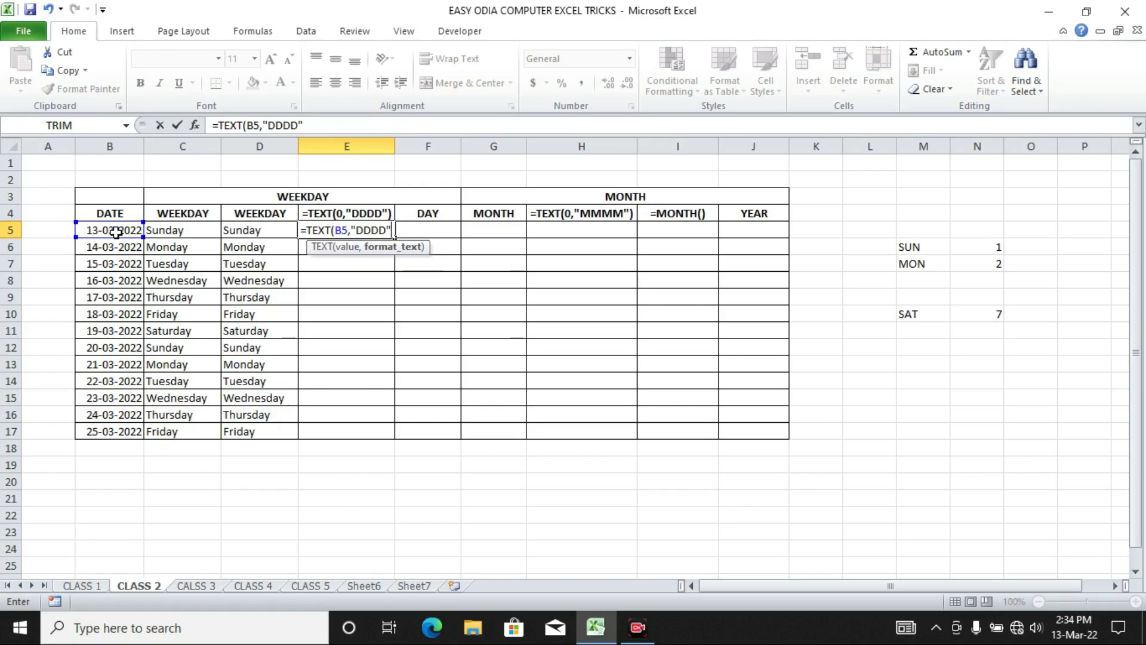
{"action": "type", "text": ")"}
{"action": "key", "text": "Return"}
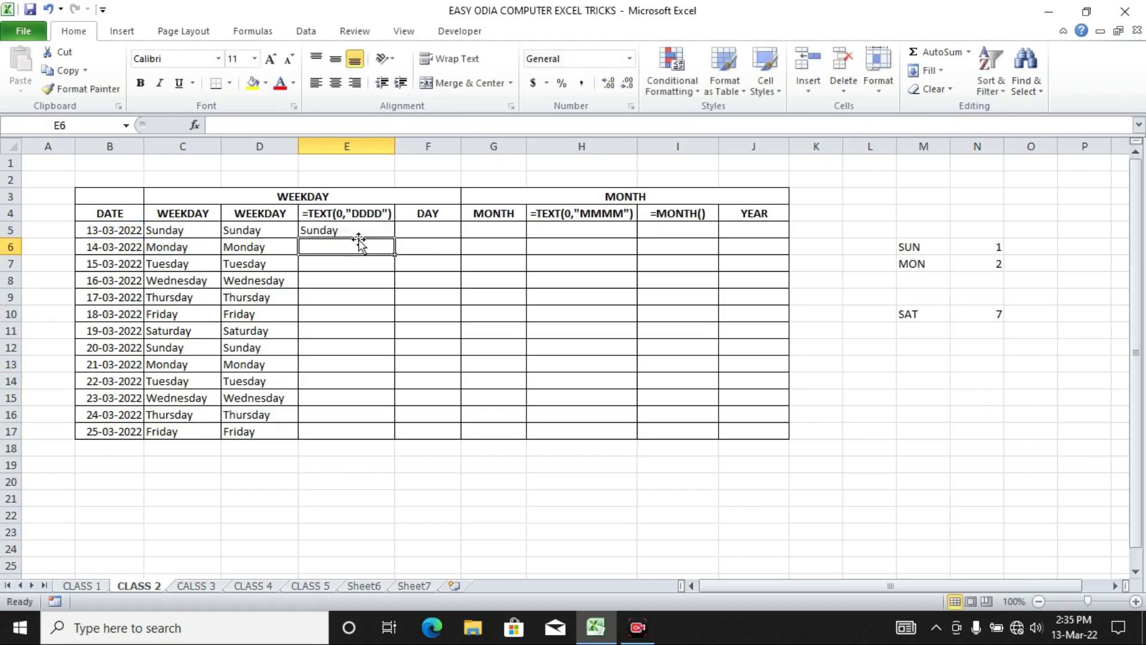
Fill the TEXT formula from E5 down through E17
{"action": "left_click", "coordinate": [360, 232]}
{"action": "double_click", "coordinate": [392, 241]}
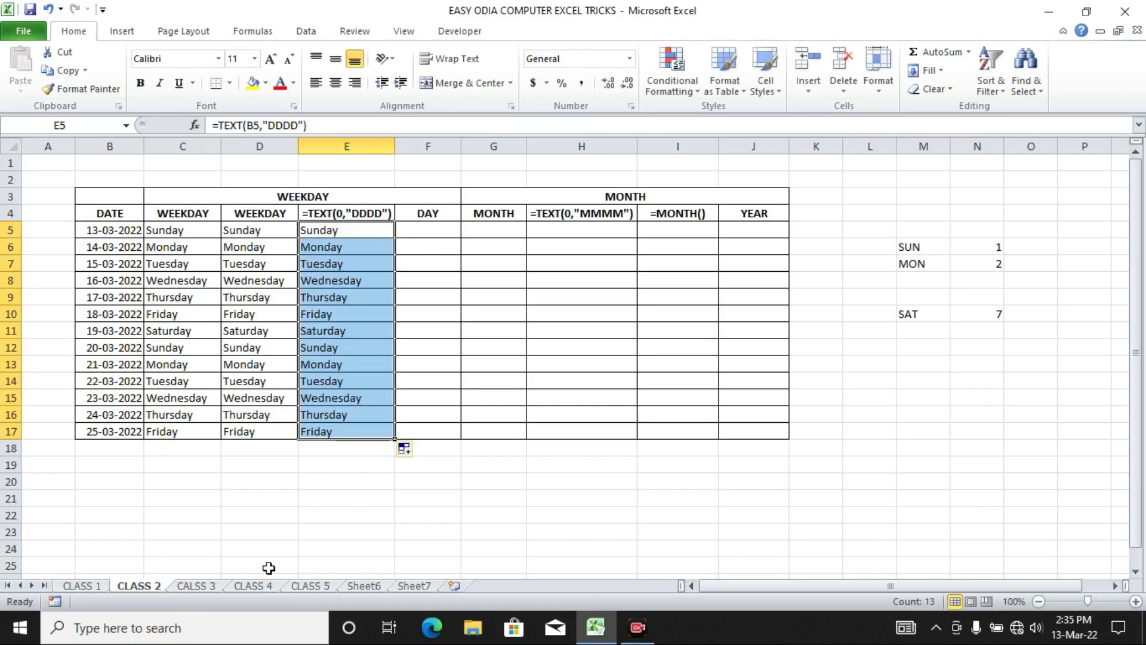
{"action": "left_click", "coordinate": [345, 461]}
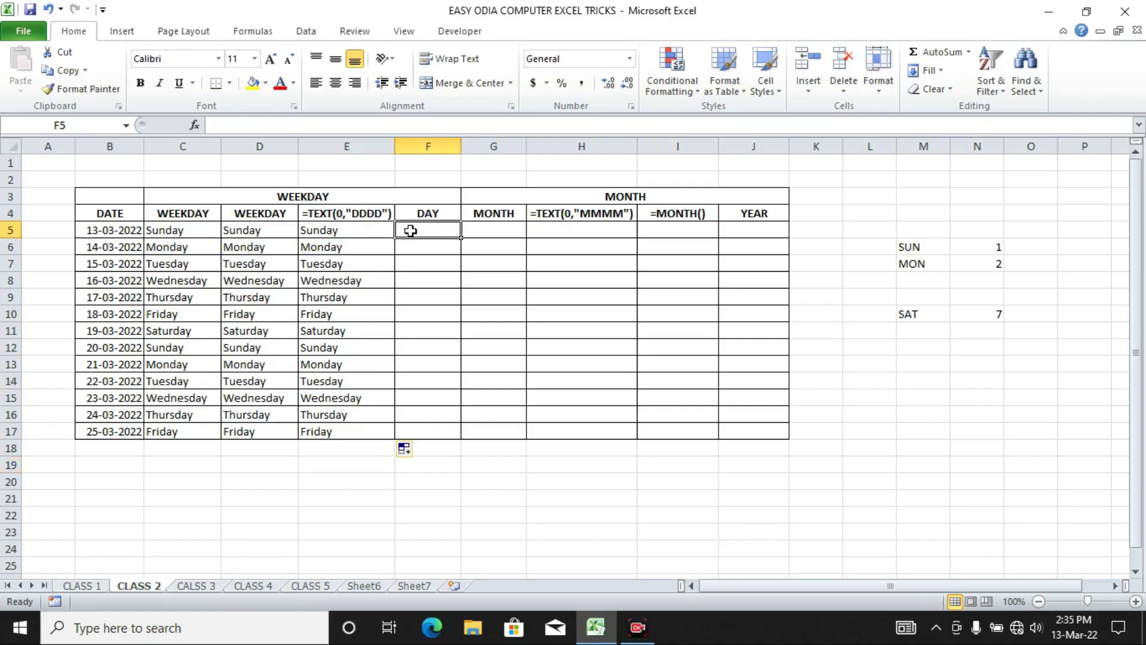
Enter the formula =DAY(B5) in F5 under the DAY heading
{"action": "type", "text": "="}
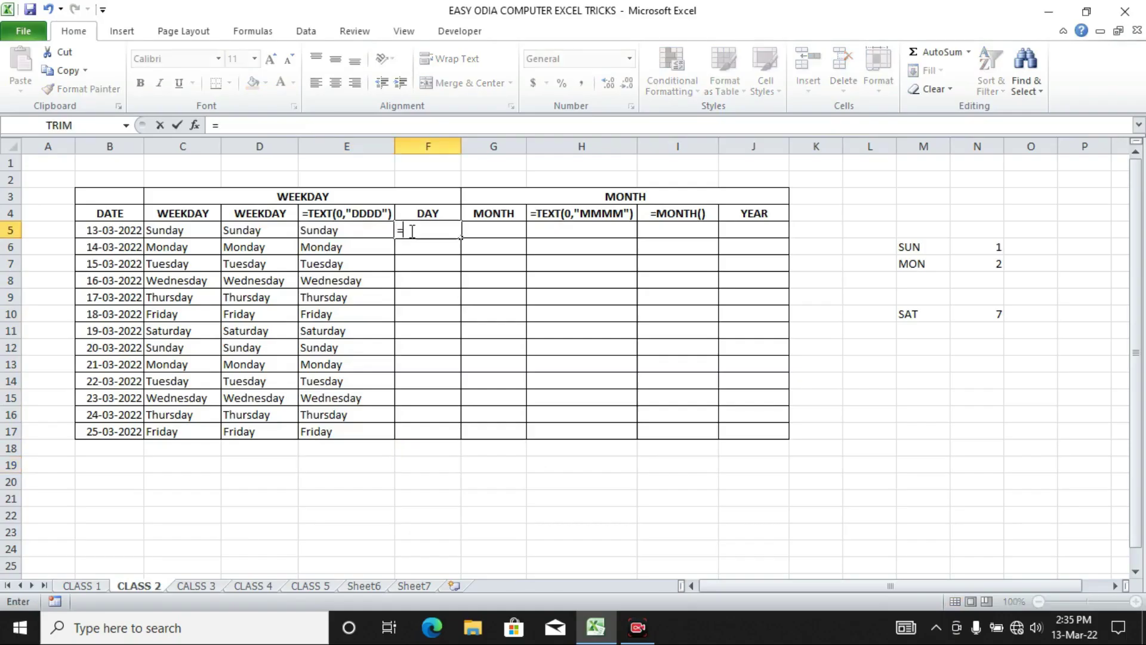
{"action": "type", "text": "DAY"}
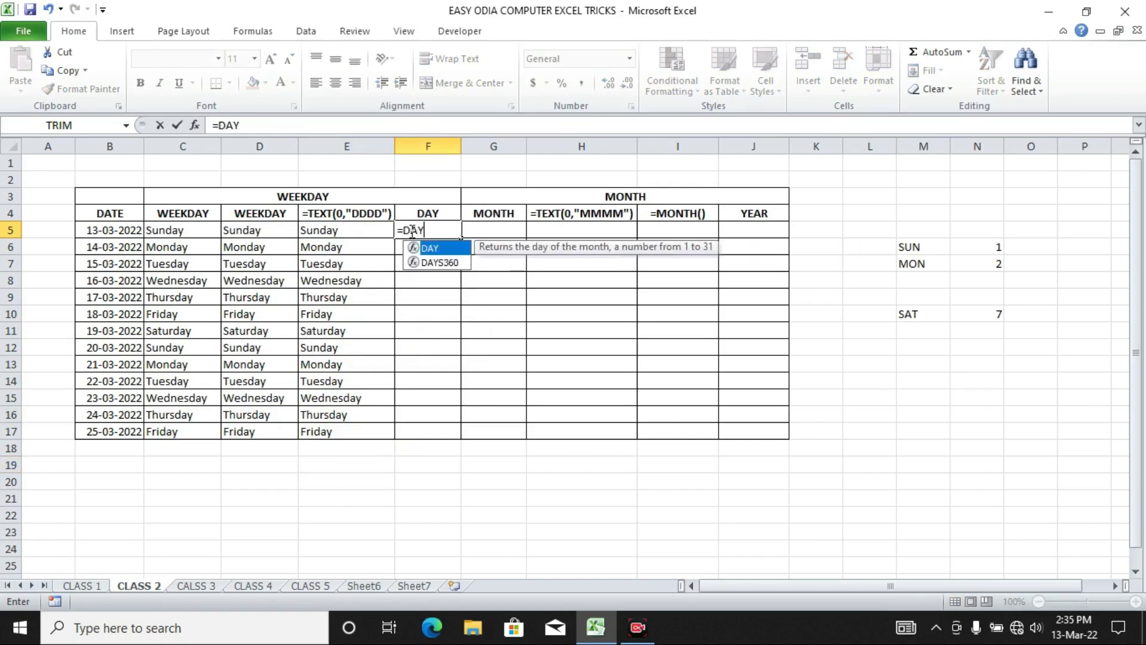
{"action": "type", "text": "("}
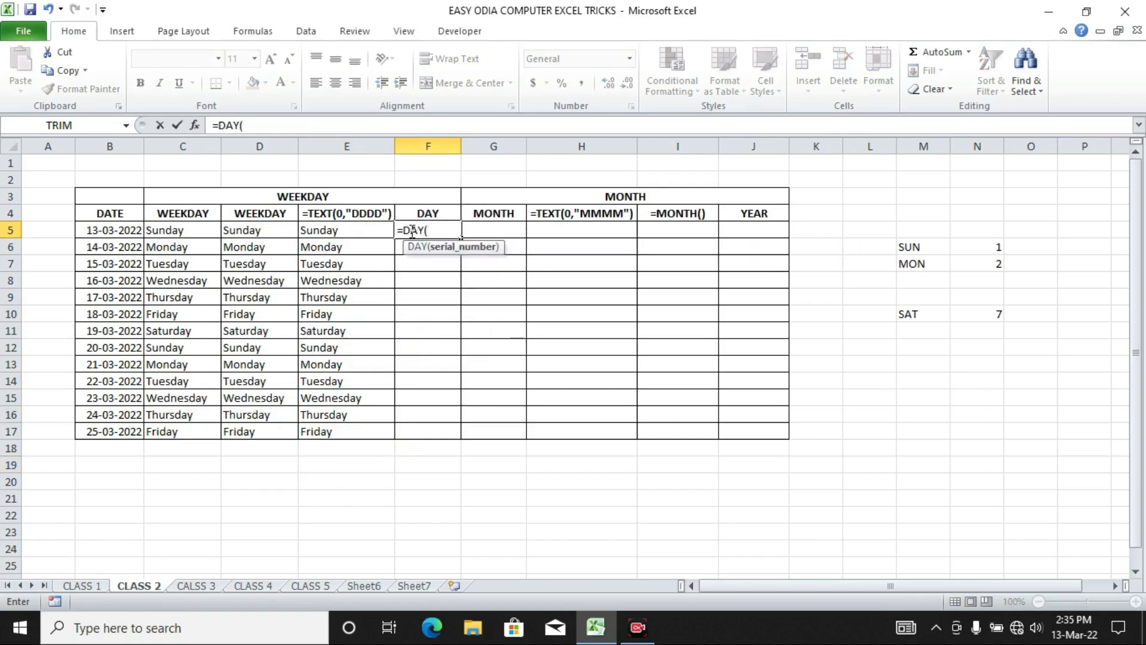
{"action": "left_click", "coordinate": [125, 227]}
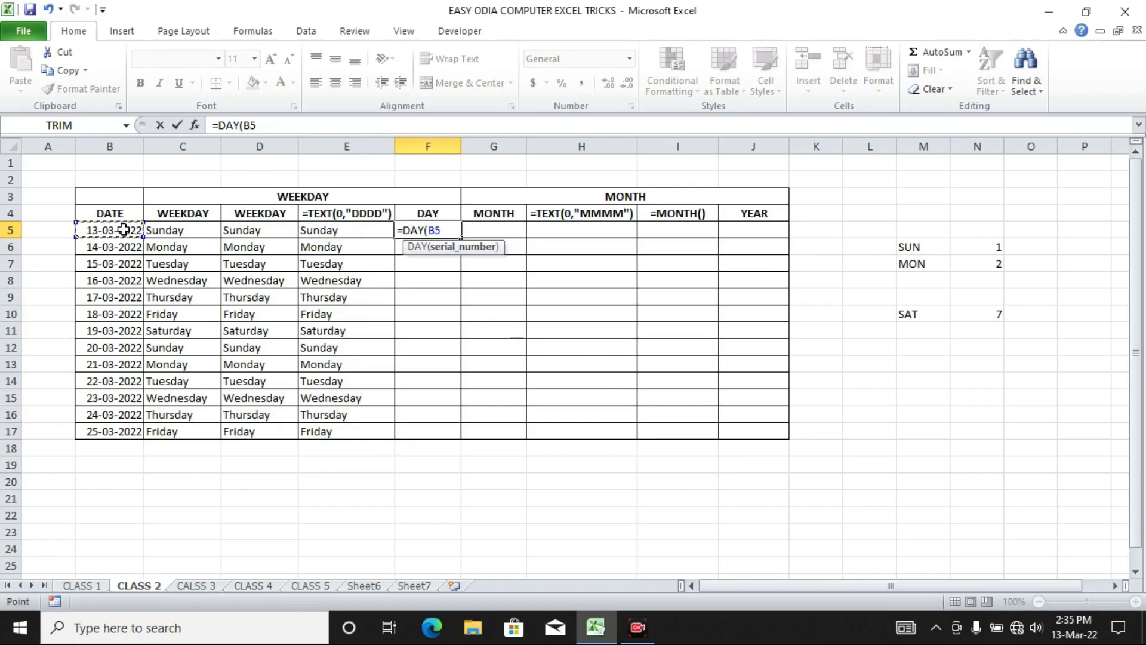
{"action": "type", "text": ")"}
{"action": "key", "text": "Return"}
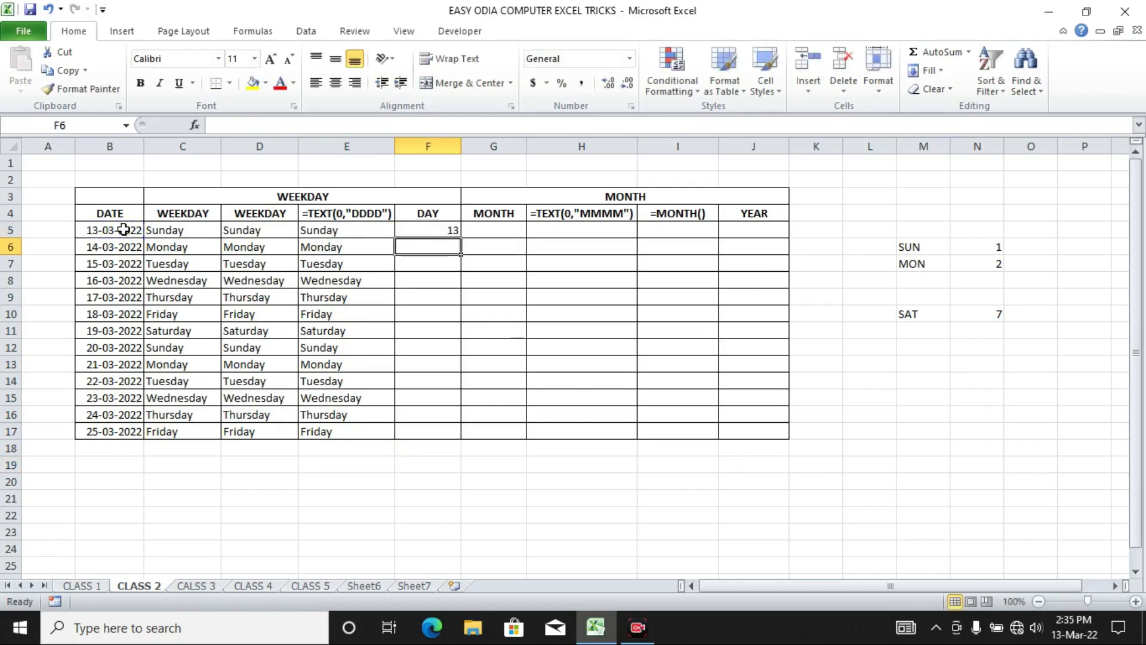
Fill the DAY formula from F5 down through F17
{"action": "left_click", "coordinate": [417, 226]}
{"action": "double_click", "coordinate": [459, 239]}
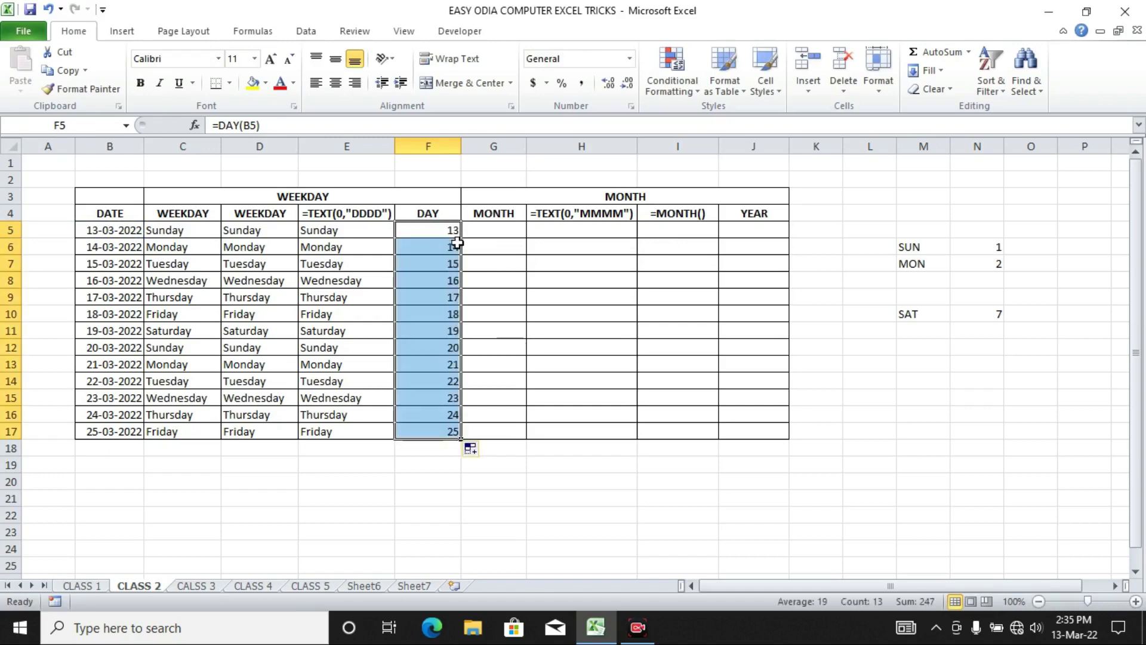
{"action": "left_click", "coordinate": [449, 412]}
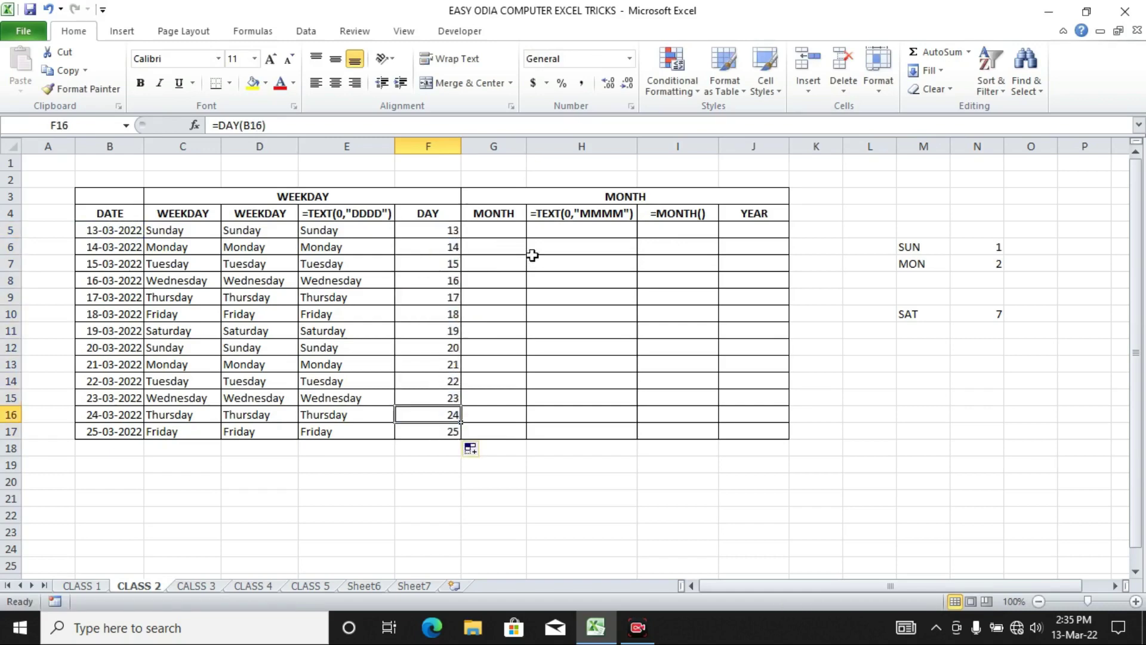
Try the formula =MONT(B5) in G5 under the MONTH heading
{"action": "left_click", "coordinate": [504, 232]}
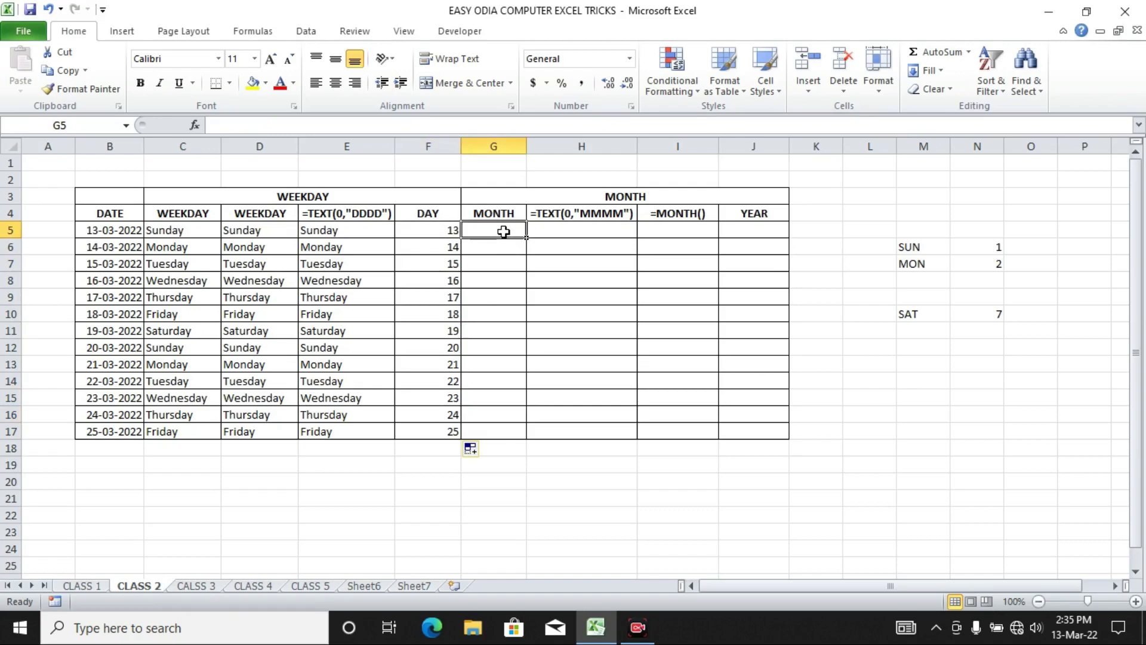
{"action": "type", "text": "="}
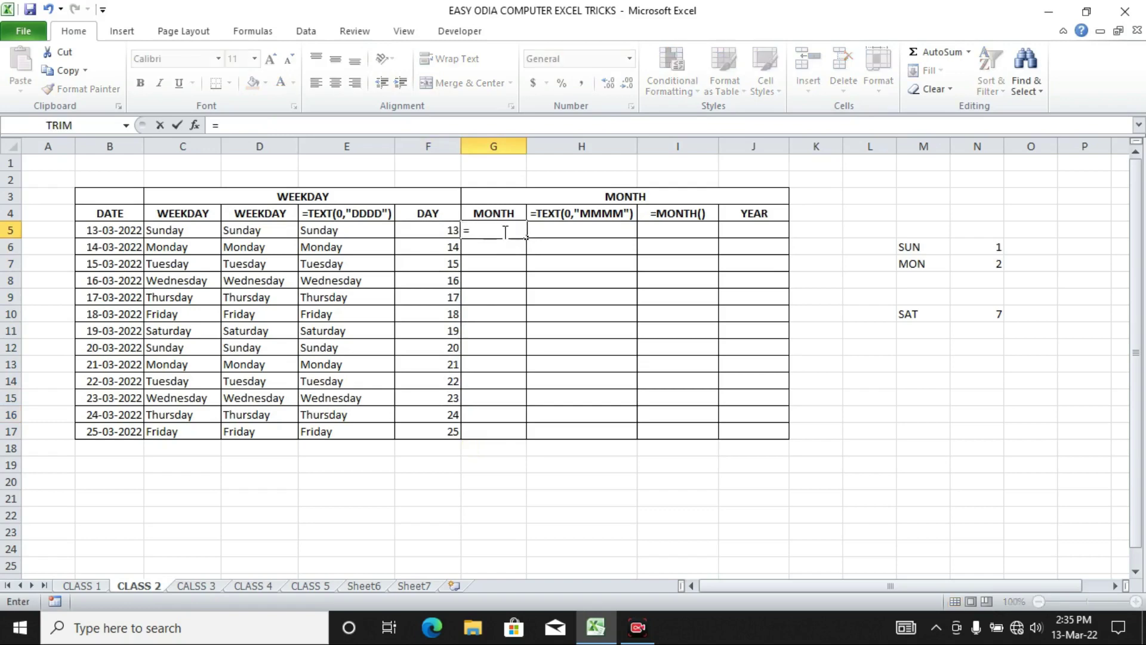
{"action": "type", "text": "MON"}
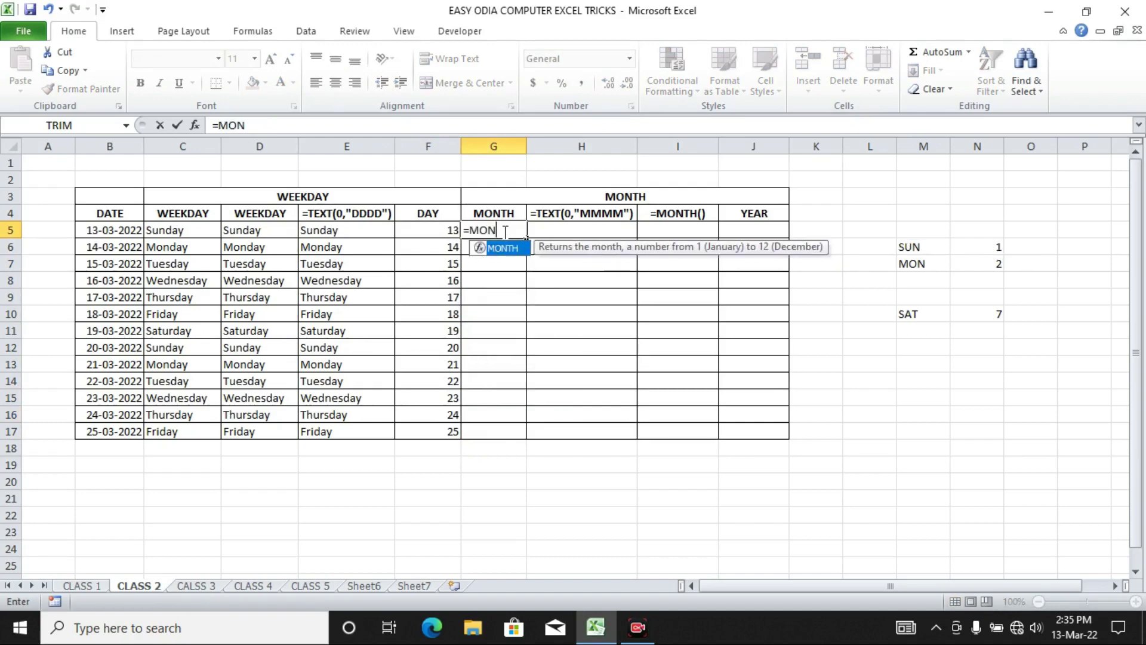
{"action": "type", "text": "T("}
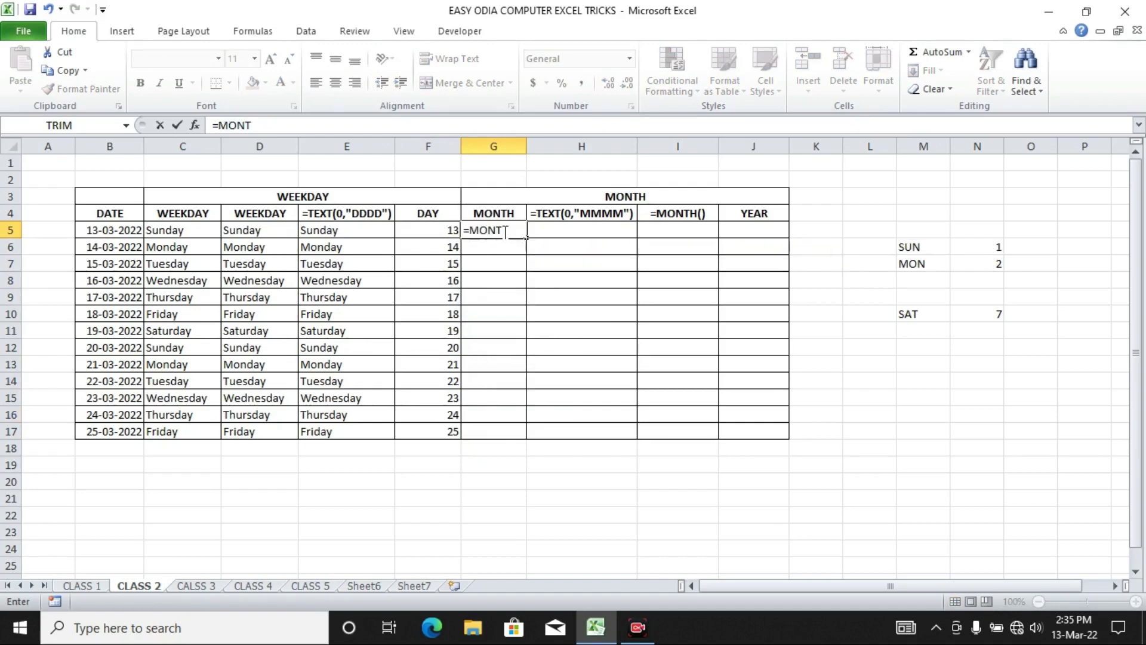
{"action": "left_click", "coordinate": [128, 226]}
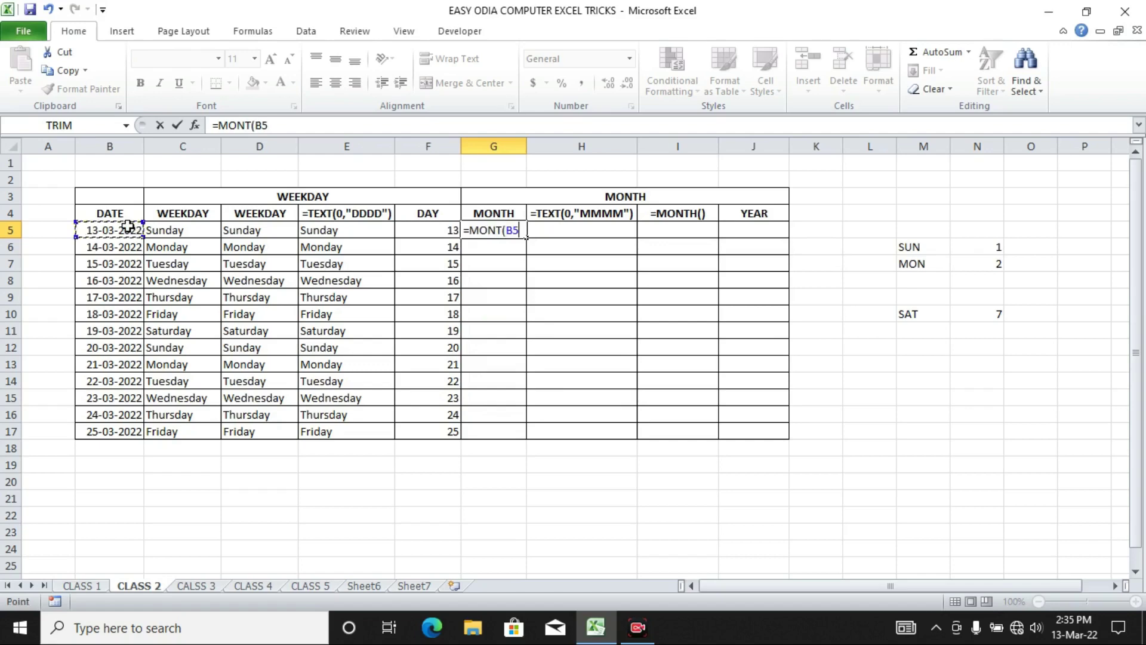
{"action": "type", "text": ")"}
{"action": "key", "text": "Return"}
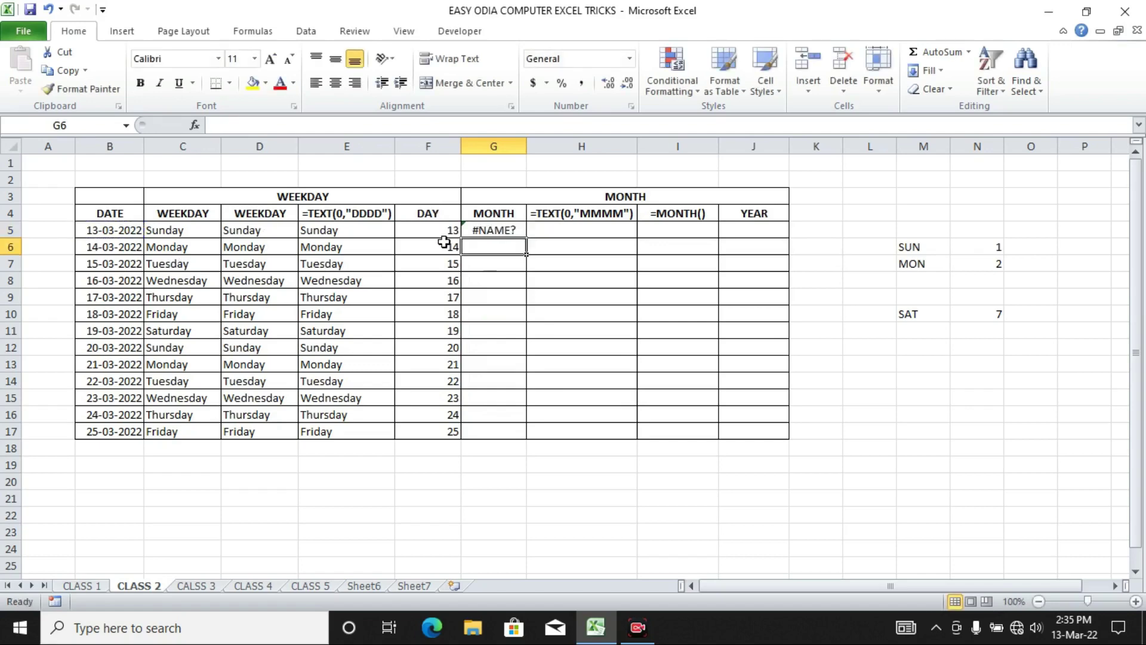
Widen column G slightly and enter the formula =MONTH(B5) in G5 to return the month number of the first date
{"action": "left_click", "coordinate": [500, 229]}
{"action": "left_click_drag", "start_coordinate": [526, 146], "coordinate": [542, 148]}
{"action": "type", "text": "="}
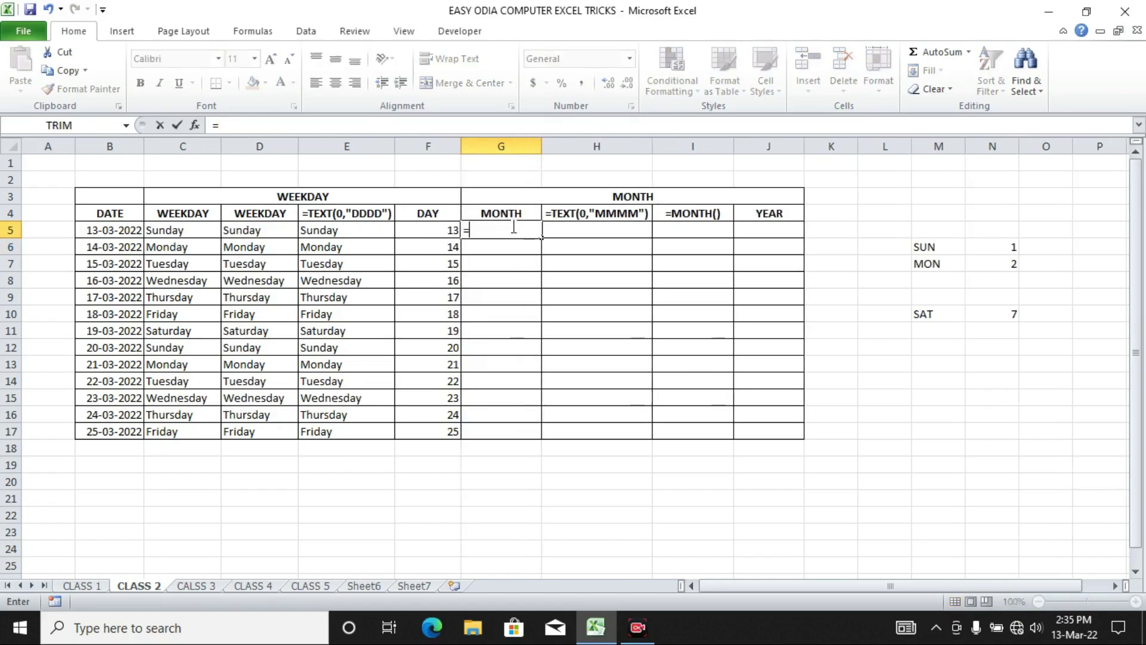
{"action": "type", "text": "MONTHG"}
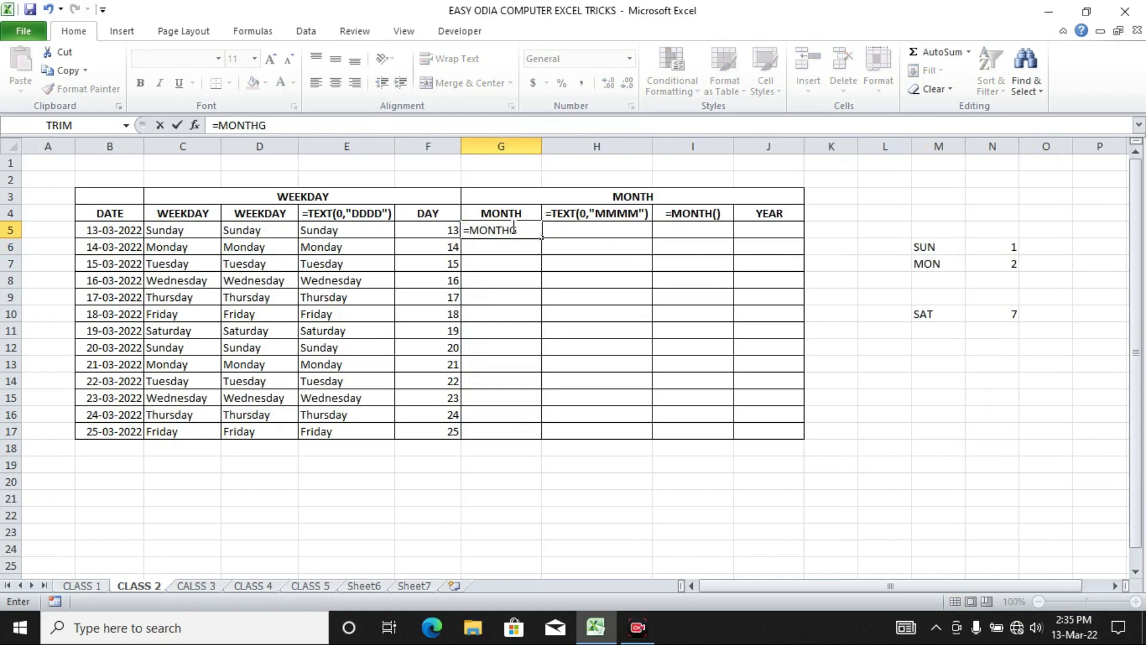
{"action": "key", "text": "BackSpace"}
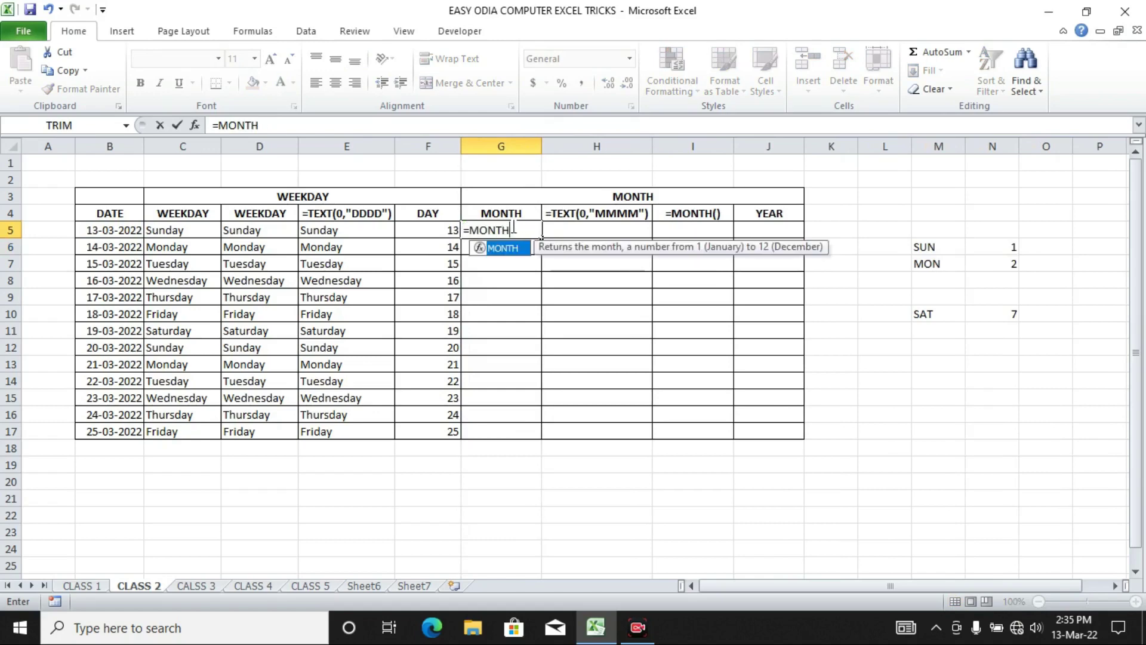
{"action": "type", "text": "("}
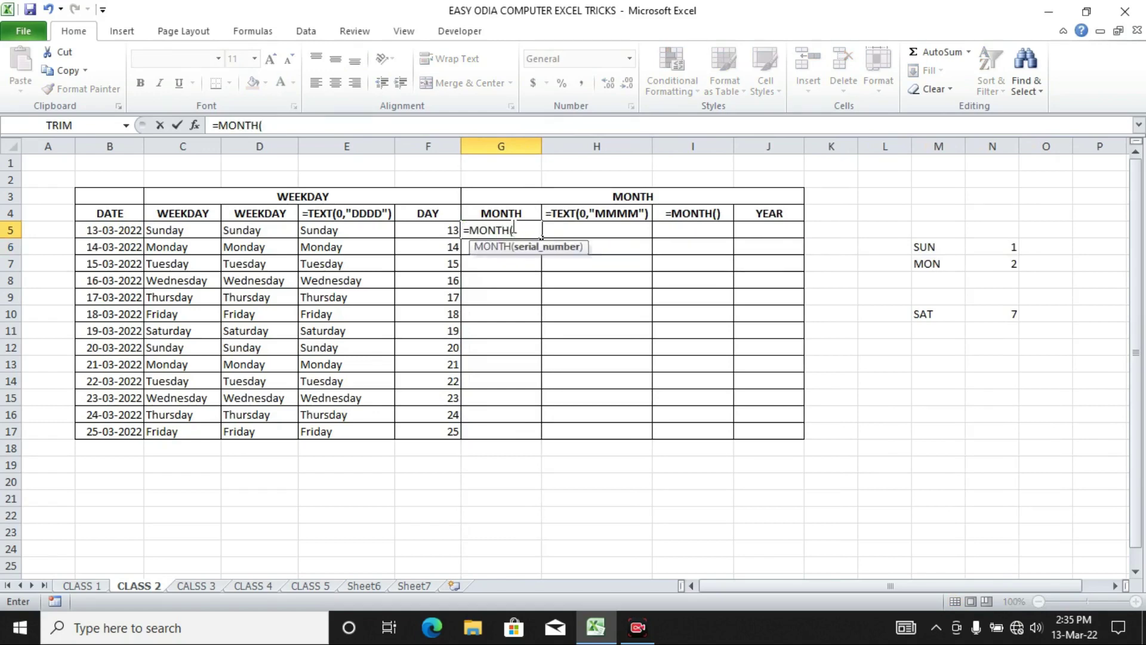
{"action": "left_click", "coordinate": [121, 232]}
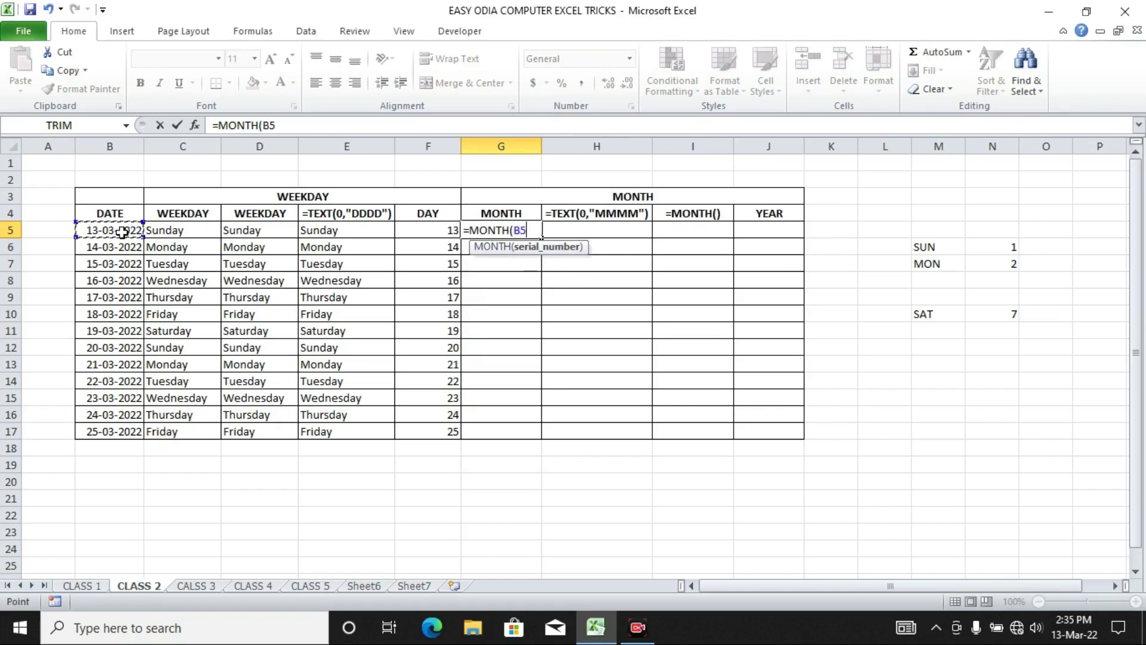
{"action": "type", "text": ")"}
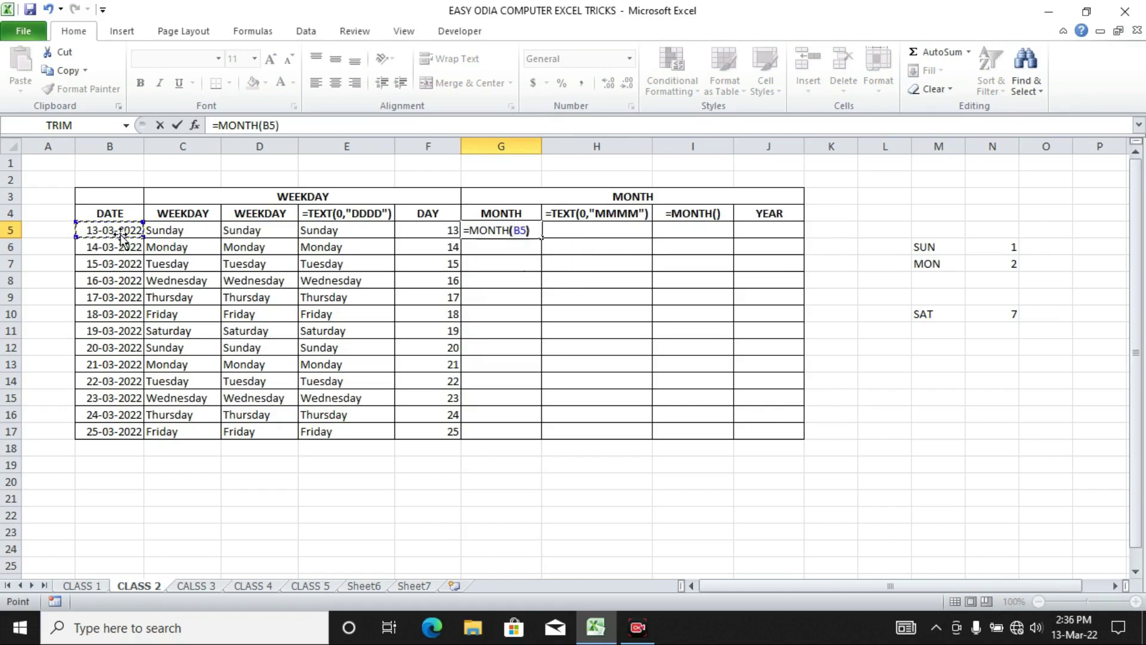
{"action": "key", "text": "Return"}
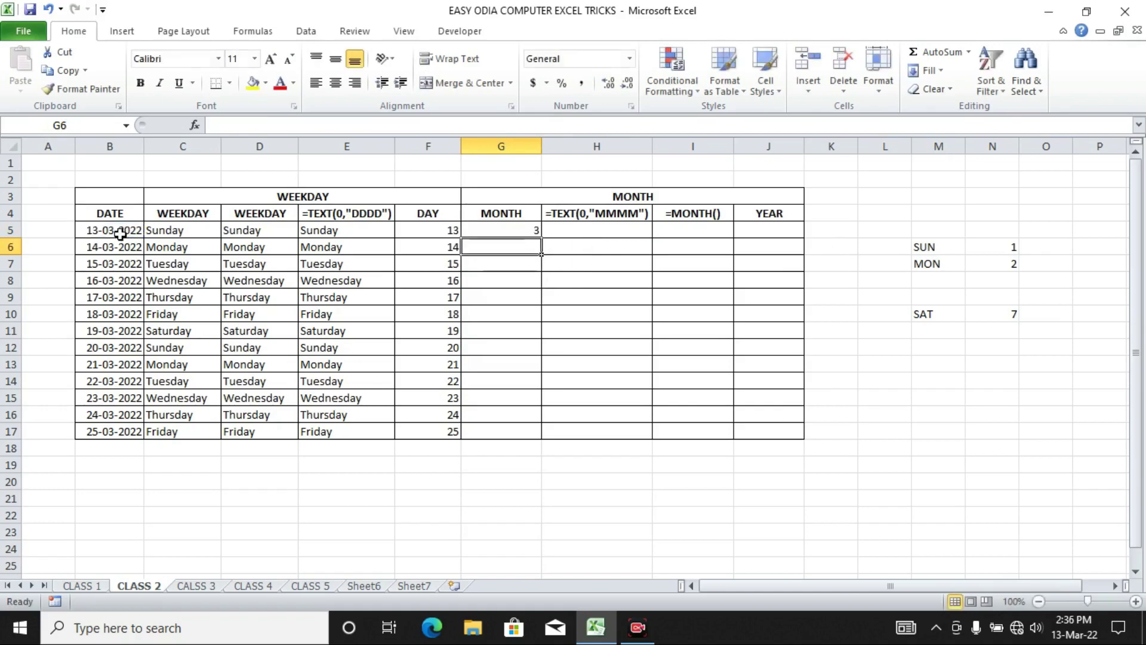
Fill the MONTH formula from G5 down through G17
{"action": "left_click", "coordinate": [509, 231]}
{"action": "double_click", "coordinate": [542, 239]}
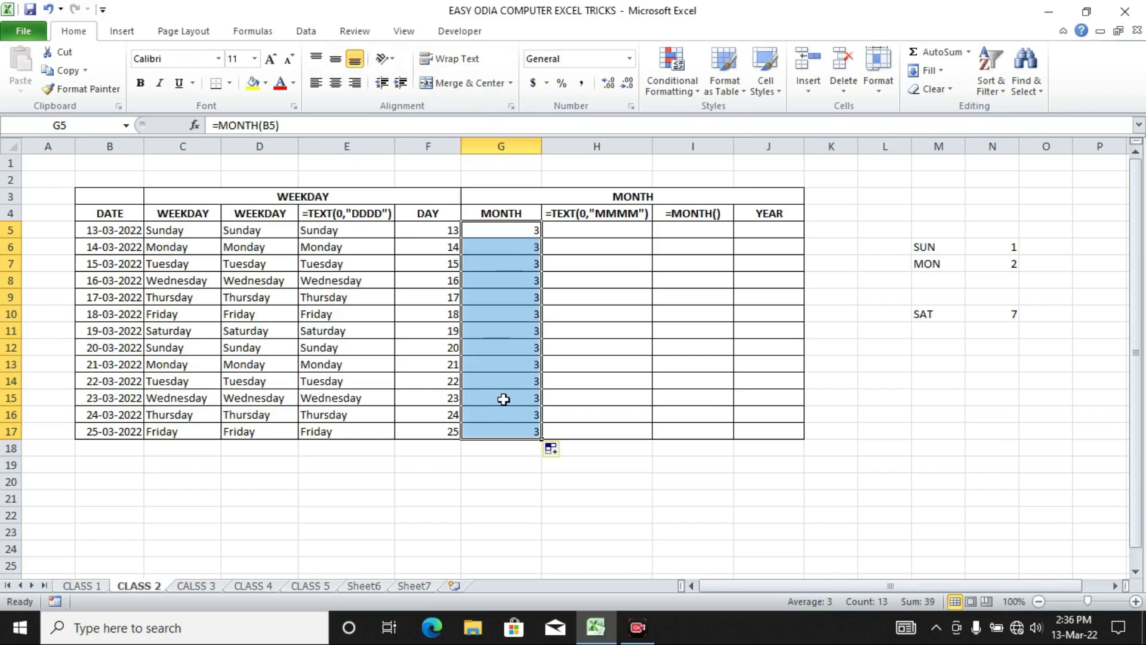
Test the formulas by changing the date in B5 to 13-04-2022, and undo that change
{"action": "left_click", "coordinate": [117, 298]}
{"action": "left_click", "coordinate": [126, 232]}
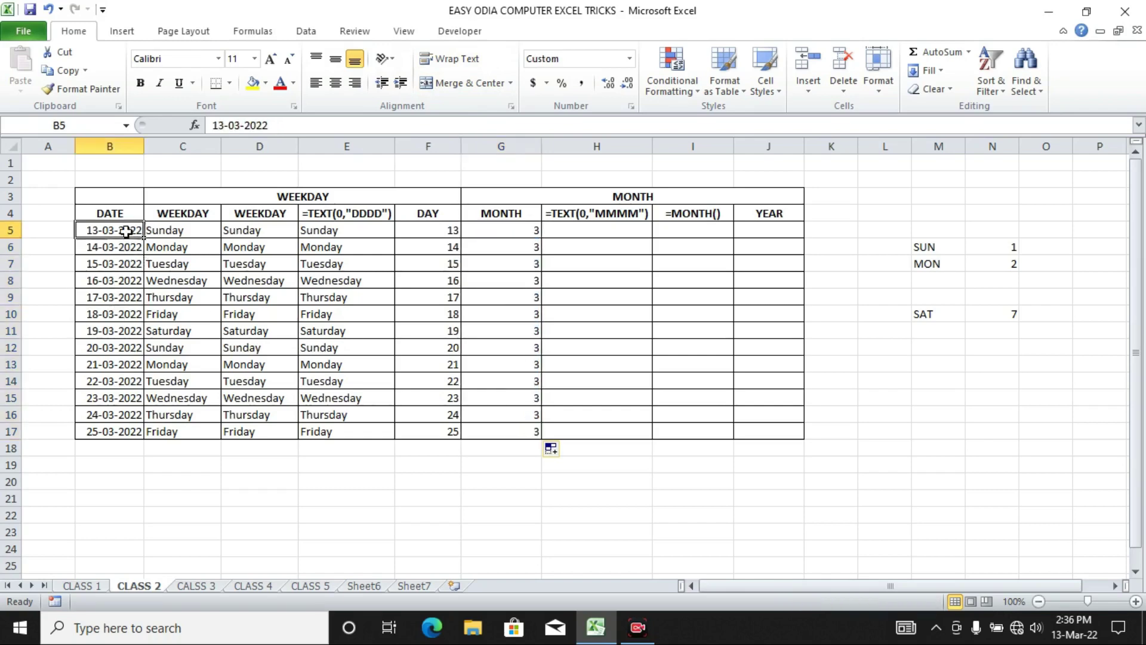
{"action": "left_click", "coordinate": [236, 125]}
{"action": "key", "text": "Delete"}
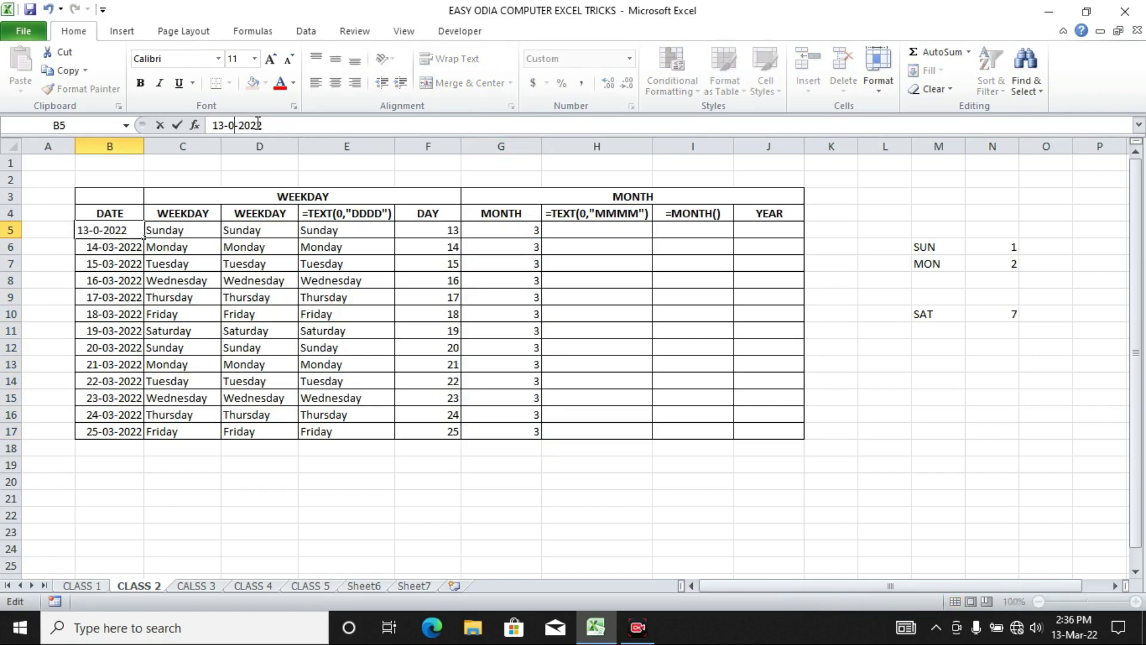
{"action": "type", "text": "4"}
{"action": "key", "text": "Return"}
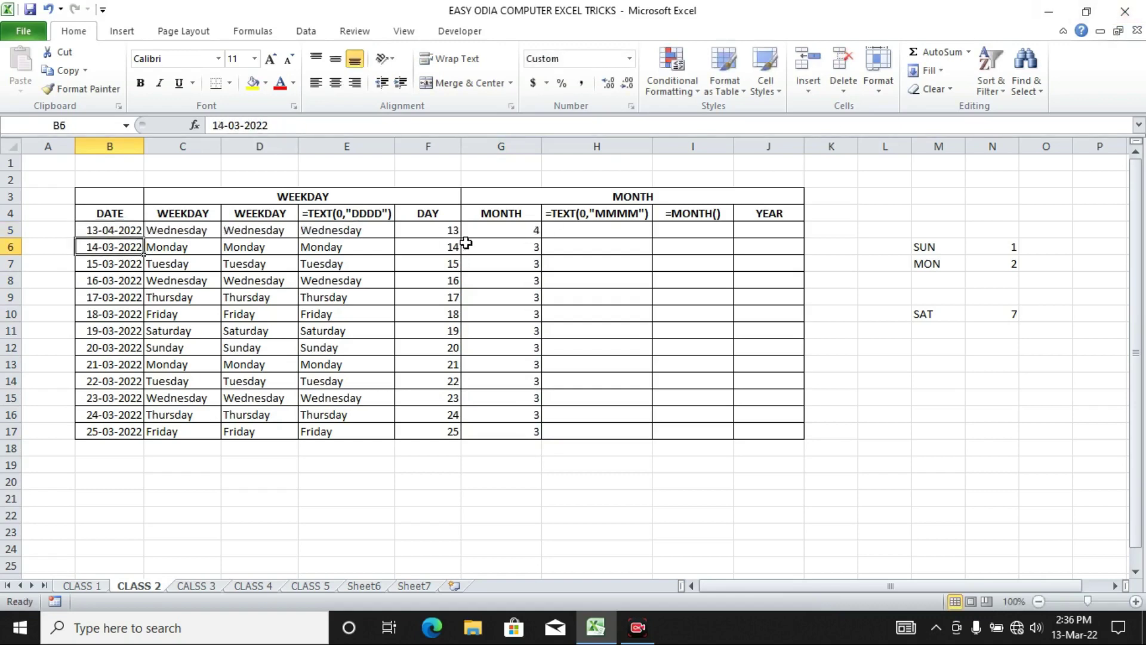
{"action": "left_click", "coordinate": [514, 228]}
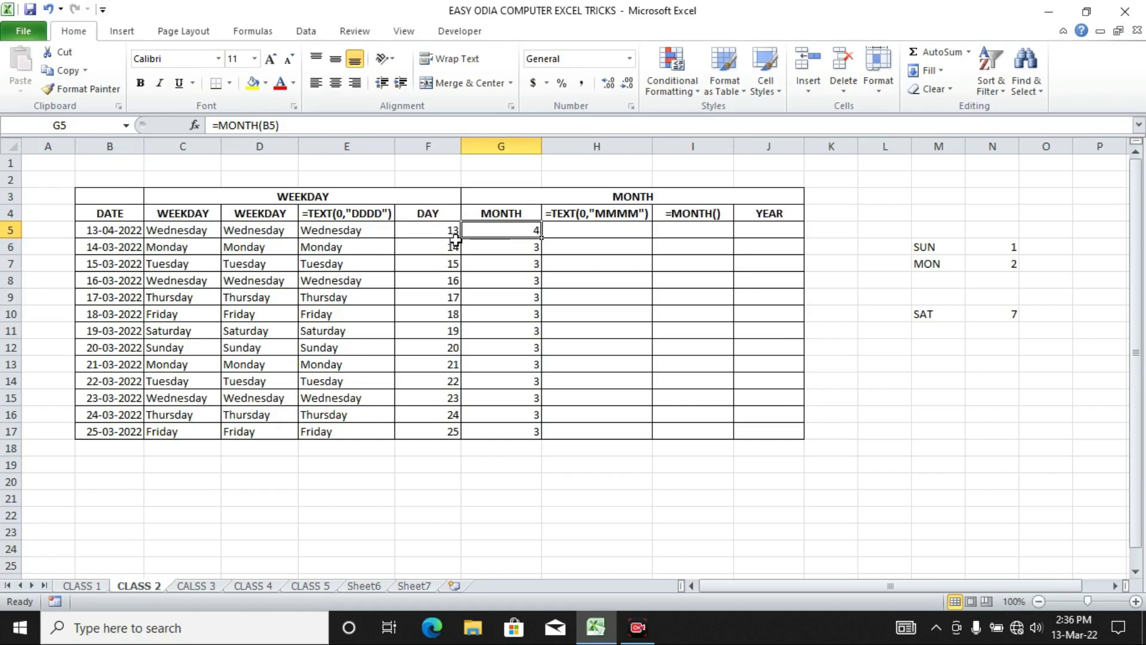
{"action": "left_click", "coordinate": [134, 232]}
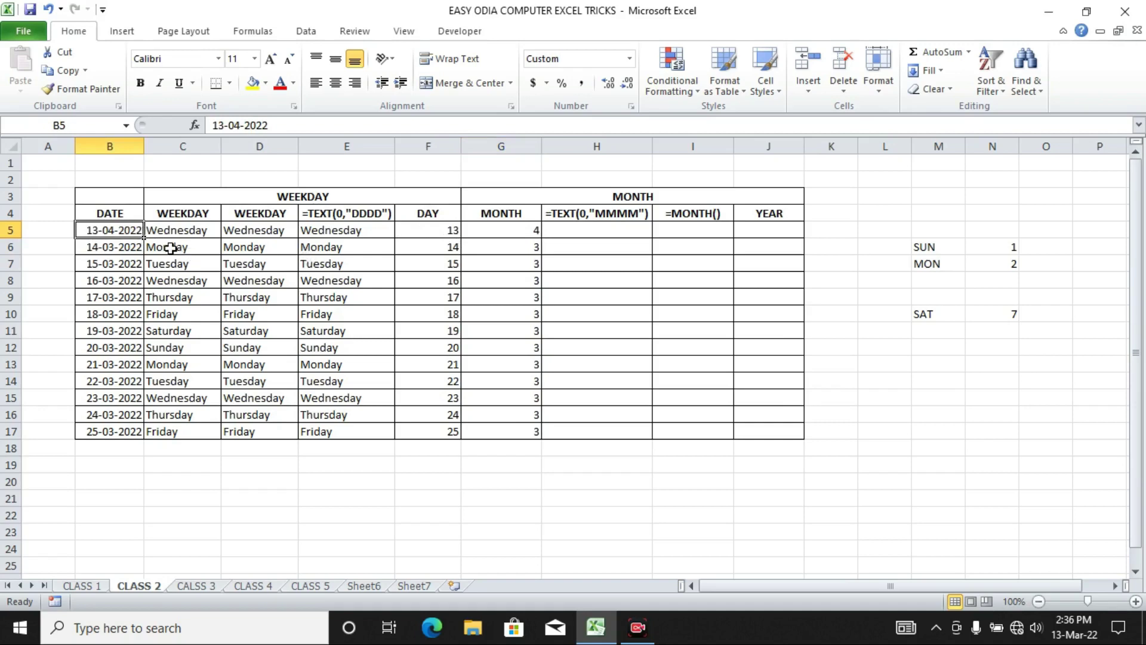
{"action": "key", "text": "Right"}
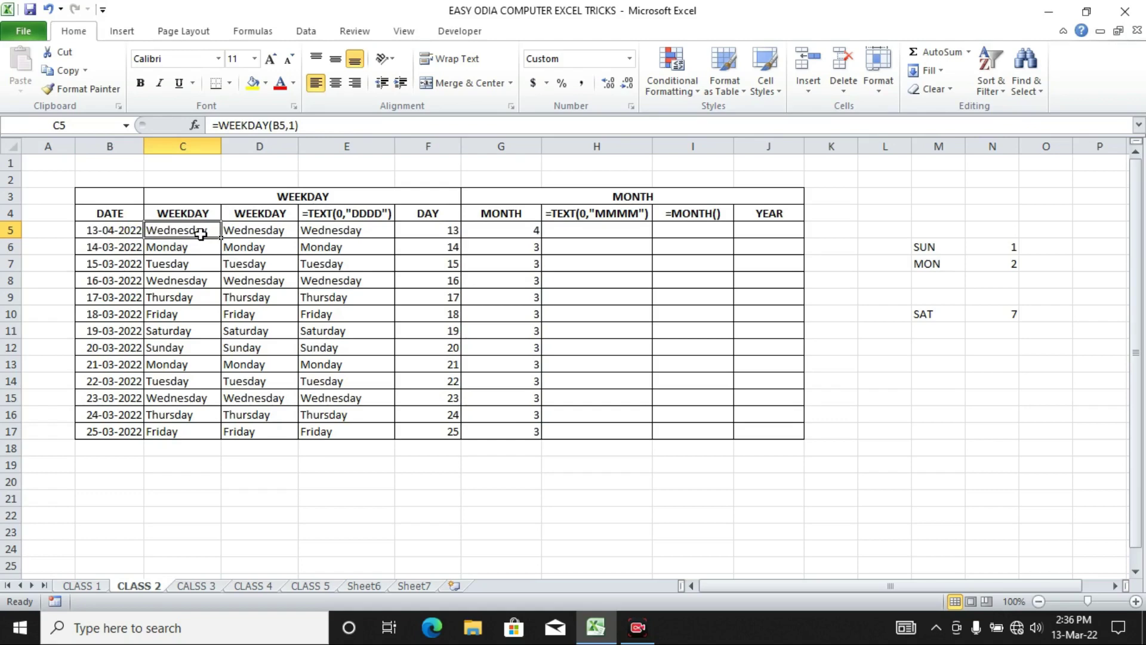
{"action": "key", "text": "ctrl+z"}
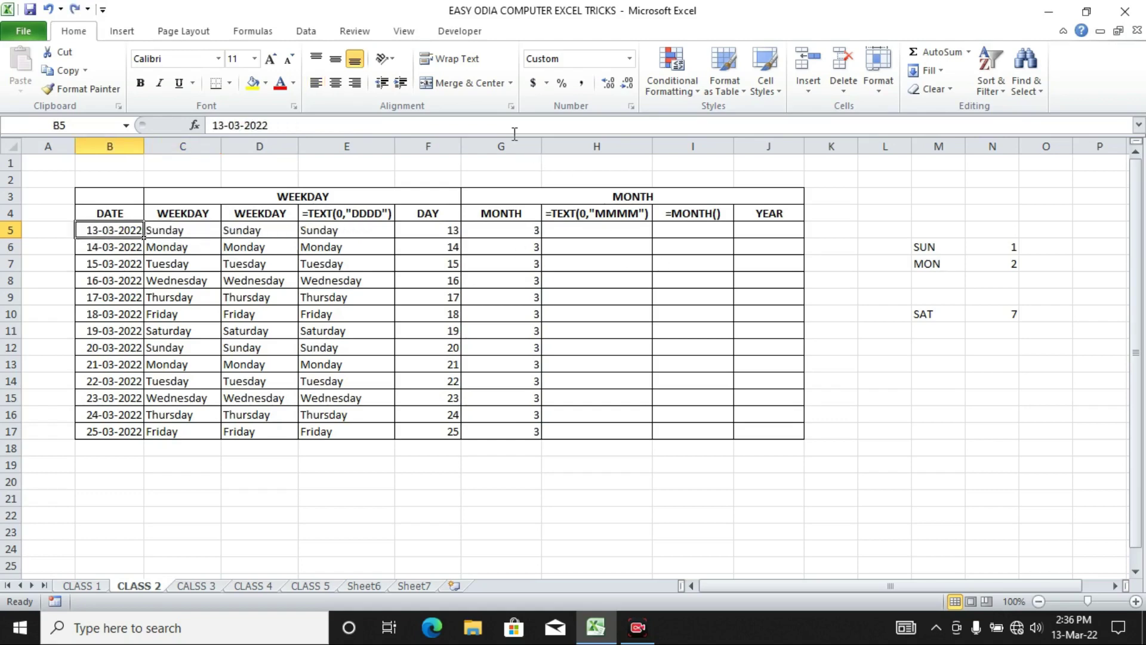
Insert a new column before the =TEXT(0,"MMMM") column and enter the heading MONTH in H4
{"action": "left_click", "coordinate": [562, 143]}
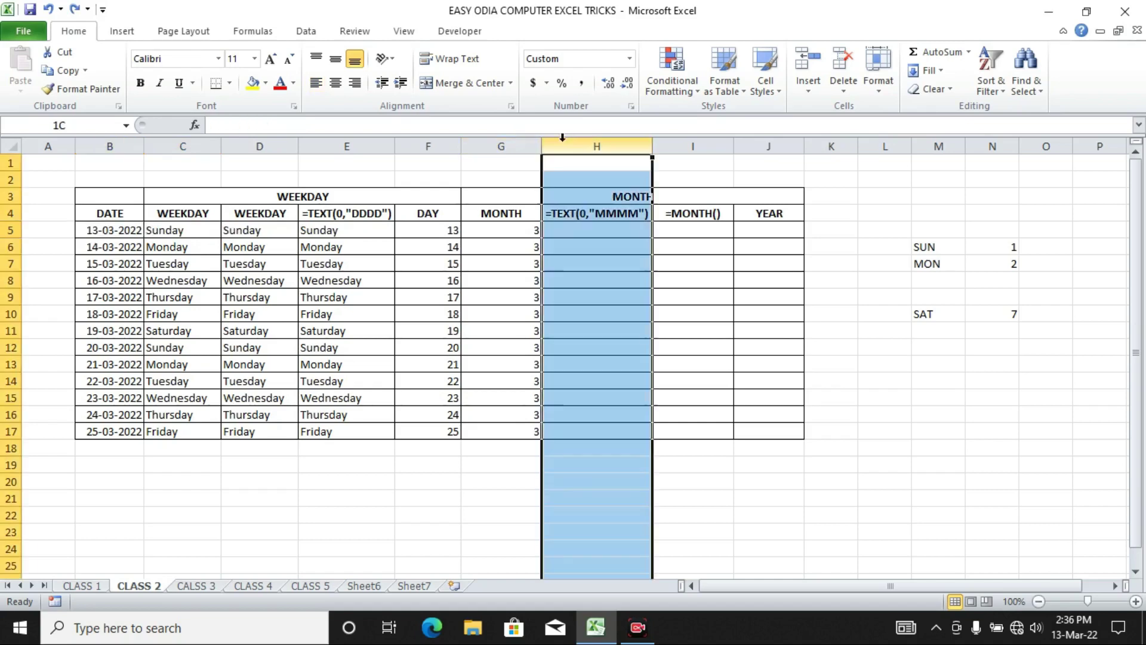
{"action": "key", "text": "ctrl+shift+plus"}
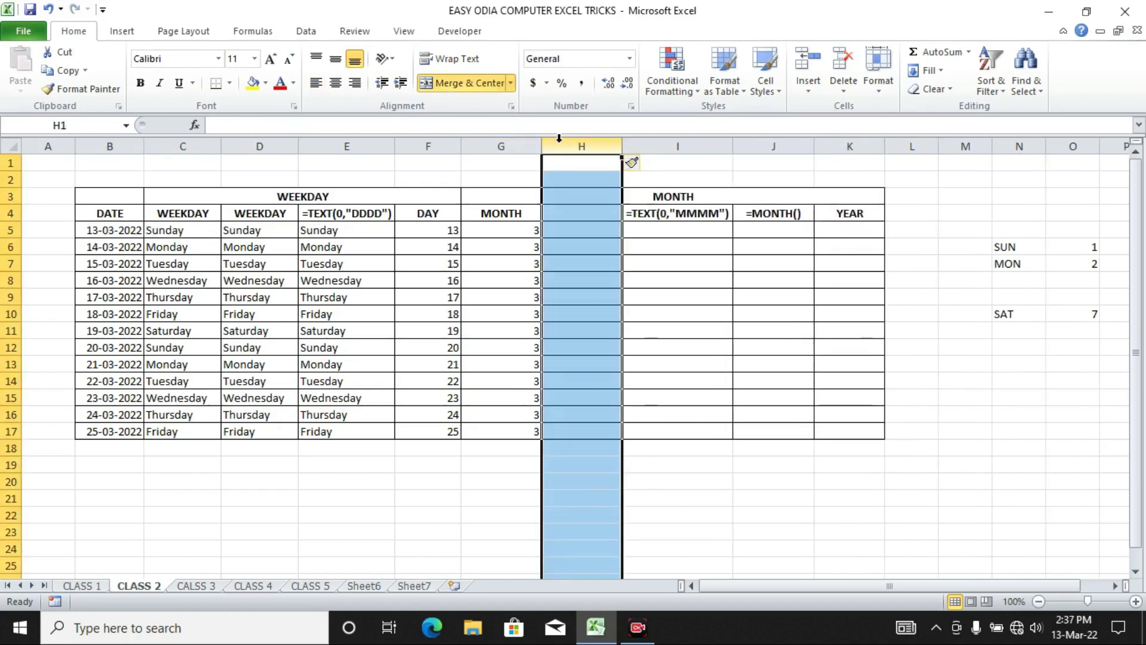
{"action": "left_click", "coordinate": [583, 214]}
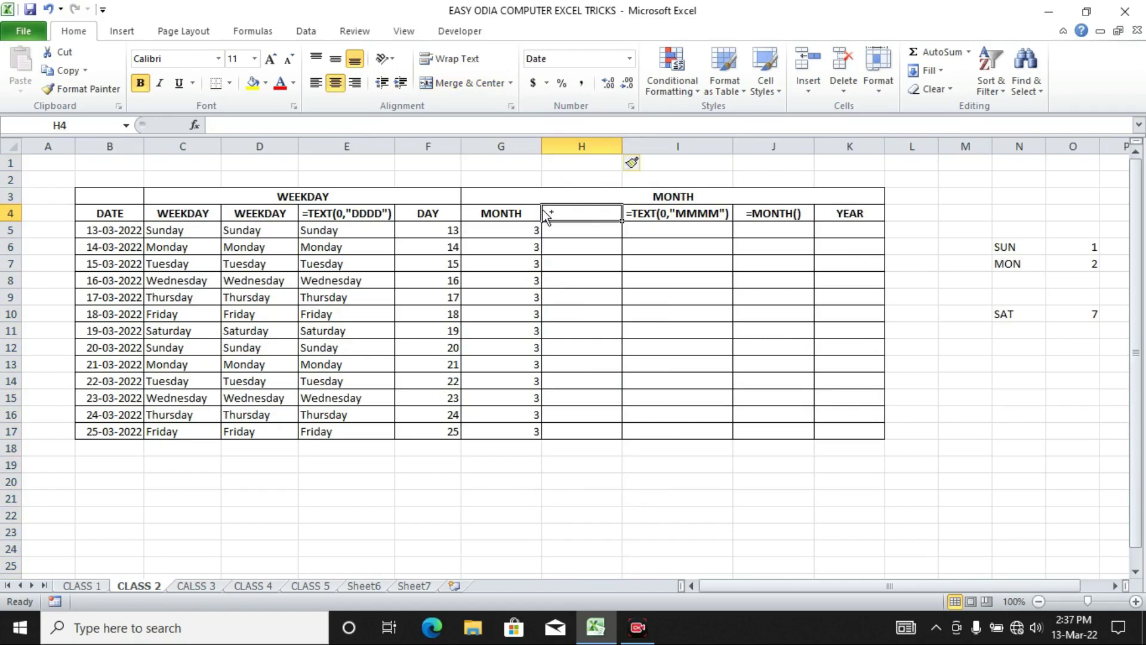
{"action": "type", "text": "MONTH"}
{"action": "key", "text": "Return"}
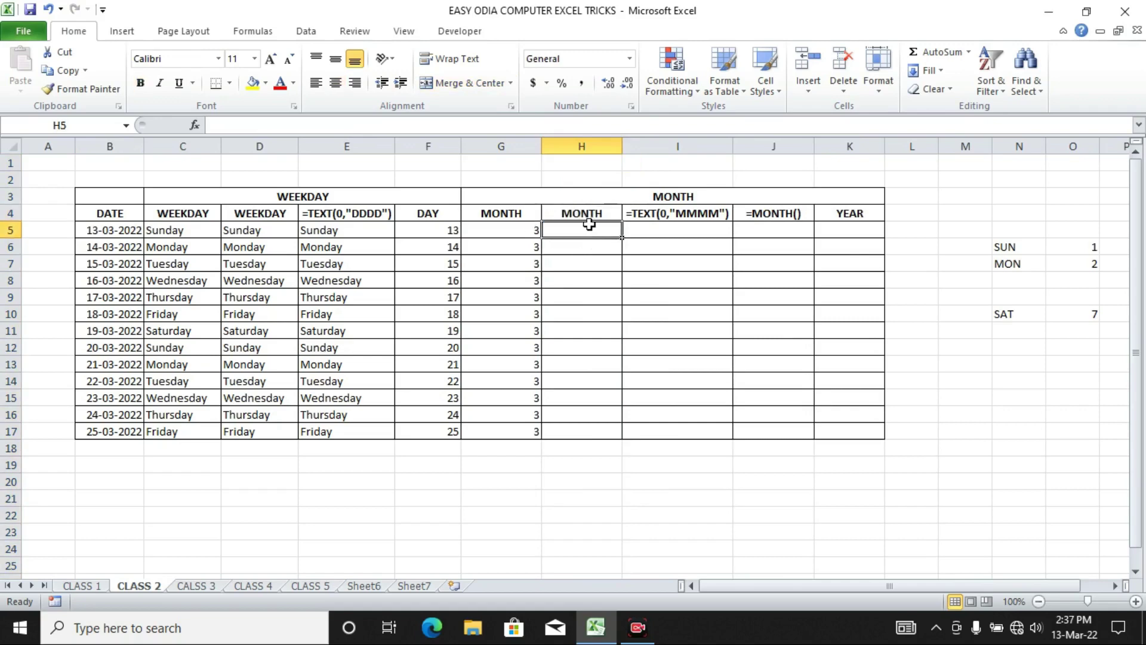
Enter the formula =B5 in H5 and fill it down through H17
{"action": "type", "text": "="}
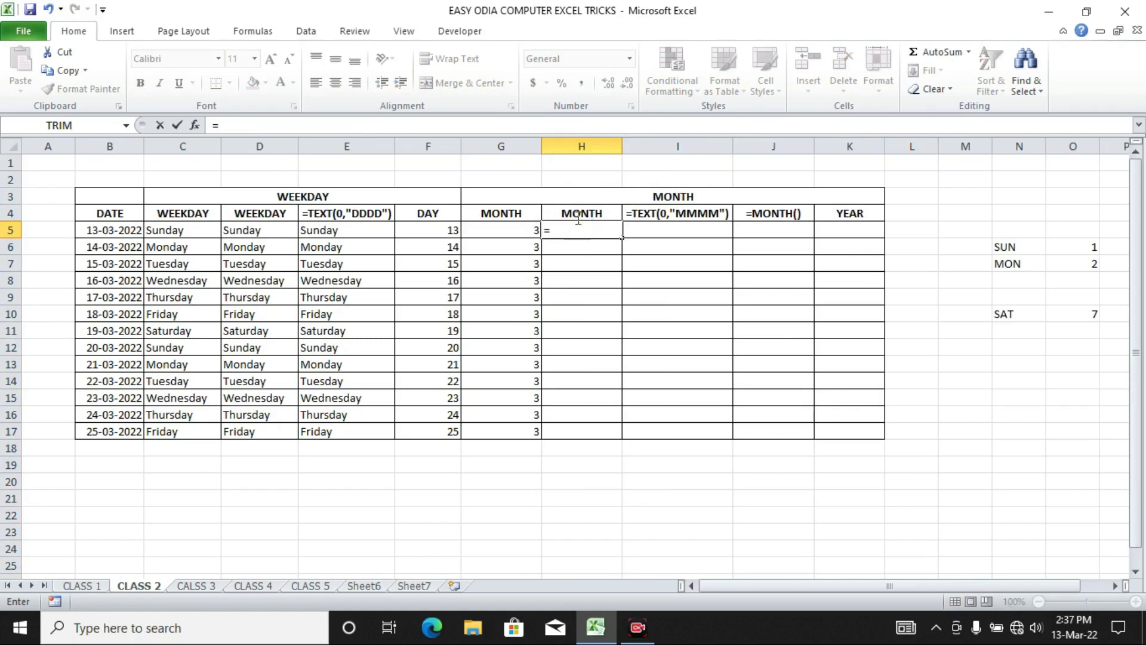
{"action": "left_click", "coordinate": [137, 229]}
{"action": "key", "text": "Return"}
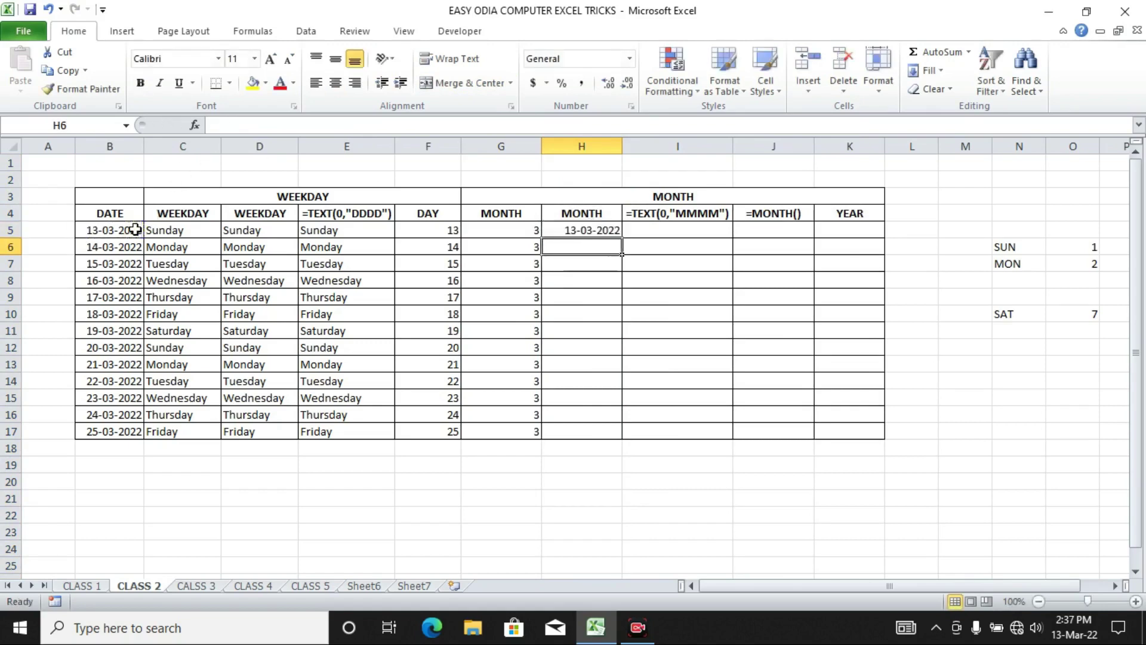
{"action": "left_click", "coordinate": [595, 231]}
{"action": "left_click_drag", "start_coordinate": [595, 231], "coordinate": [587, 431]}
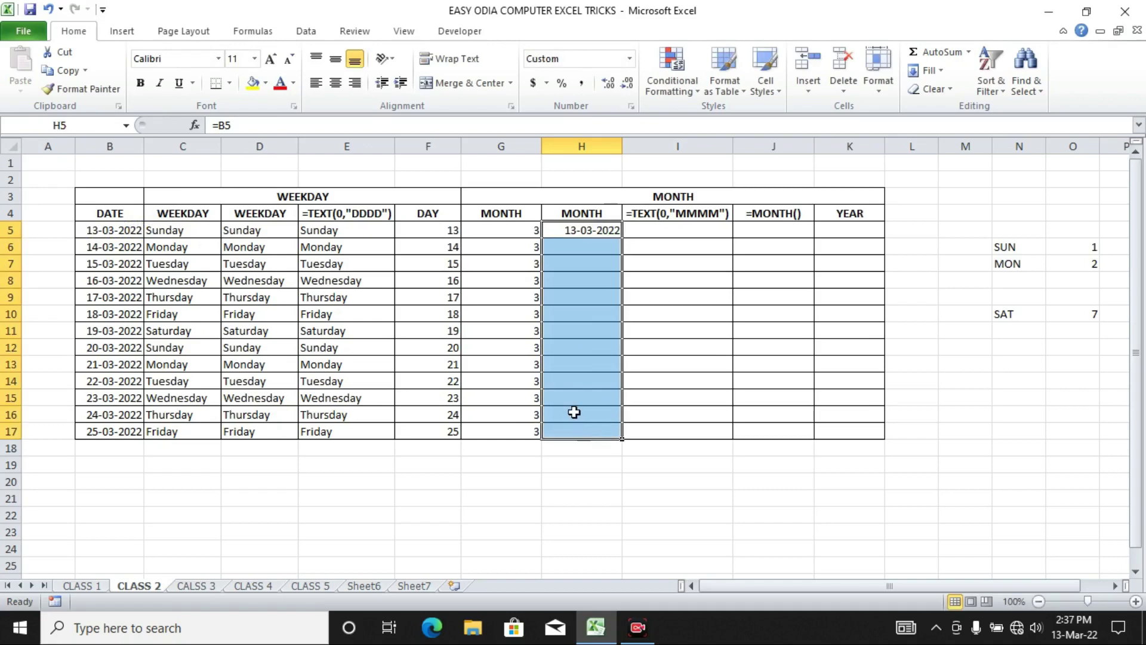
{"action": "key", "text": "ctrl+d"}
Apply the custom number format MM to H5:H17 to show the dates as two-digit months
{"action": "key", "text": "ctrl+1"}
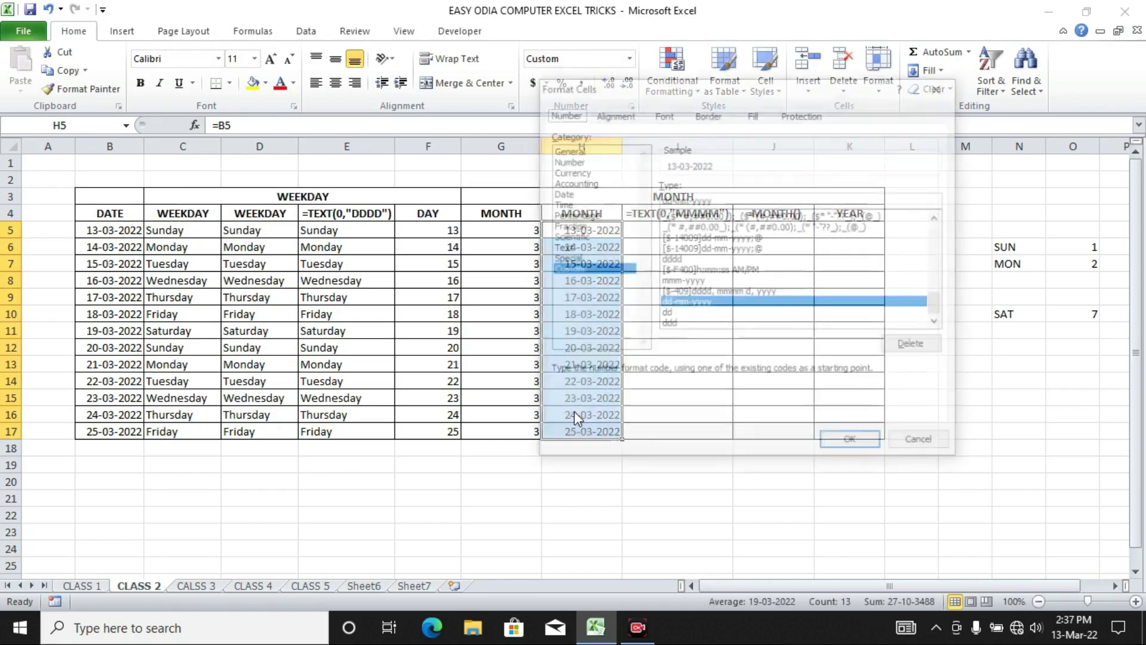
{"action": "left_click_drag", "start_coordinate": [721, 203], "coordinate": [635, 206]}
{"action": "type", "text": "MM"}
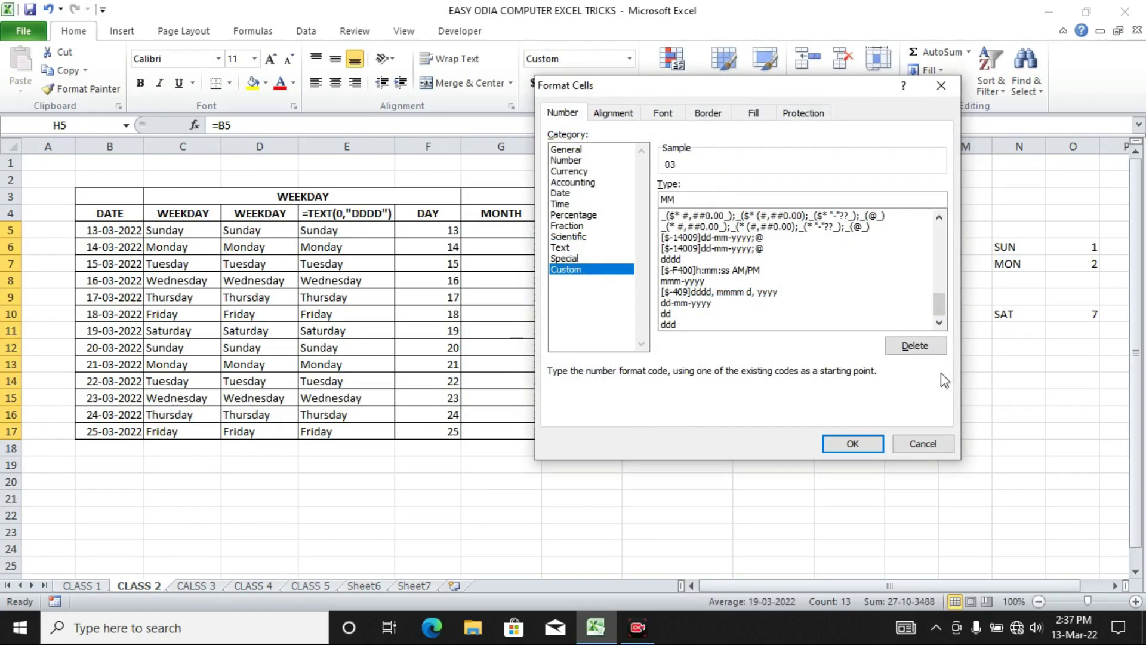
{"action": "left_click", "coordinate": [854, 444]}
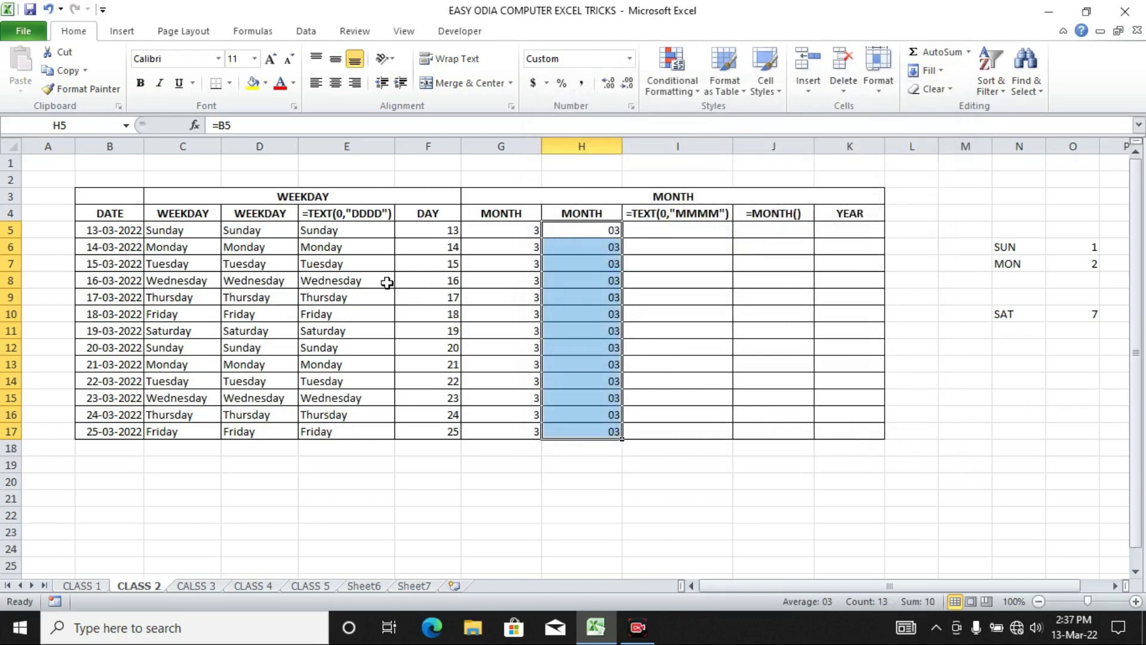
Set the custom number format of H5:H17 to mmm to show abbreviated month names
{"action": "key", "text": "ctrl+1"}
{"action": "left_click", "coordinate": [688, 199]}
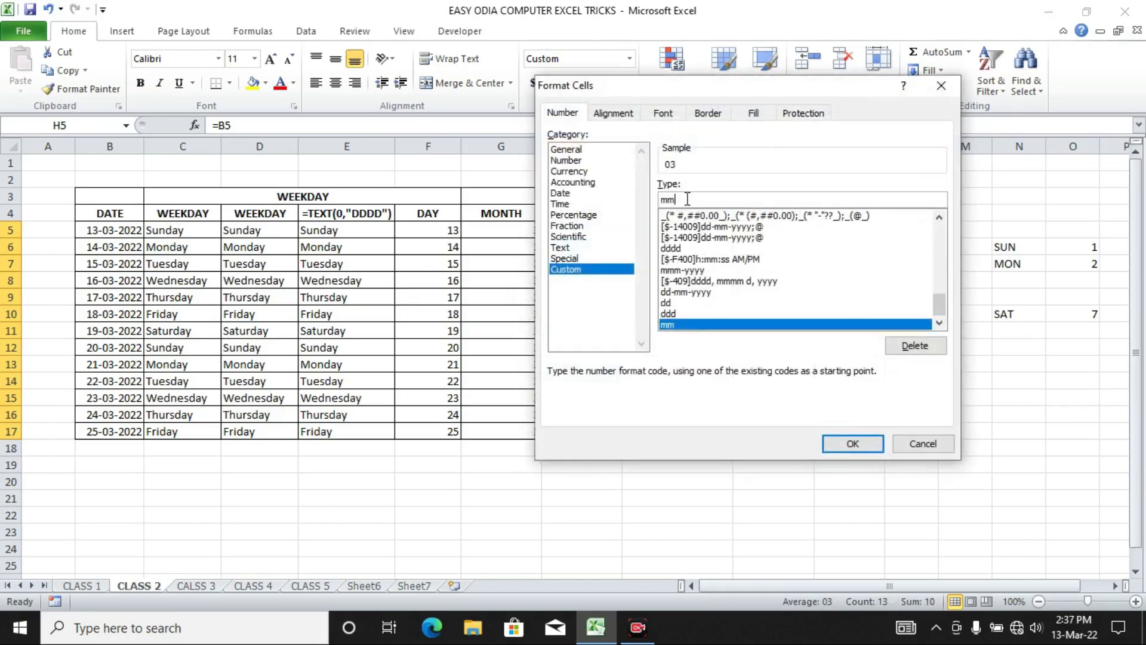
{"action": "type", "text": "m"}
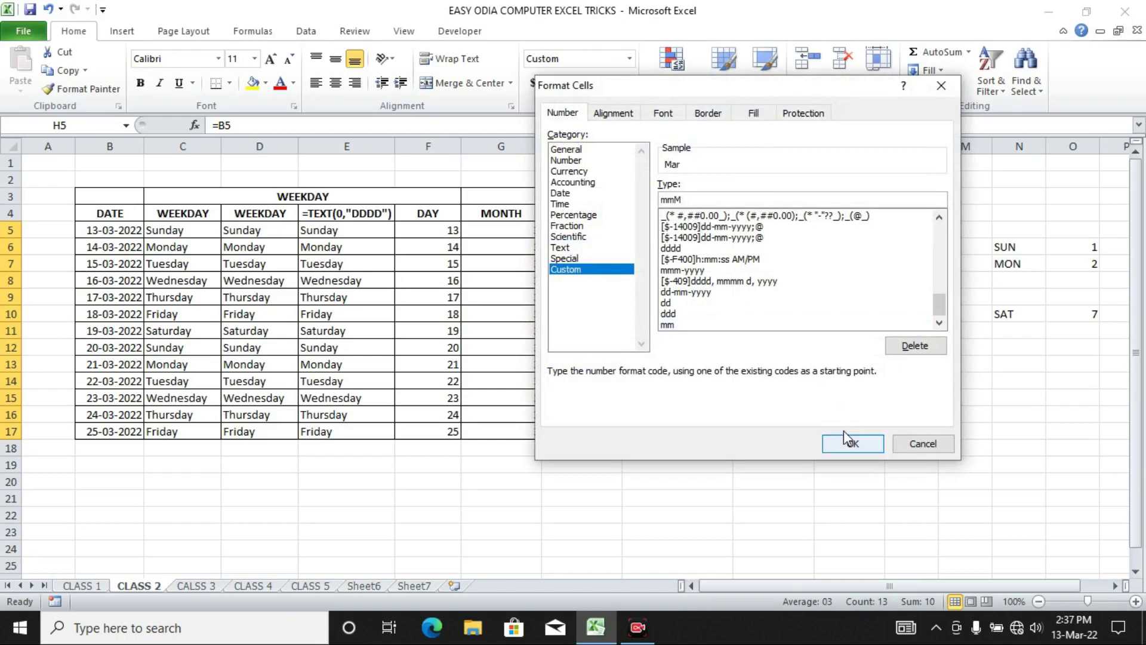
{"action": "left_click", "coordinate": [853, 443]}
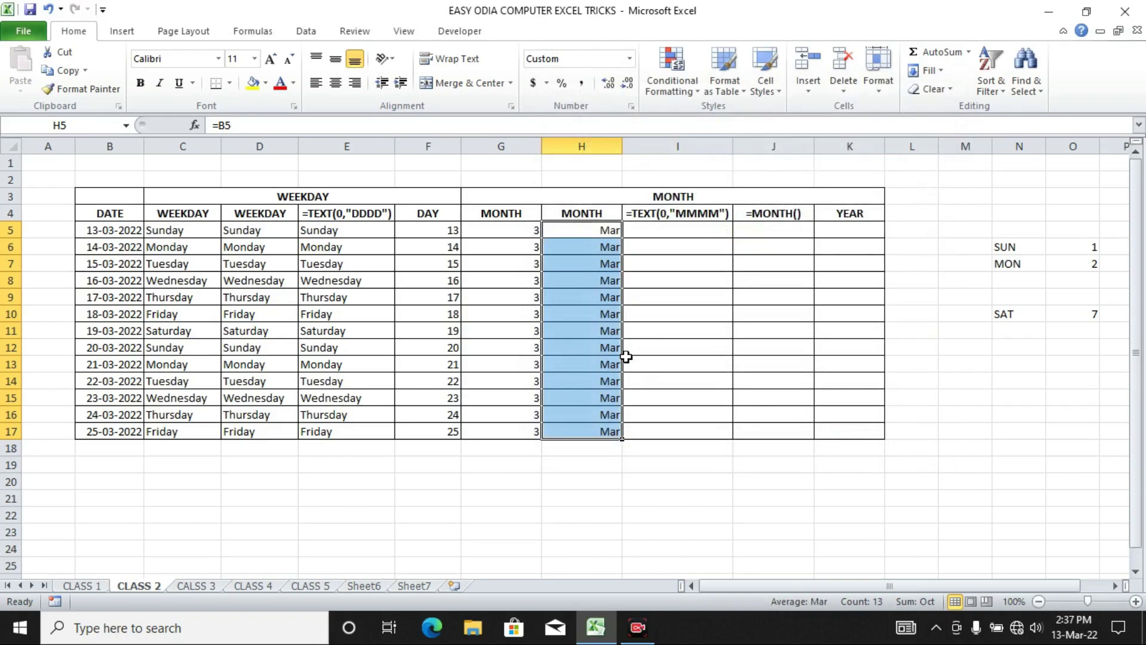
Set the custom number format of H5:H17 to mmmm to show full month names
{"action": "key", "text": "ctrl+1"}
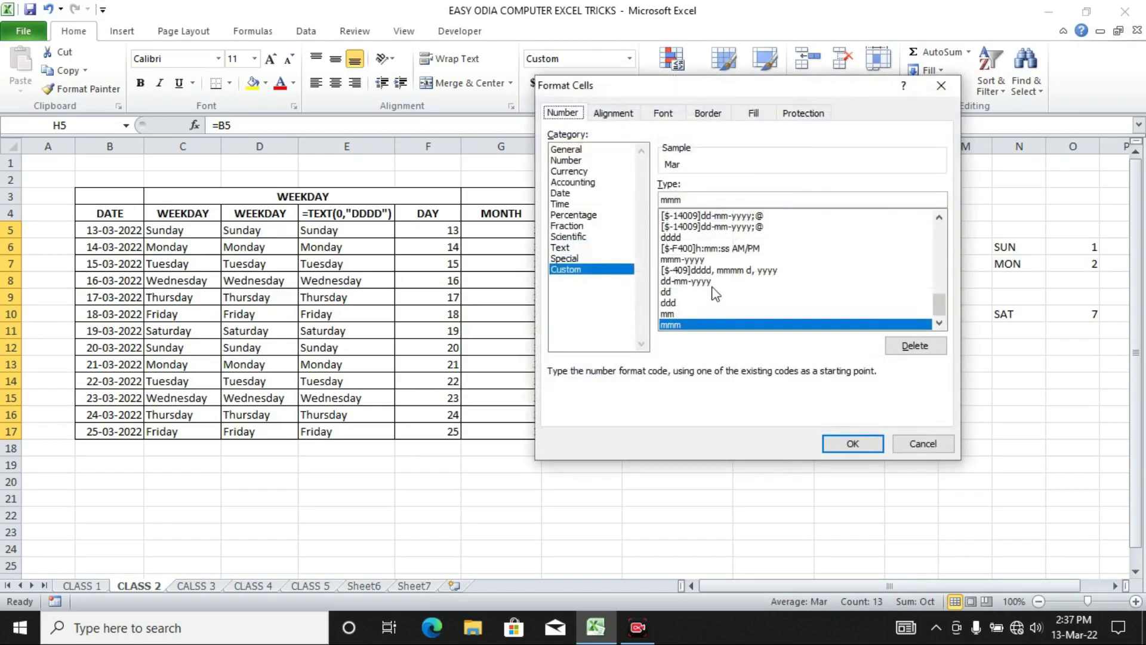
{"action": "left_click", "coordinate": [689, 197]}
{"action": "type", "text": "m"}
{"action": "left_click", "coordinate": [852, 443]}
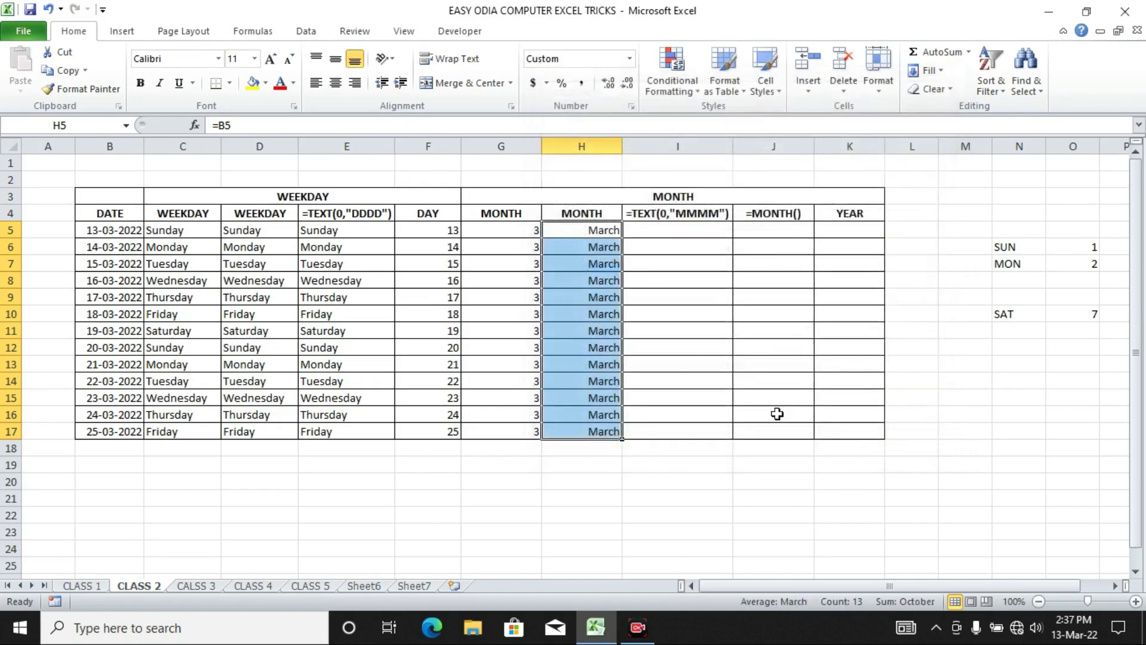
{"action": "left_click", "coordinate": [591, 478]}
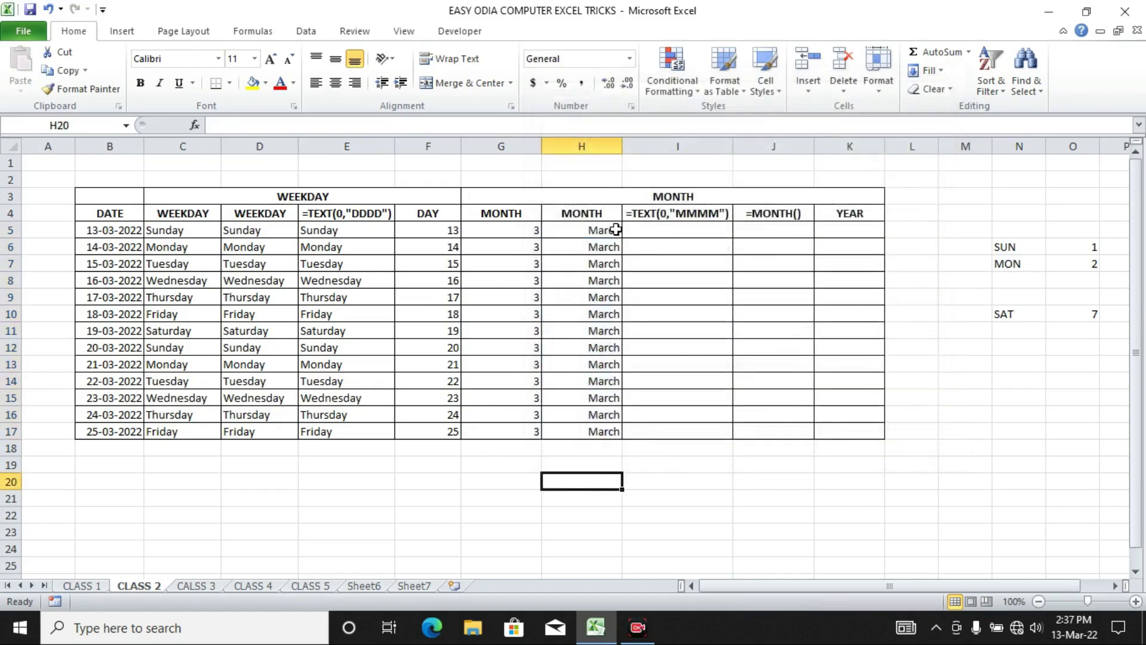
Change the date in B11 to 19-04-2022
{"action": "left_click", "coordinate": [115, 330]}
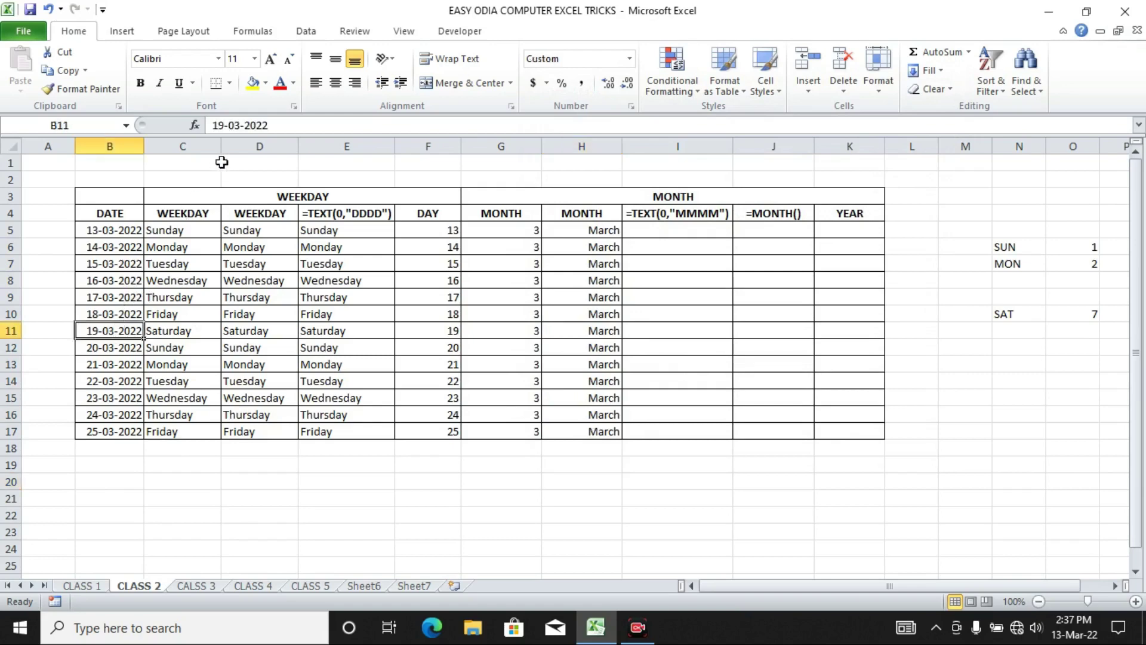
{"action": "left_click", "coordinate": [241, 125]}
{"action": "left_click", "coordinate": [242, 124]}
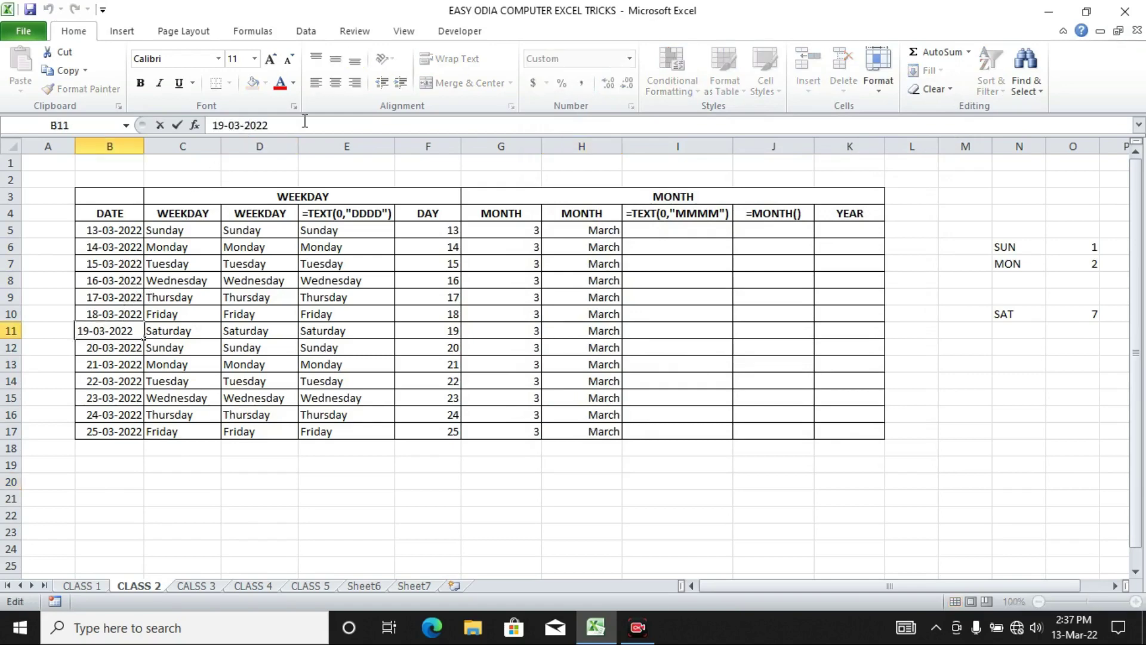
{"action": "key", "text": "BackSpace"}
{"action": "type", "text": "4"}
{"action": "key", "text": "Return"}
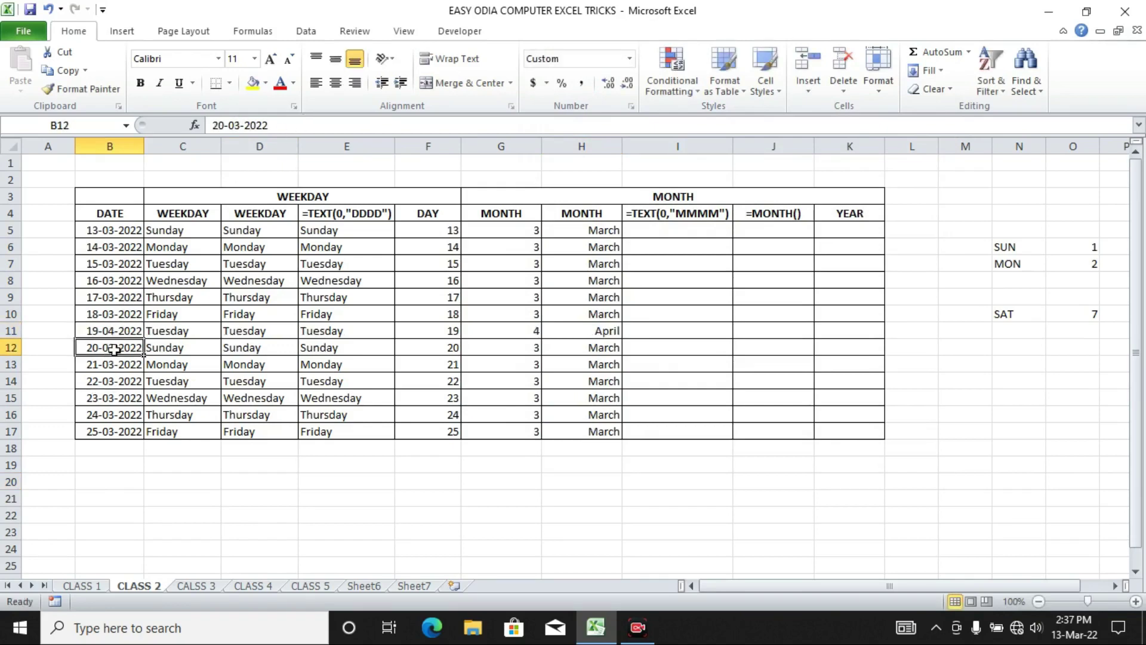
Change the date in B12 to 20-05-2022
{"action": "left_click", "coordinate": [240, 125]}
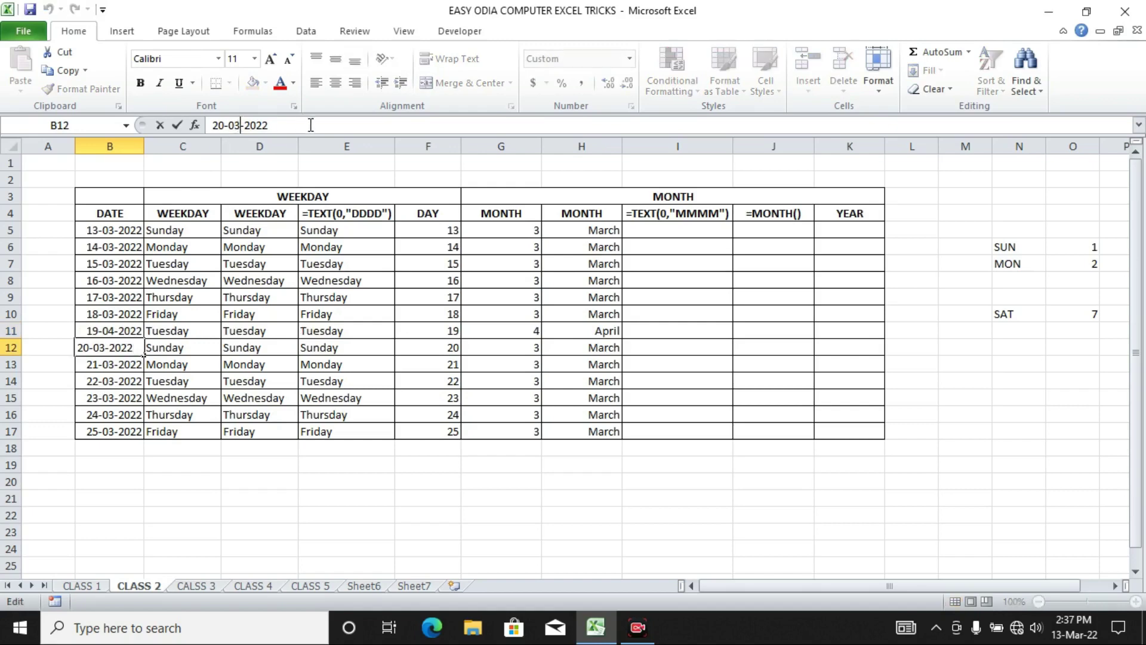
{"action": "key", "text": "BackSpace"}
{"action": "type", "text": "5"}
{"action": "key", "text": "Return"}
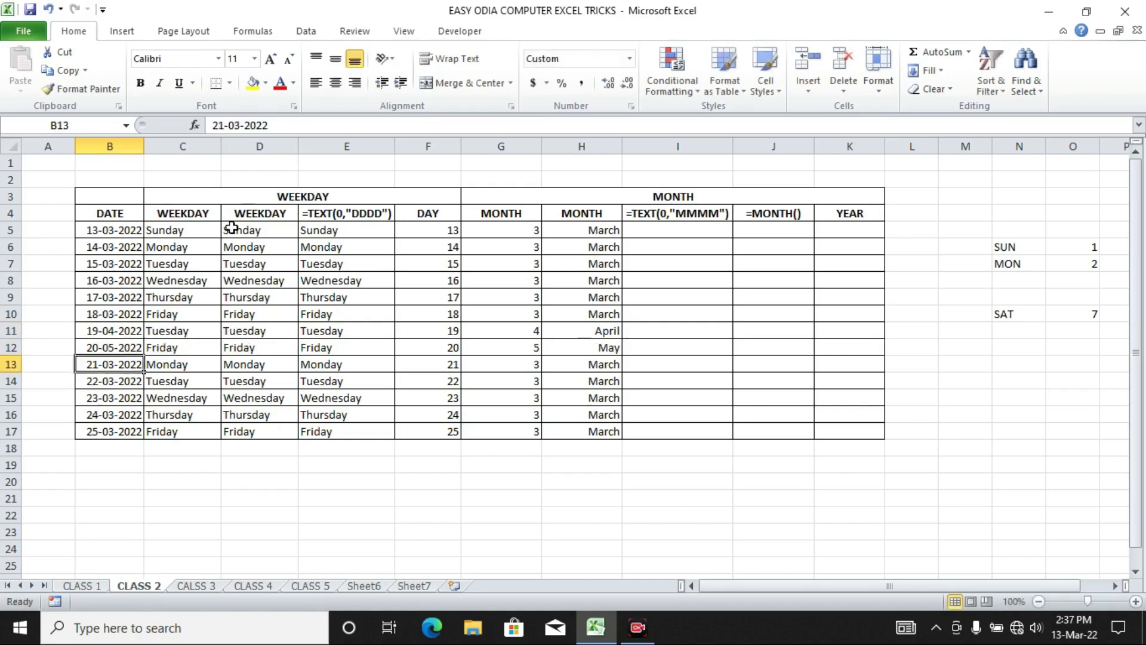
Extend the date series from B11:B12 down through B17
{"action": "left_click", "coordinate": [131, 331]}
{"action": "left_click_drag", "start_coordinate": [131, 330], "coordinate": [143, 440]}
{"action": "left_click", "coordinate": [179, 481]}
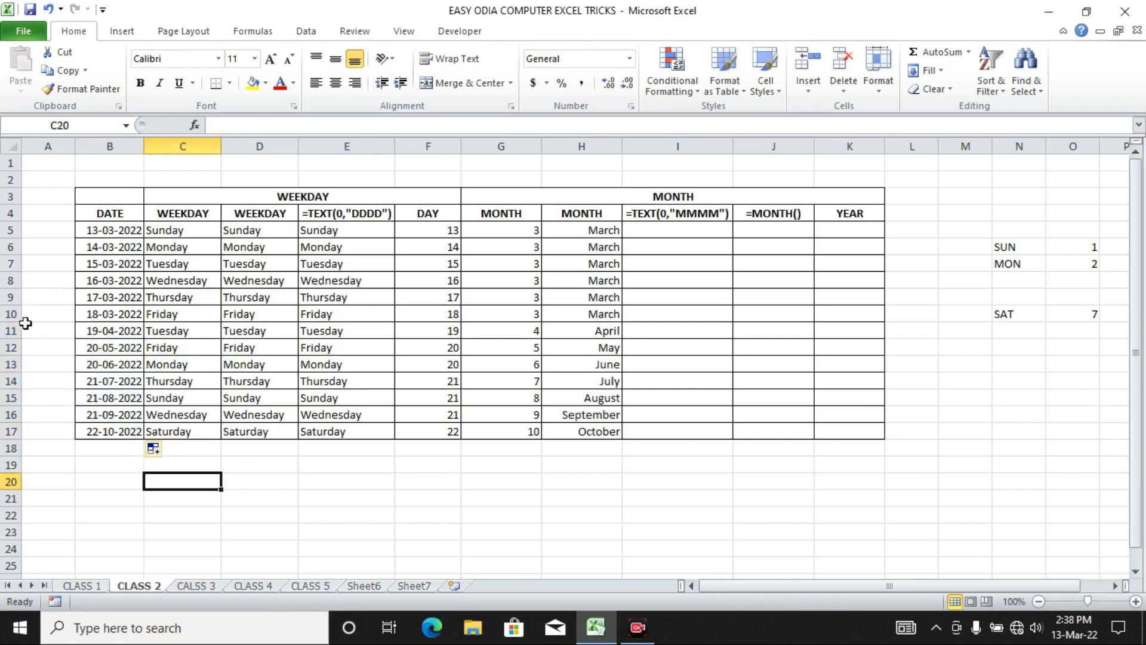
Compare the changed dates in rows 11 to 17 with their month numbers and month names in columns G and H
{"action": "left_click", "coordinate": [7, 330]}
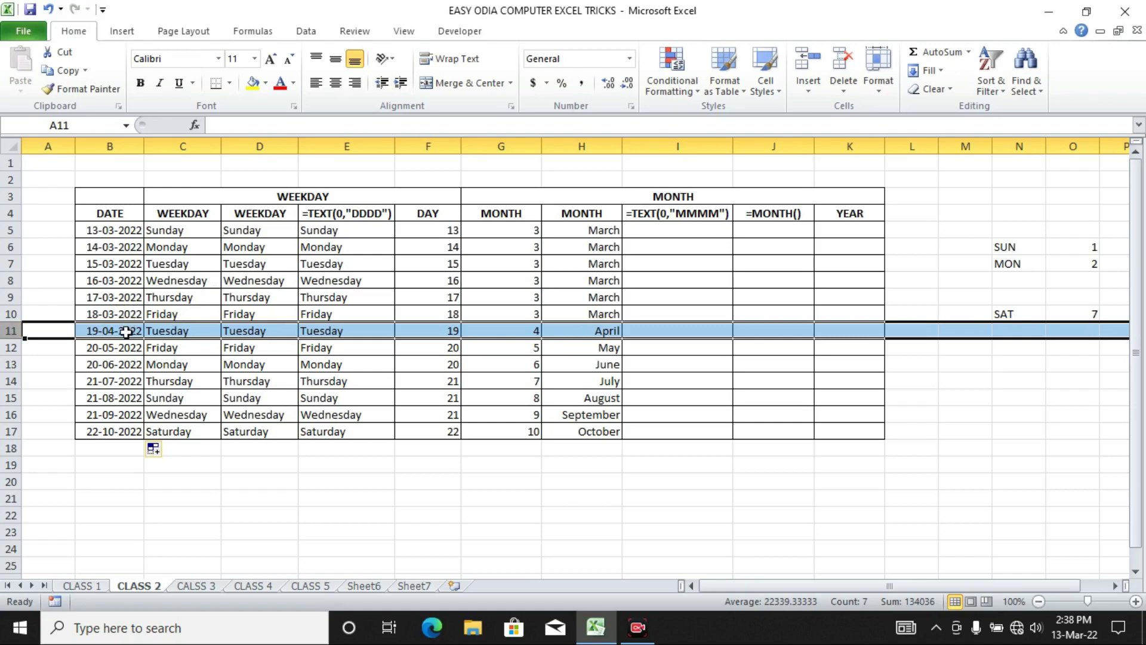
{"action": "left_click", "coordinate": [104, 349]}
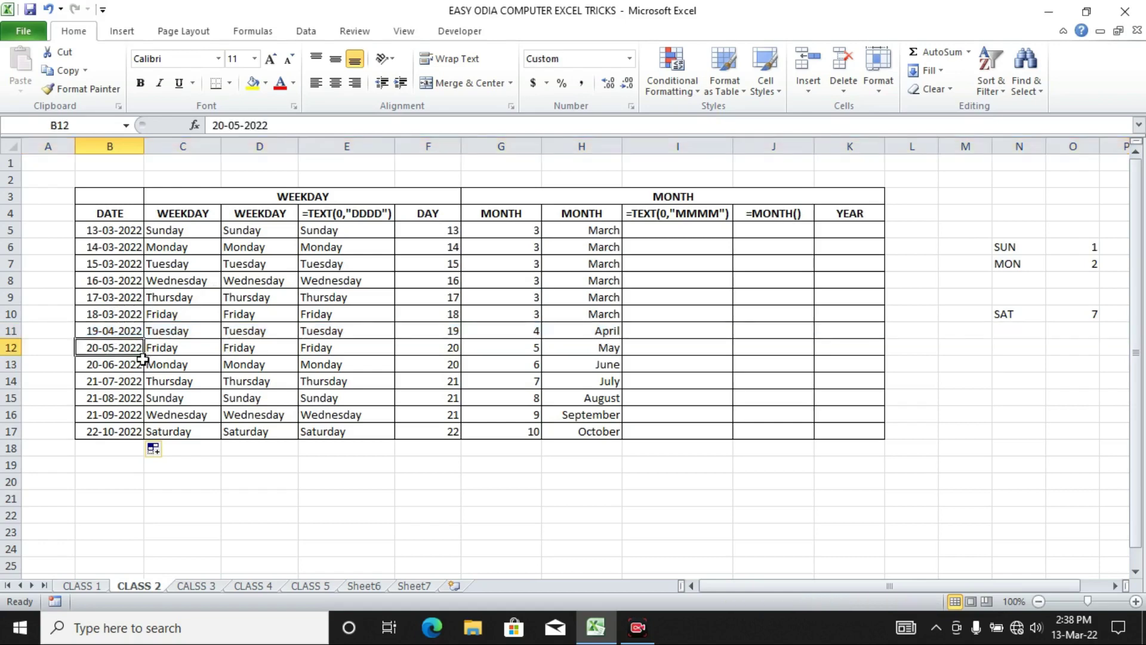
{"action": "left_click", "coordinate": [116, 370]}
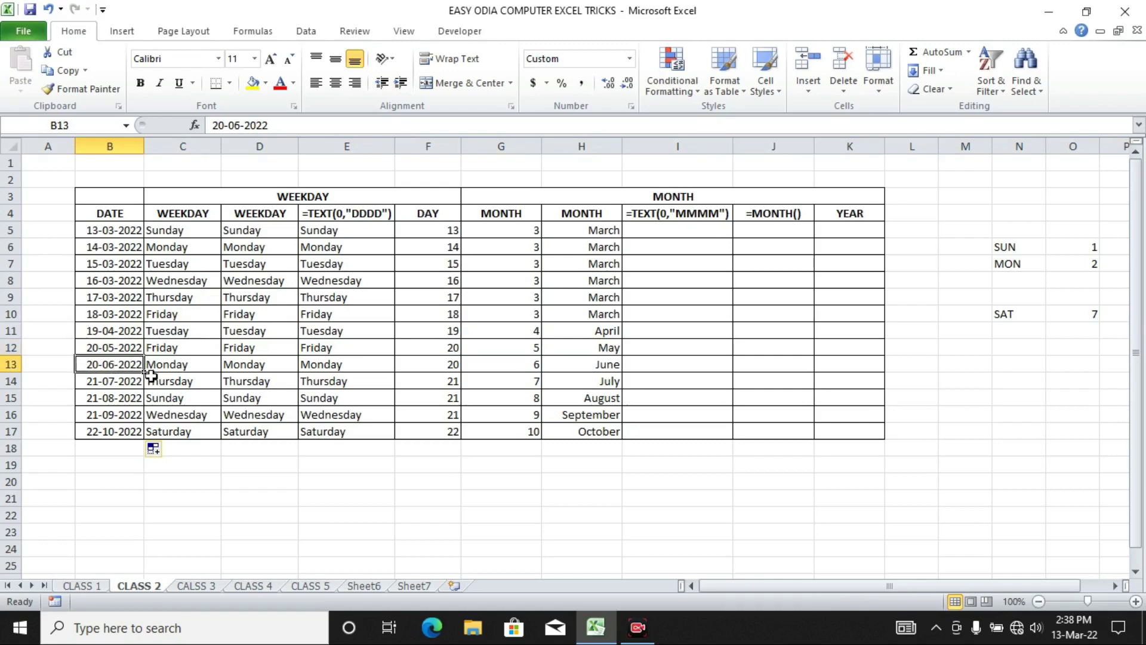
{"action": "left_click", "coordinate": [116, 384]}
{"action": "left_click", "coordinate": [120, 399]}
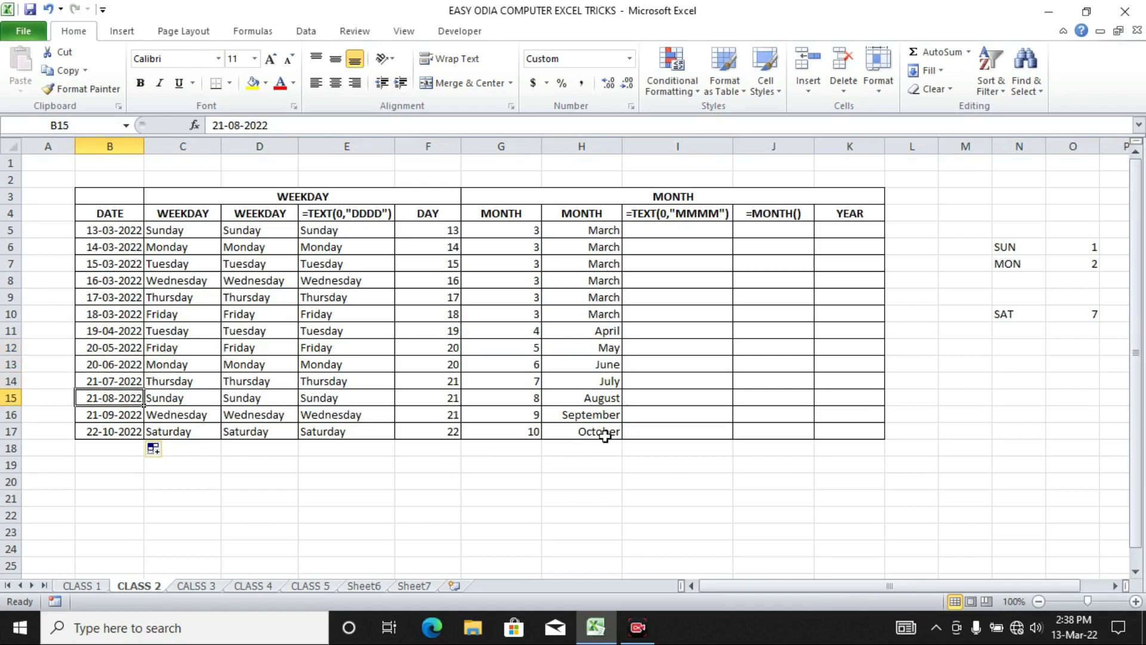
{"action": "left_click", "coordinate": [606, 436]}
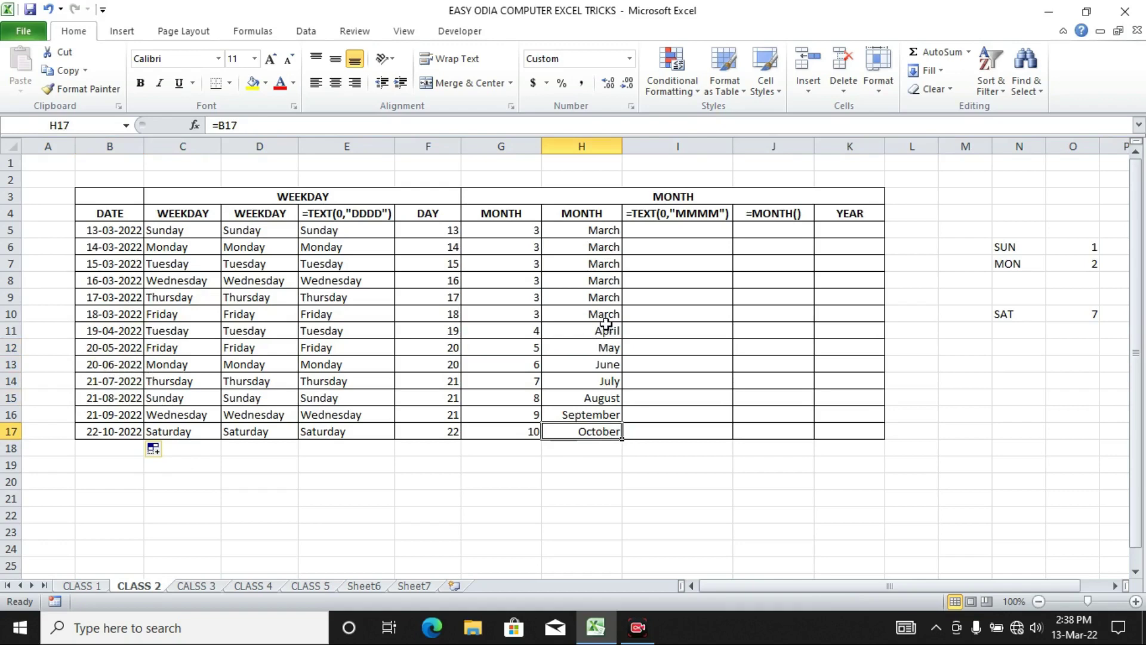
{"action": "left_click_drag", "start_coordinate": [604, 330], "coordinate": [597, 432]}
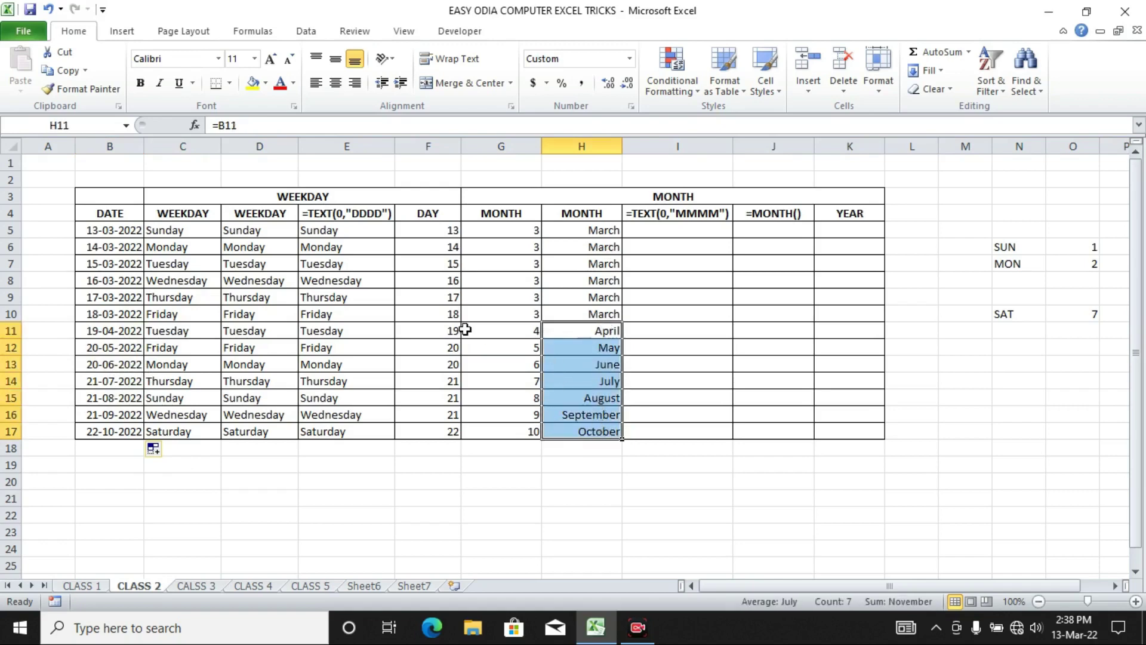
{"action": "left_click_drag", "start_coordinate": [501, 328], "coordinate": [580, 431]}
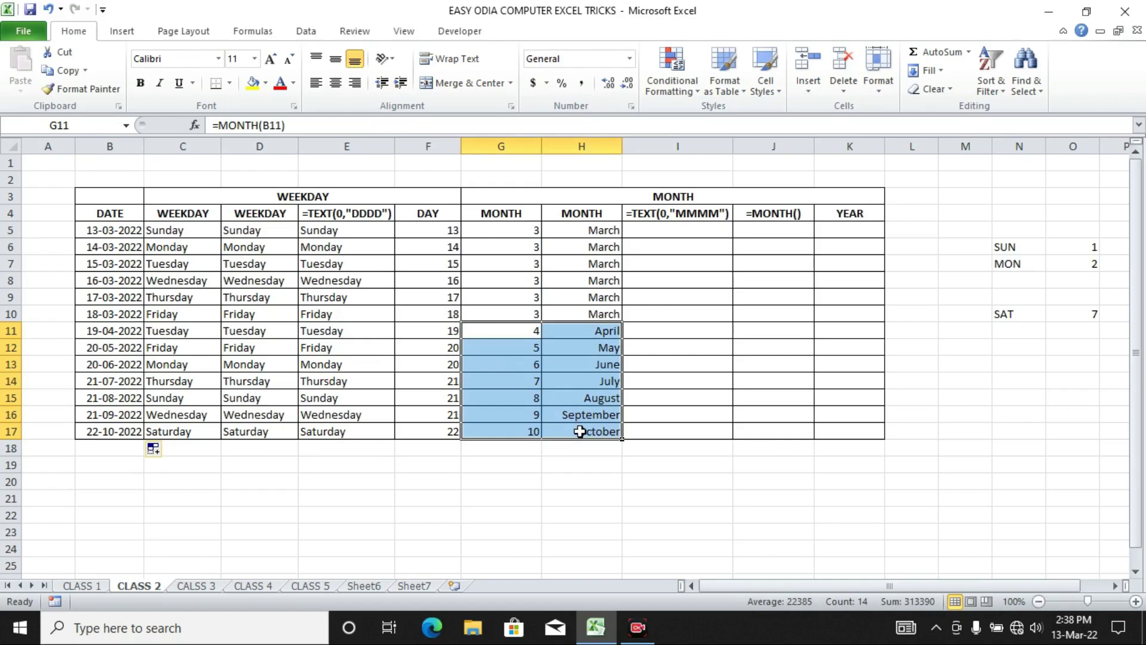
Enter the formula =TEXT(B5,"MMMM") in I5 and fill it down through I17
{"action": "left_click", "coordinate": [704, 231]}
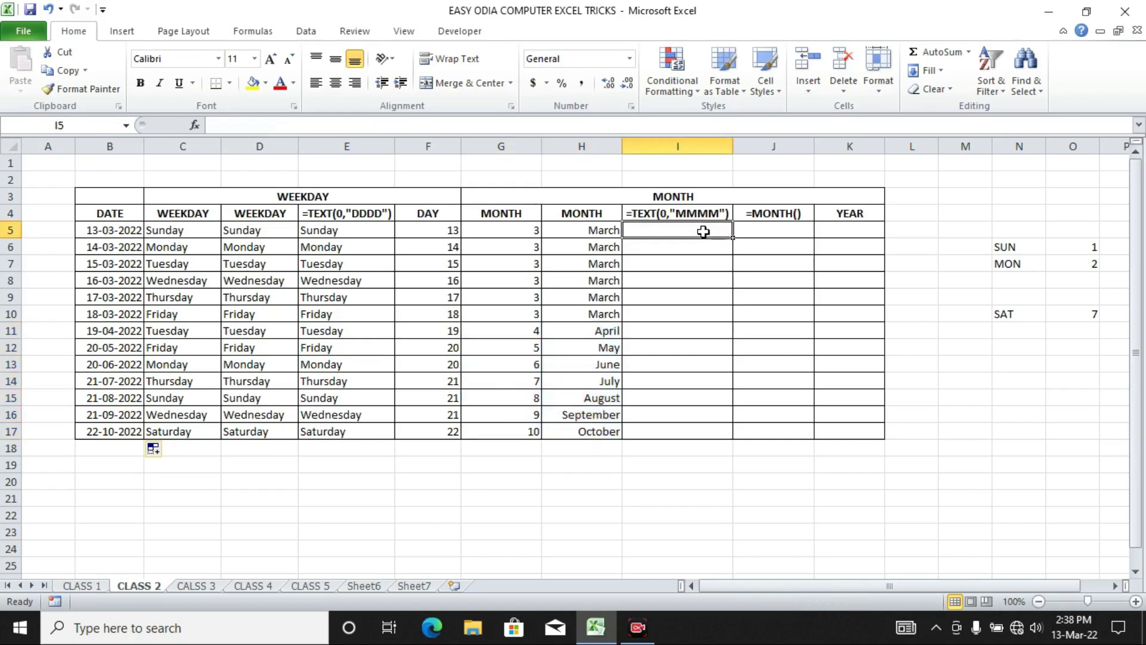
{"action": "type", "text": "="}
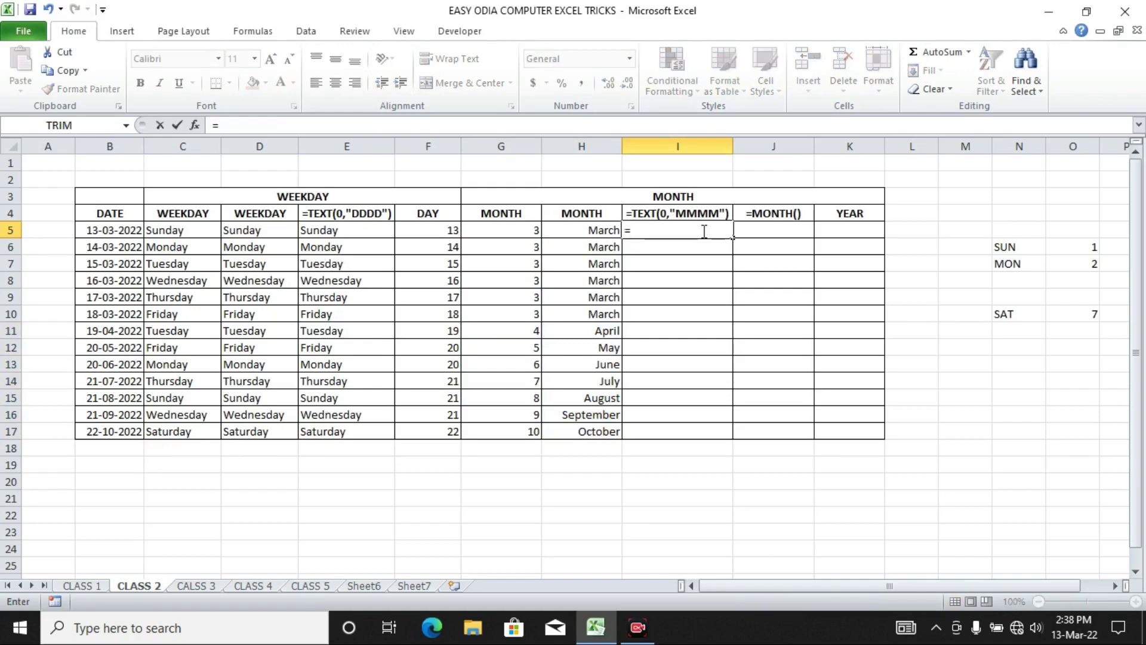
{"action": "type", "text": "TEX"}
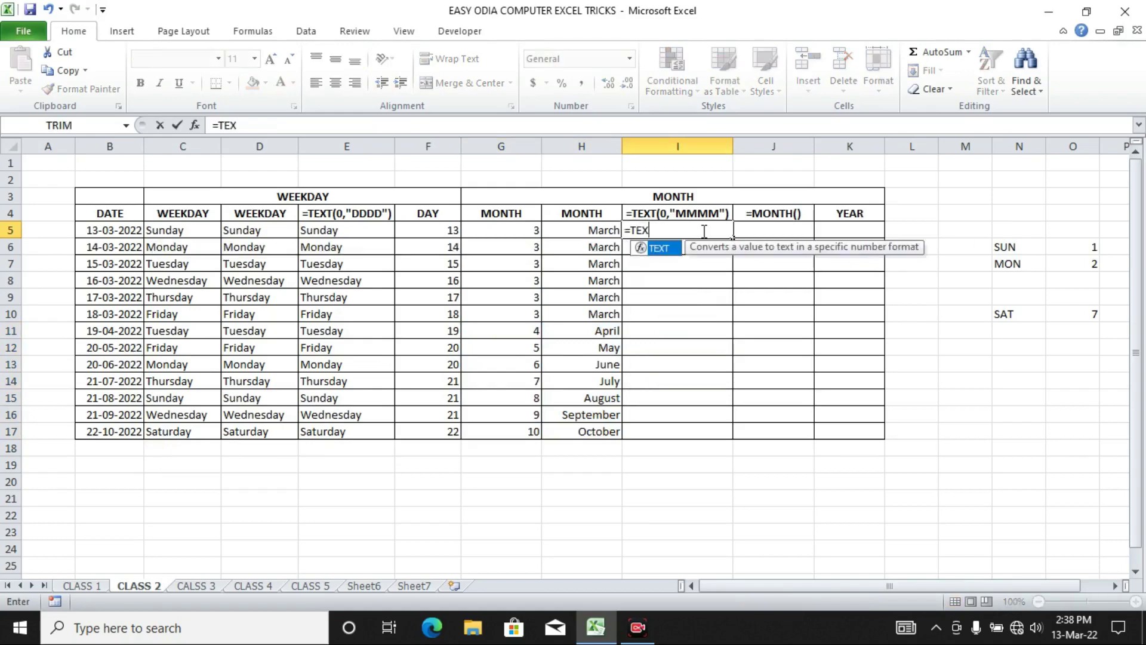
{"action": "type", "text": "T("}
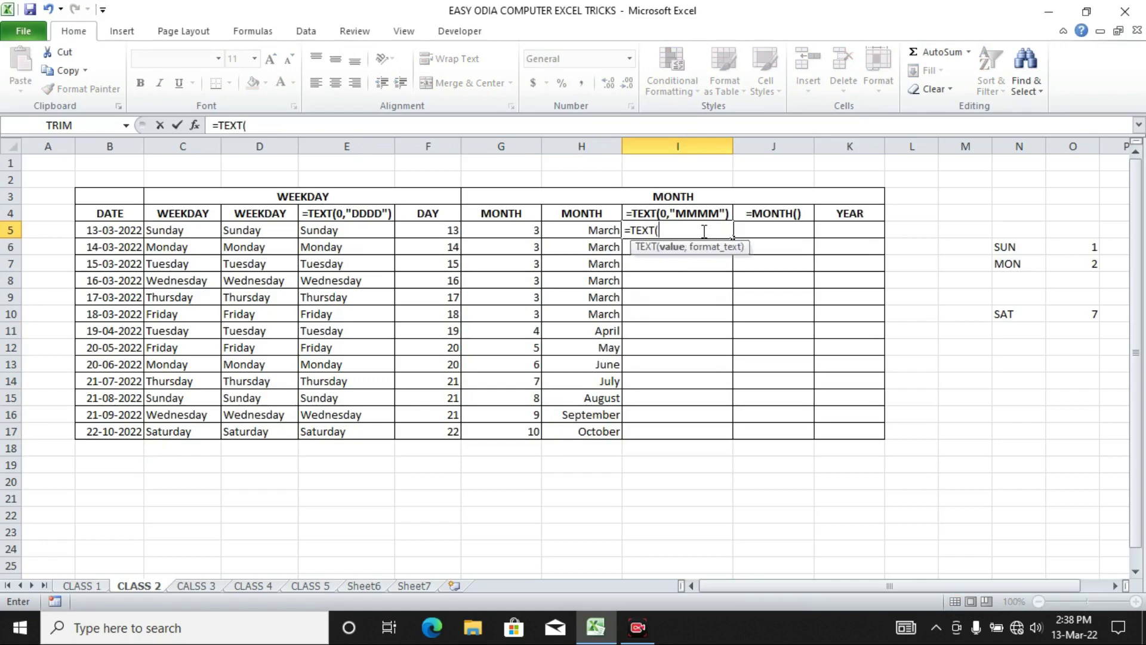
{"action": "left_click", "coordinate": [95, 232]}
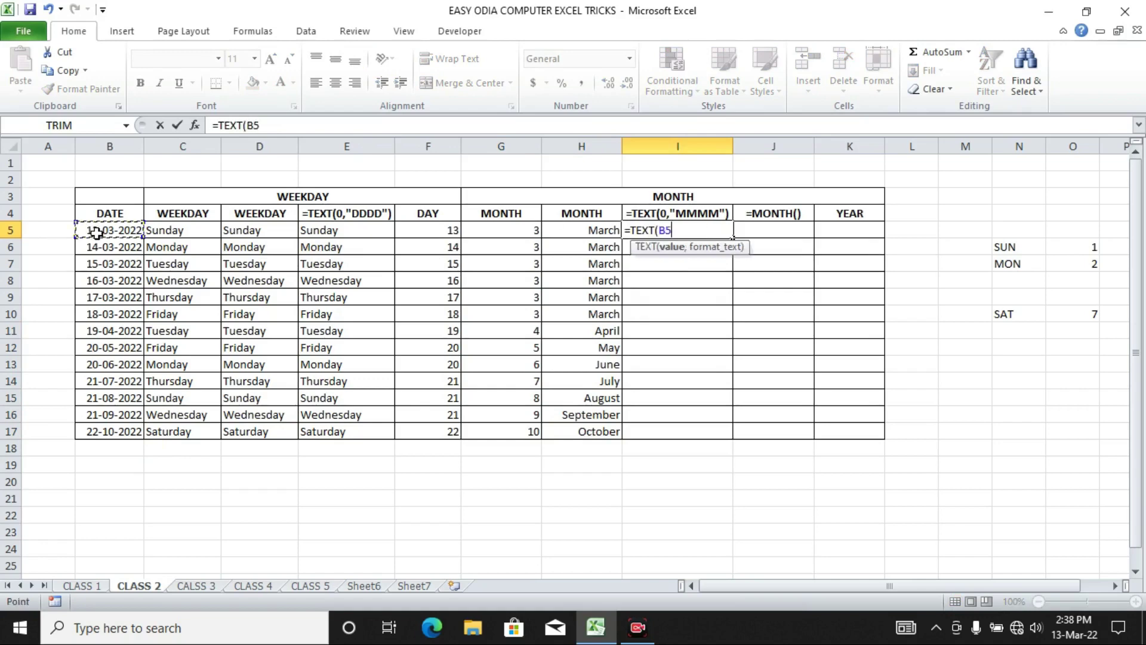
{"action": "type", "text": ","}
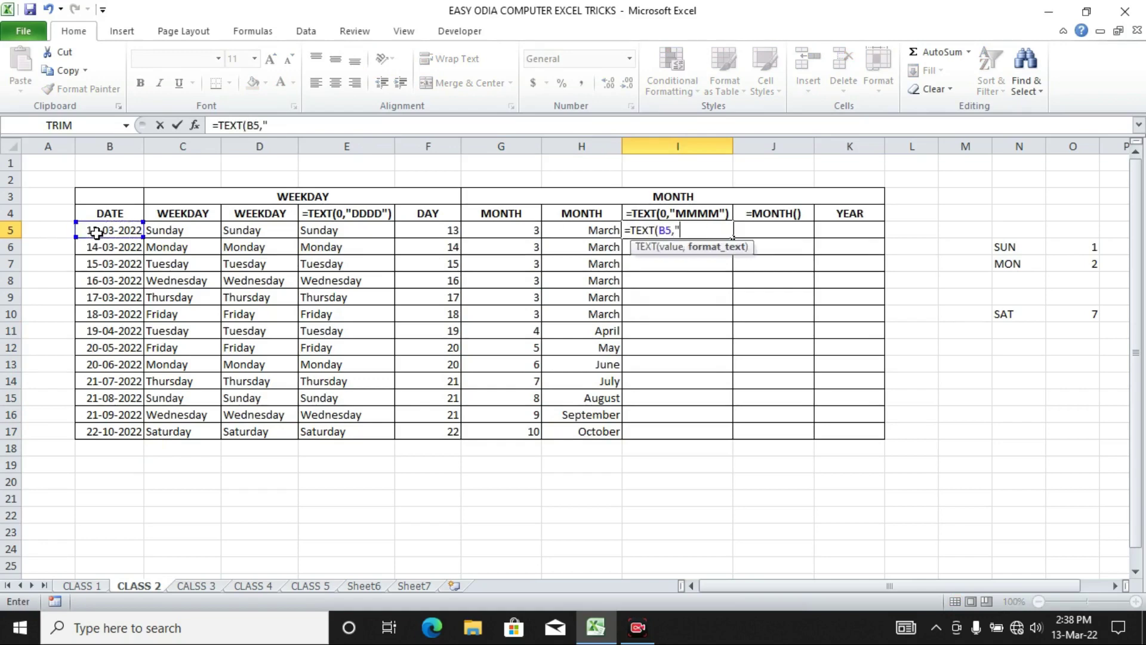
{"action": "type", "text": "\"MMMM"}
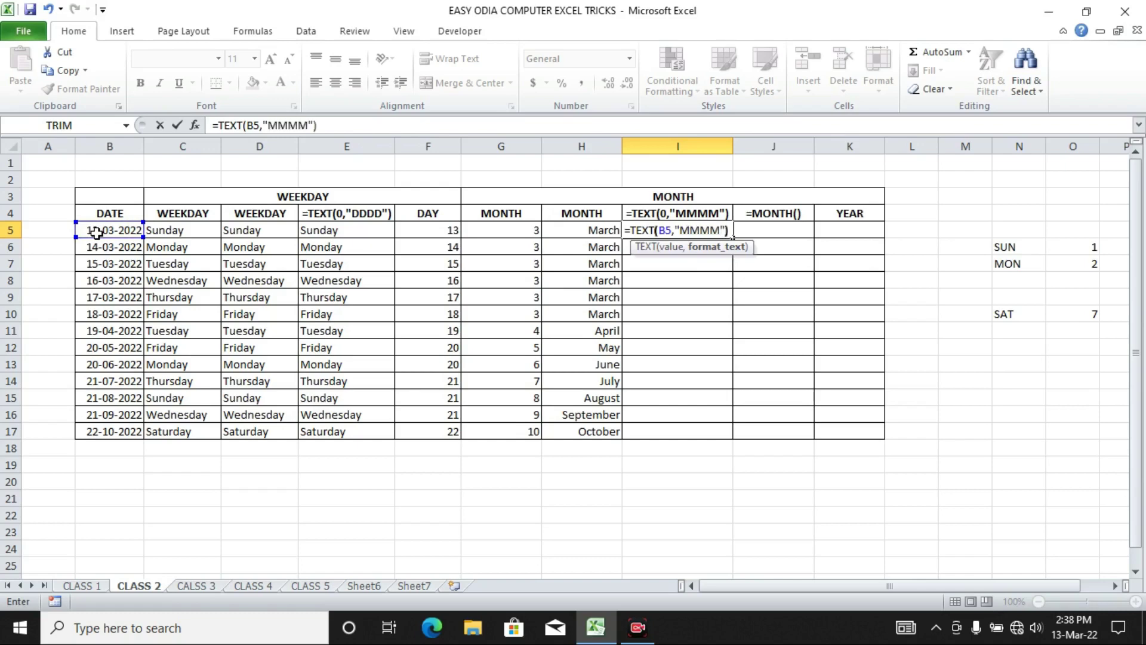
{"action": "type", "text": "\")"}
{"action": "key", "text": "Return"}
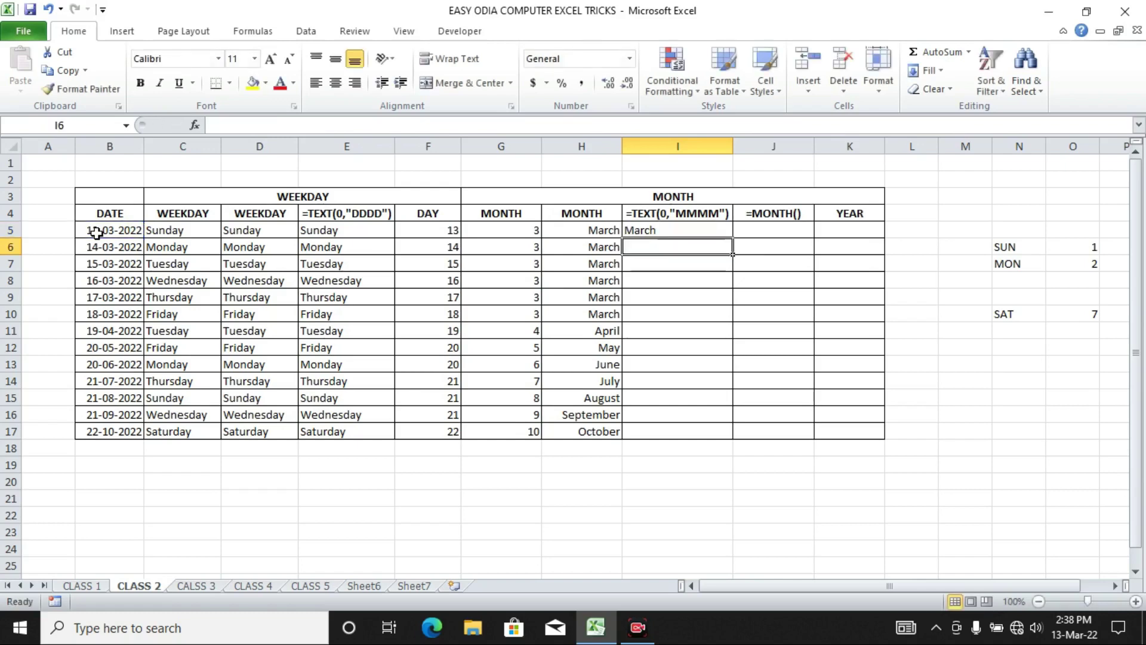
{"action": "left_click", "coordinate": [708, 229]}
{"action": "left_click_drag", "start_coordinate": [734, 238], "coordinate": [754, 438]}
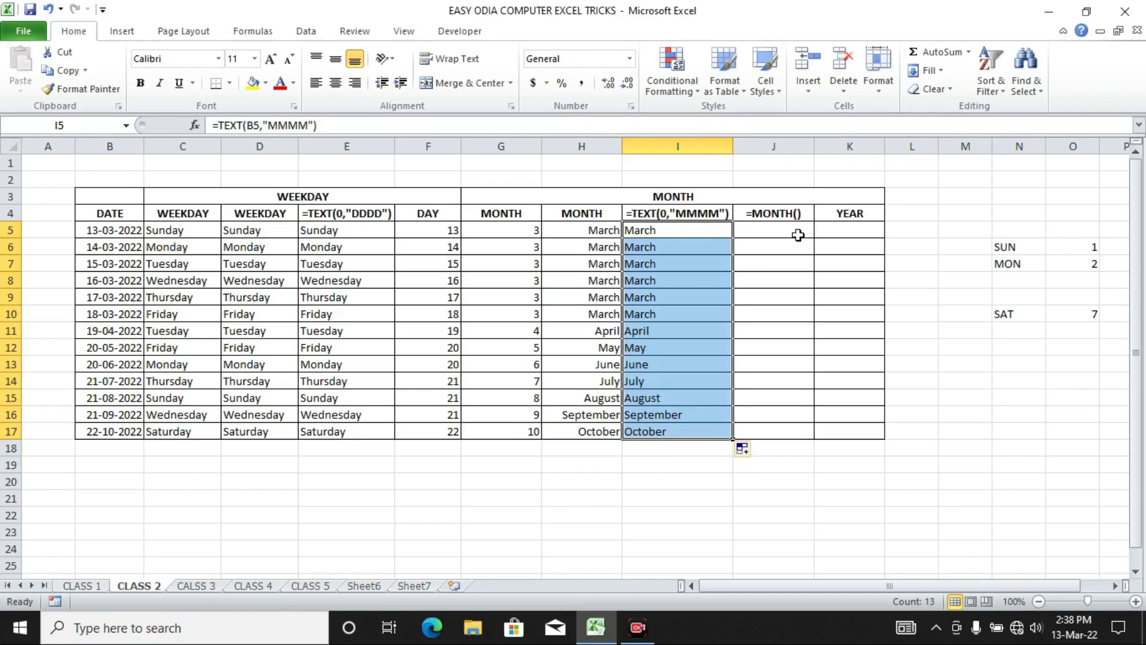
Enter the formula =MONTH(B5) in J5 and fill it down through J17
{"action": "left_click", "coordinate": [780, 230]}
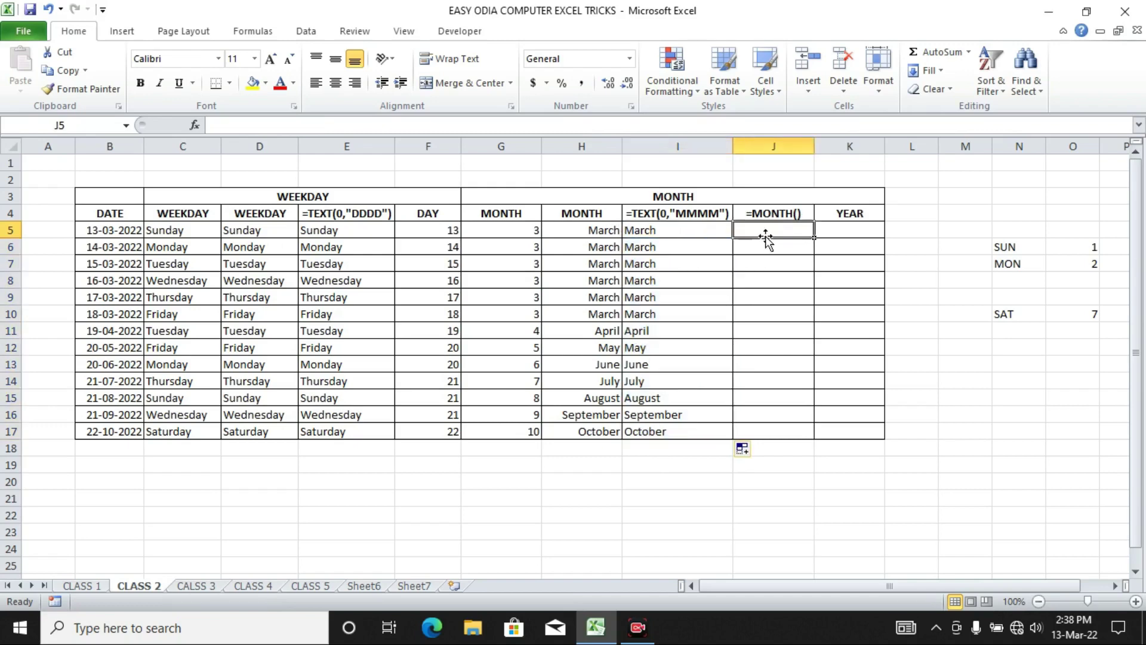
{"action": "type", "text": "=M"}
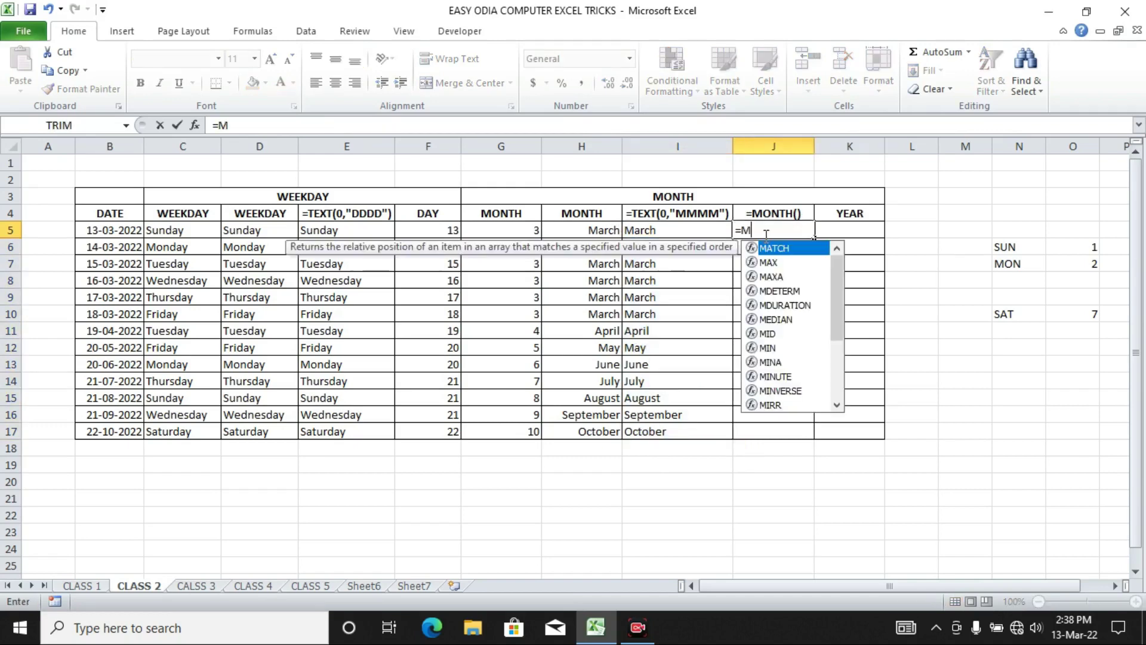
{"action": "type", "text": "ONYT"}
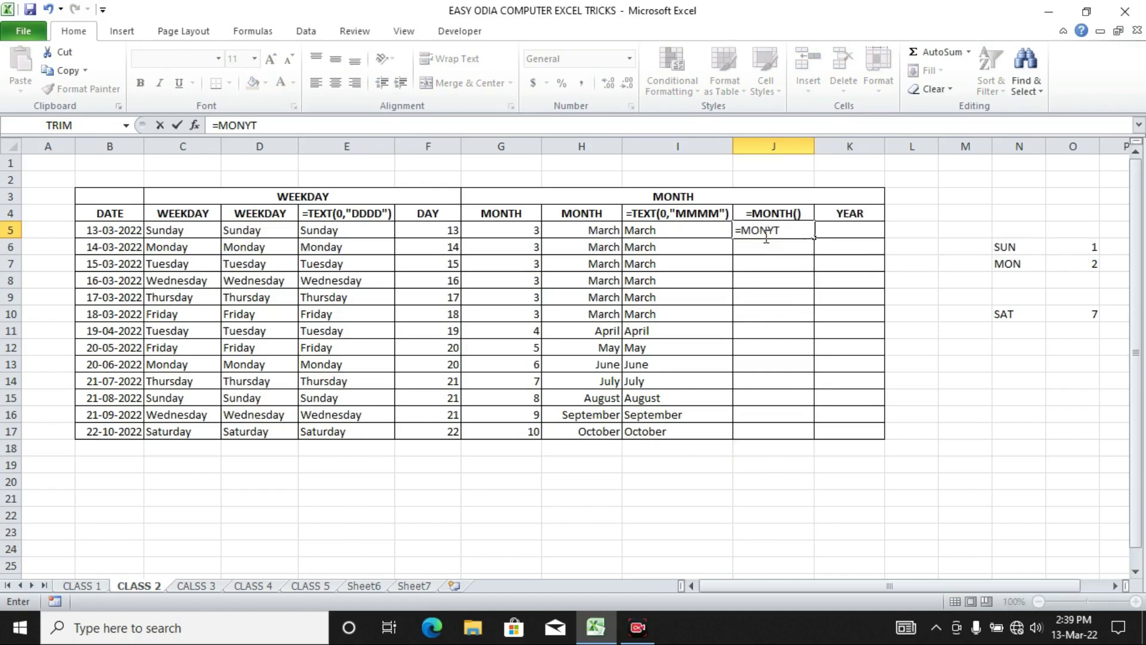
{"action": "key", "text": "BackSpace"}
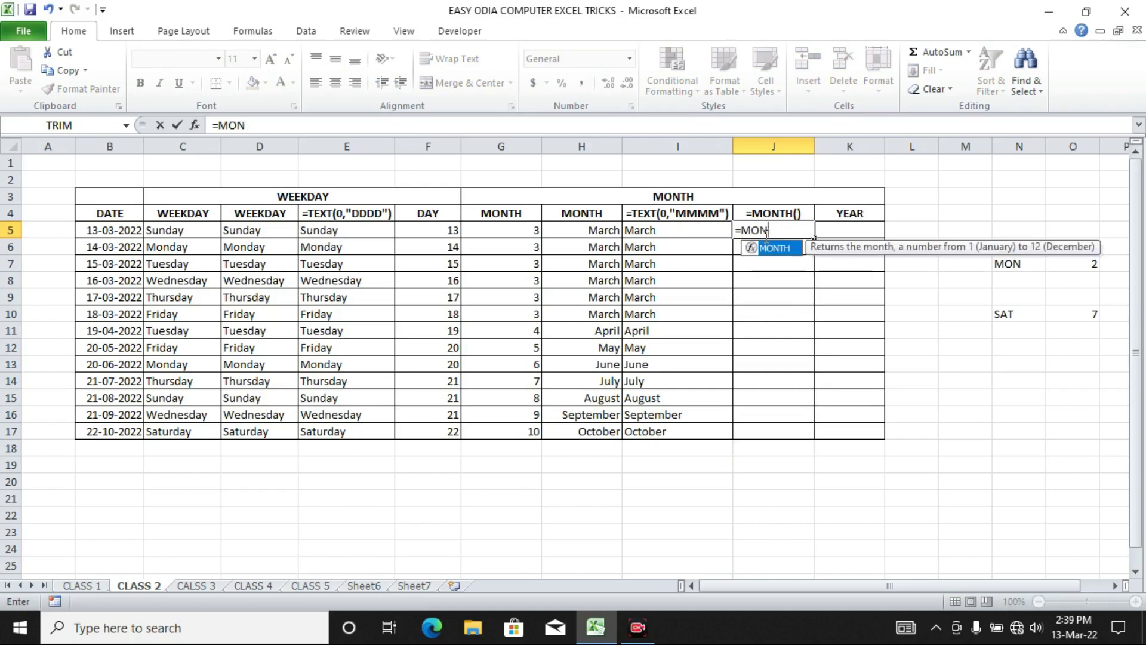
{"action": "type", "text": "TH("}
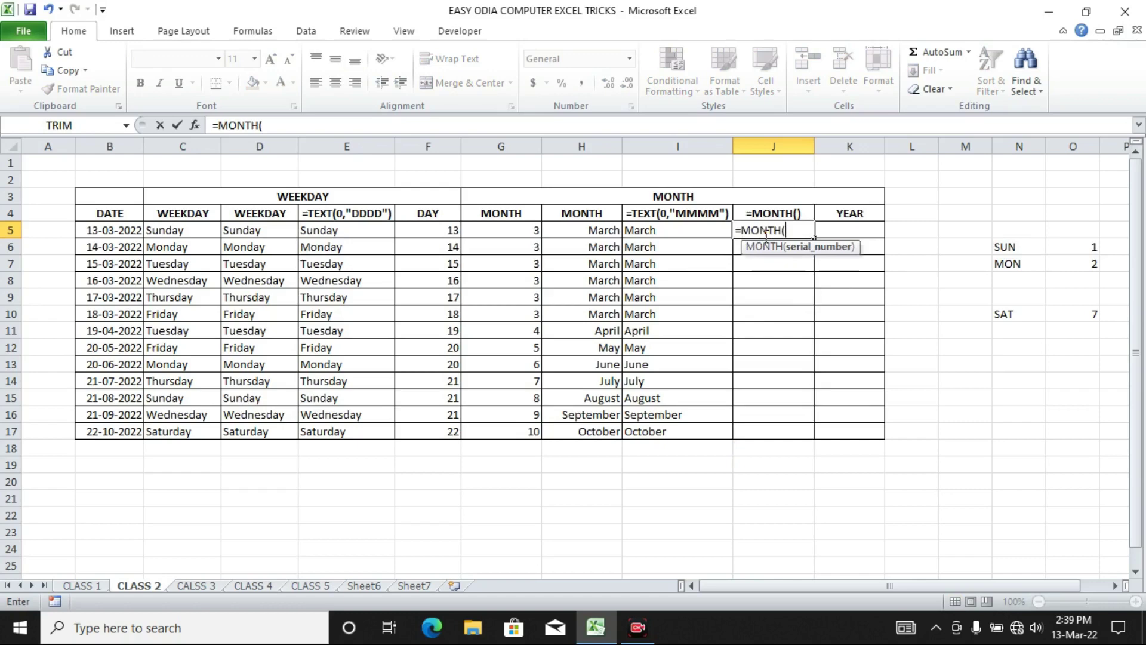
{"action": "left_click", "coordinate": [131, 232]}
{"action": "type", "text": ")"}
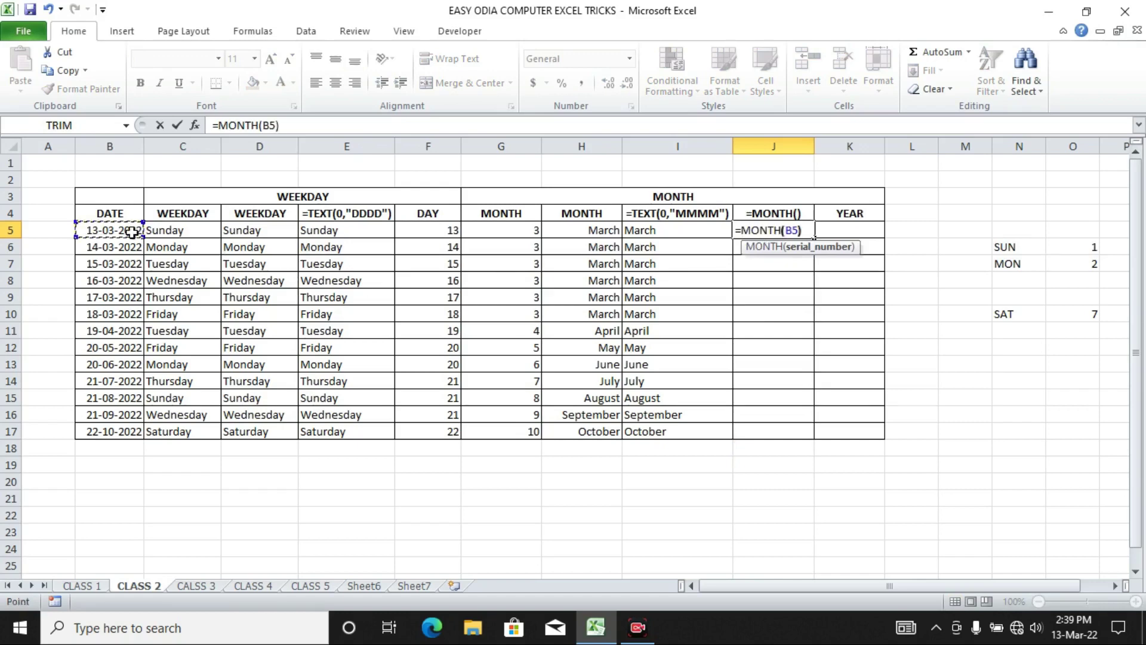
{"action": "key", "text": "Return"}
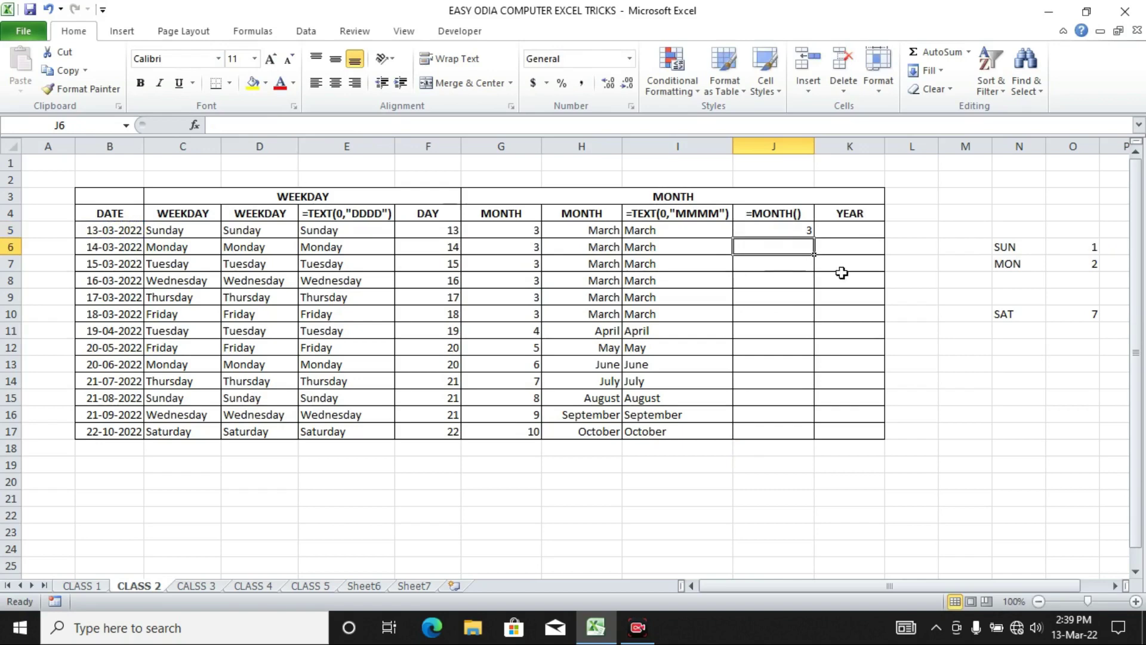
{"action": "left_click", "coordinate": [783, 230]}
{"action": "double_click", "coordinate": [816, 240]}
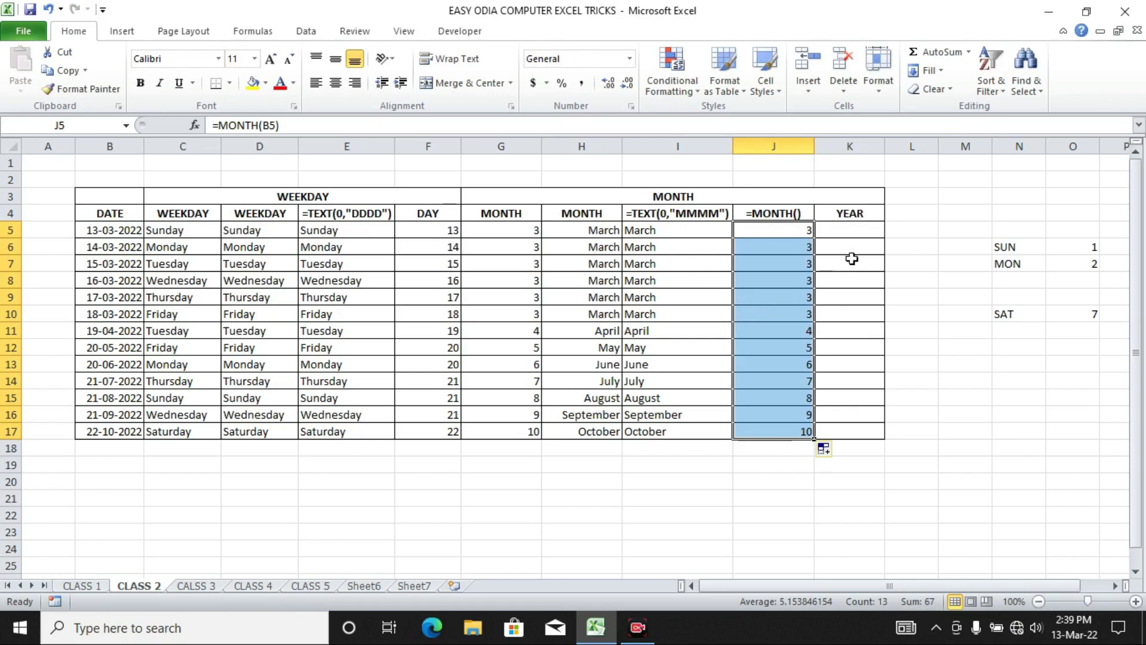
Enter the formula =YEAR(B5) in K5 and fill it down through K17
{"action": "left_click", "coordinate": [847, 236]}
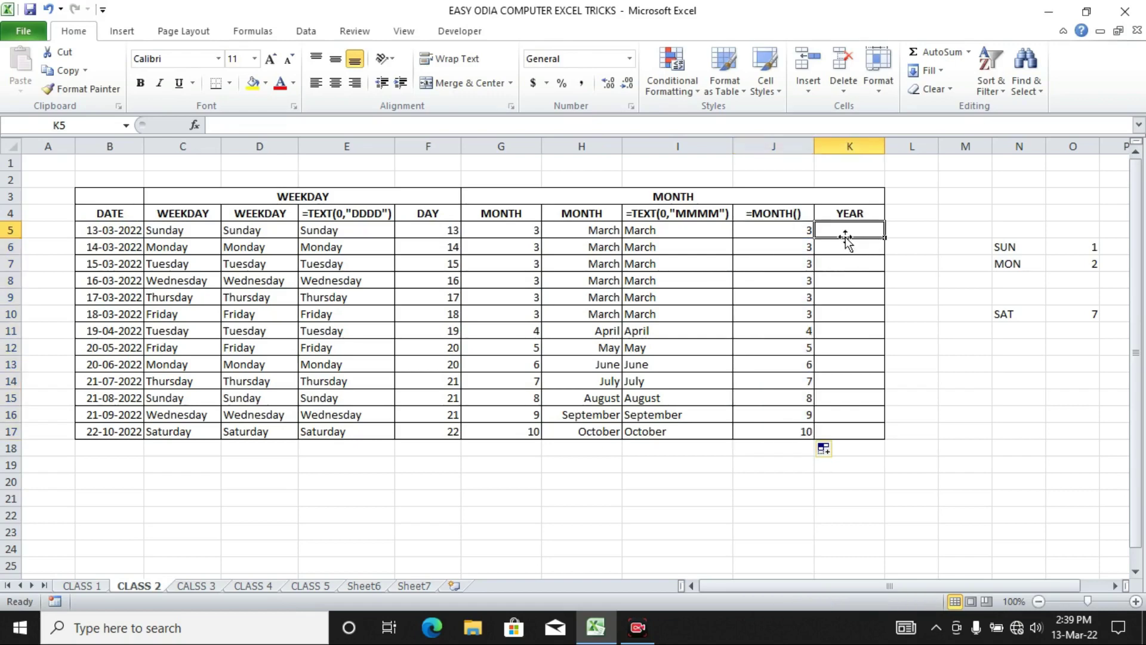
{"action": "type", "text": "="}
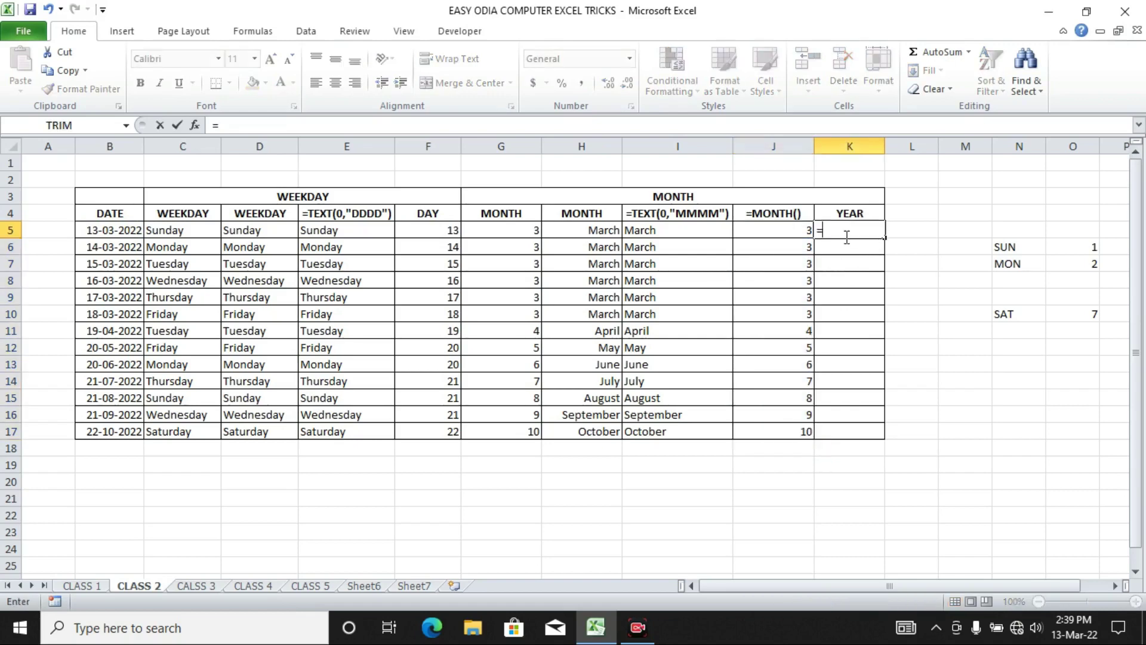
{"action": "type", "text": "YE"}
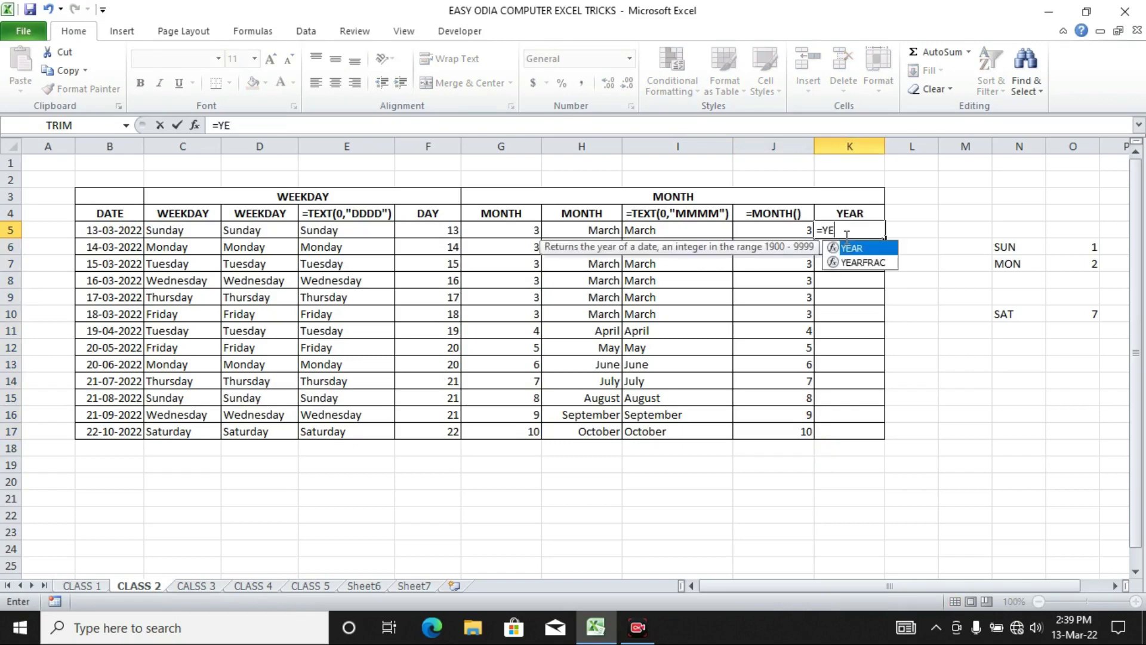
{"action": "type", "text": "AR("}
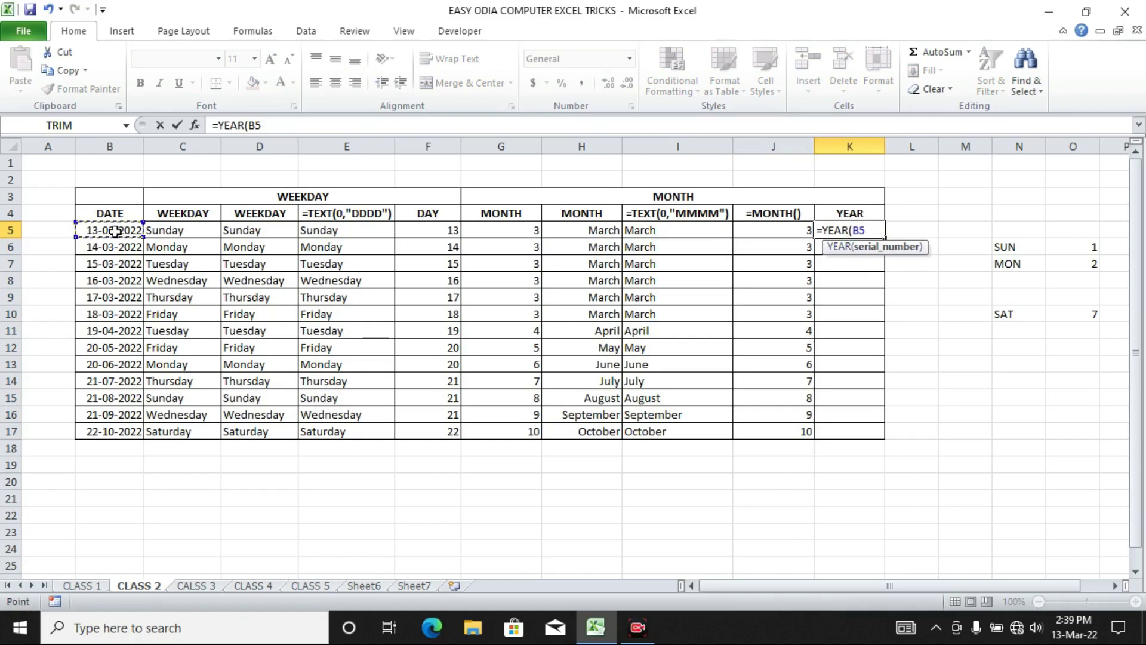
{"action": "type", "text": ")"}
{"action": "key", "text": "Return"}
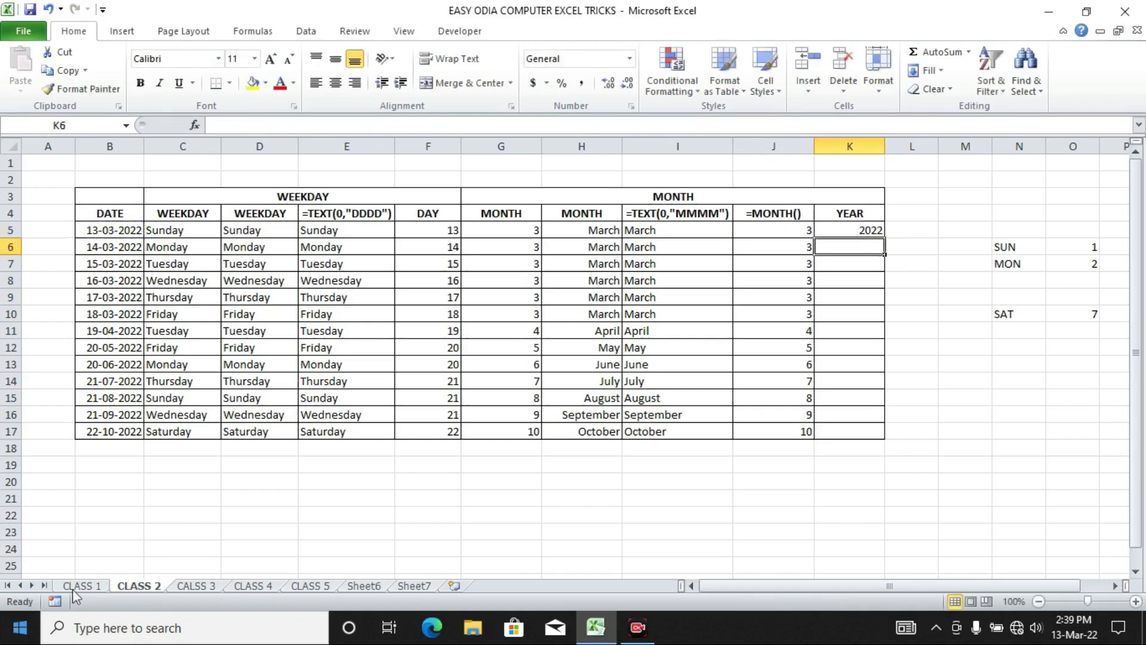
{"action": "left_click", "coordinate": [881, 234]}
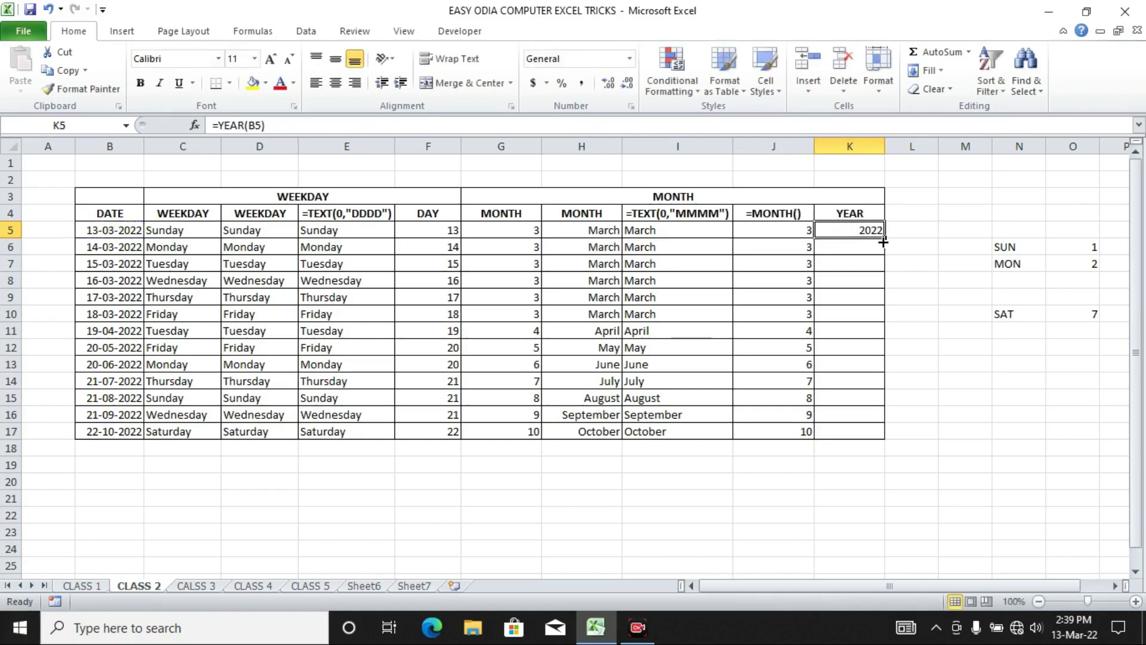
{"action": "double_click", "coordinate": [883, 241]}
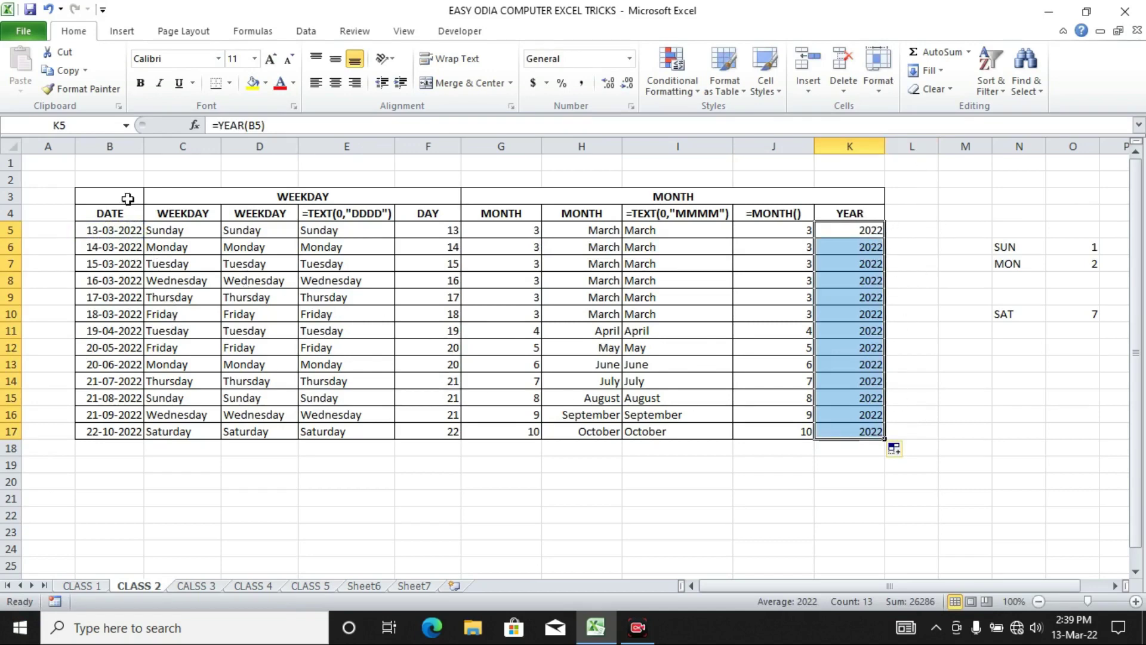
{"action": "left_click", "coordinate": [123, 230]}
{"action": "left_click", "coordinate": [278, 125]}
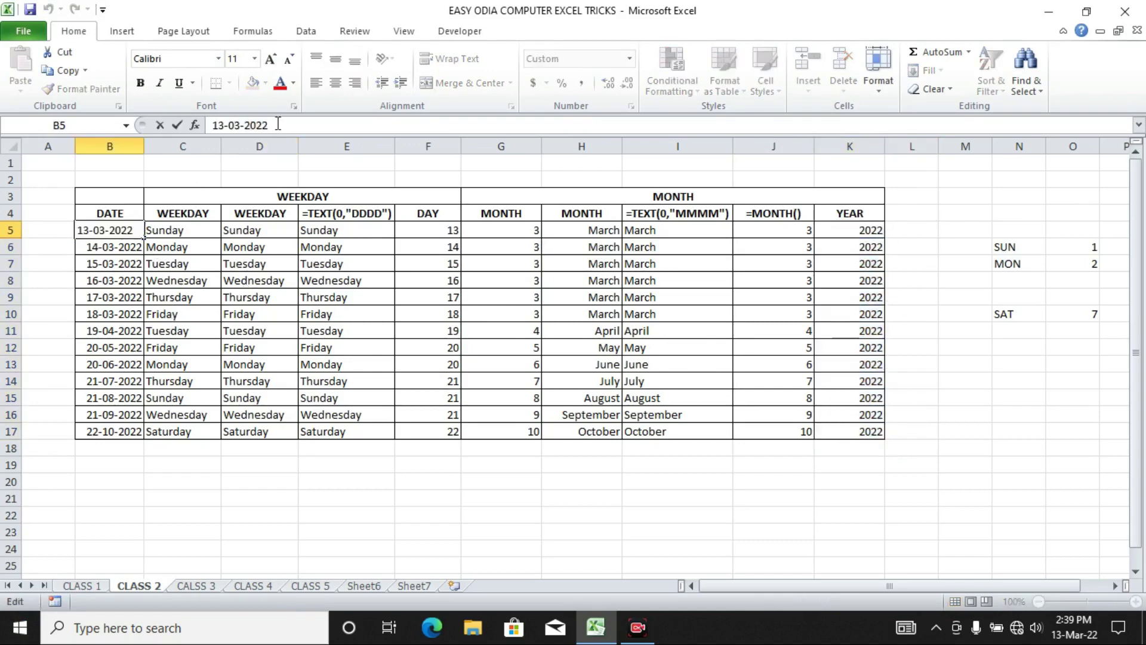
{"action": "key", "text": "BackSpace"}
{"action": "key", "text": "Return"}
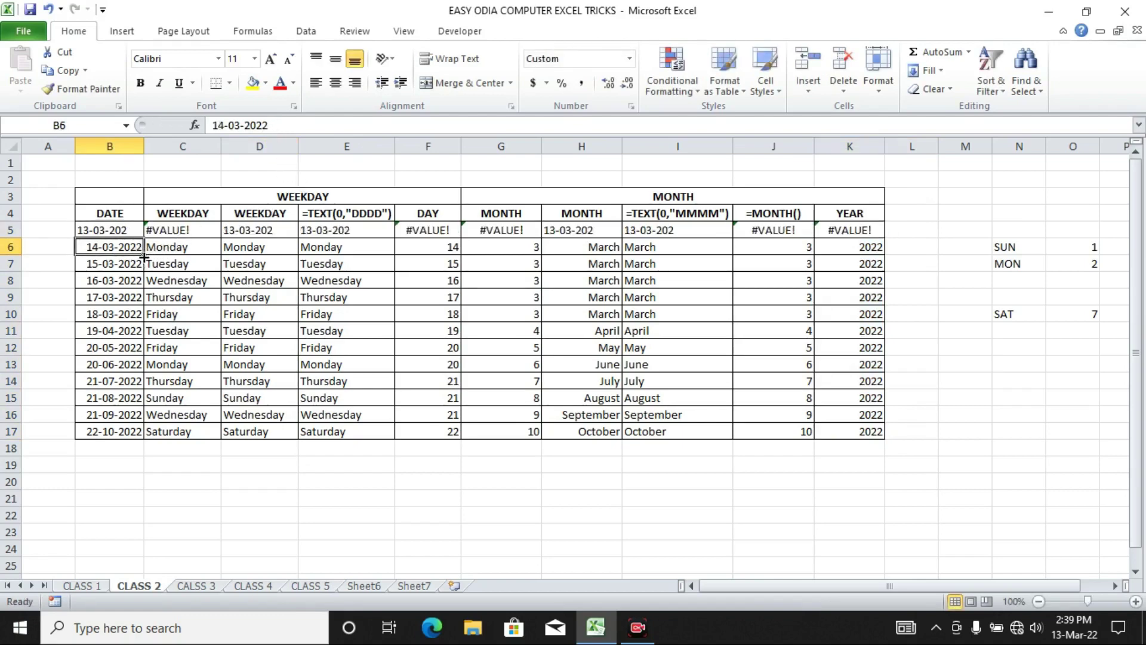
{"action": "double_click", "coordinate": [135, 231]}
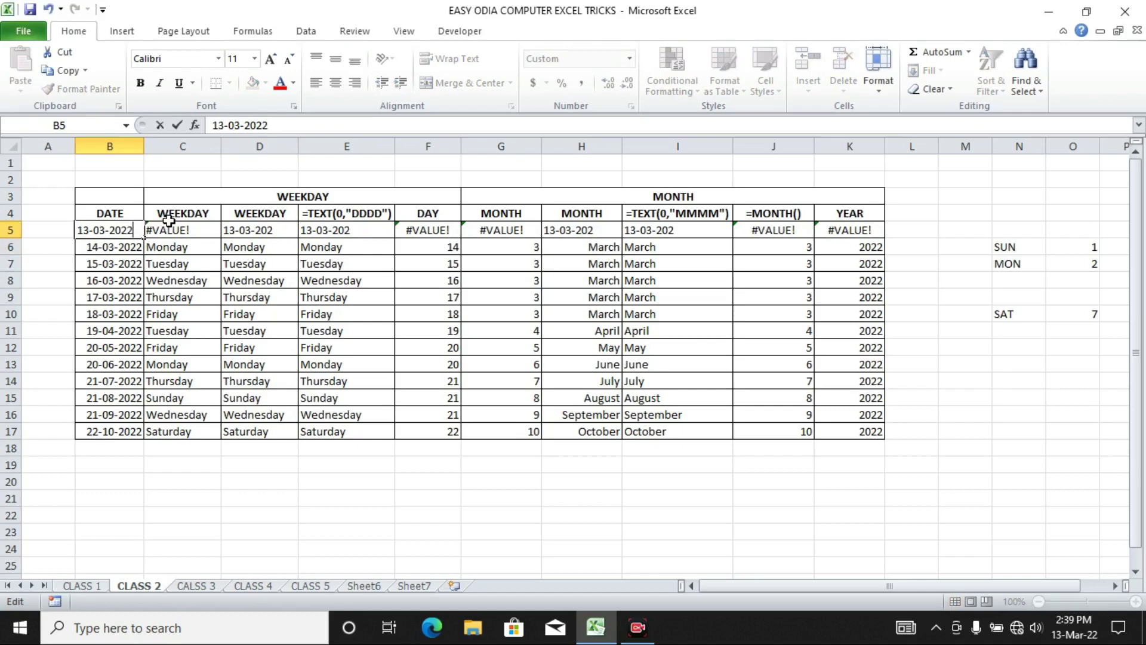
{"action": "type", "text": "2"}
{"action": "key", "text": "Return"}
Change the date in B6 to 14-03-2023 and the date in B7 to 15-03-2024
{"action": "left_click", "coordinate": [281, 126]}
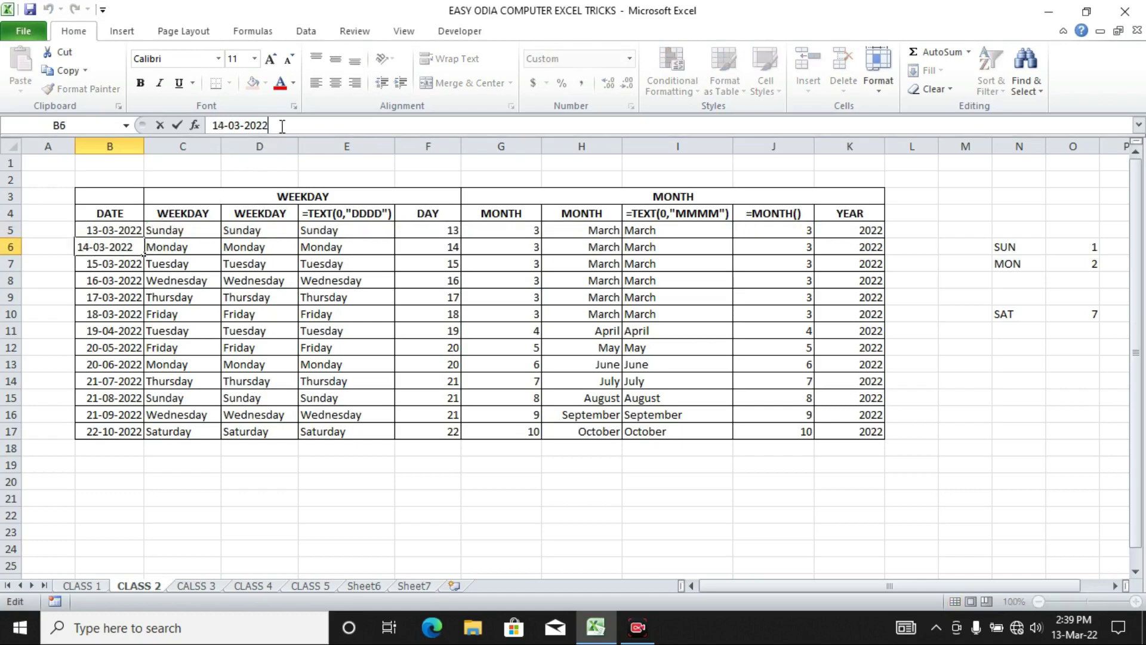
{"action": "type", "text": "3"}
{"action": "key", "text": "Return"}
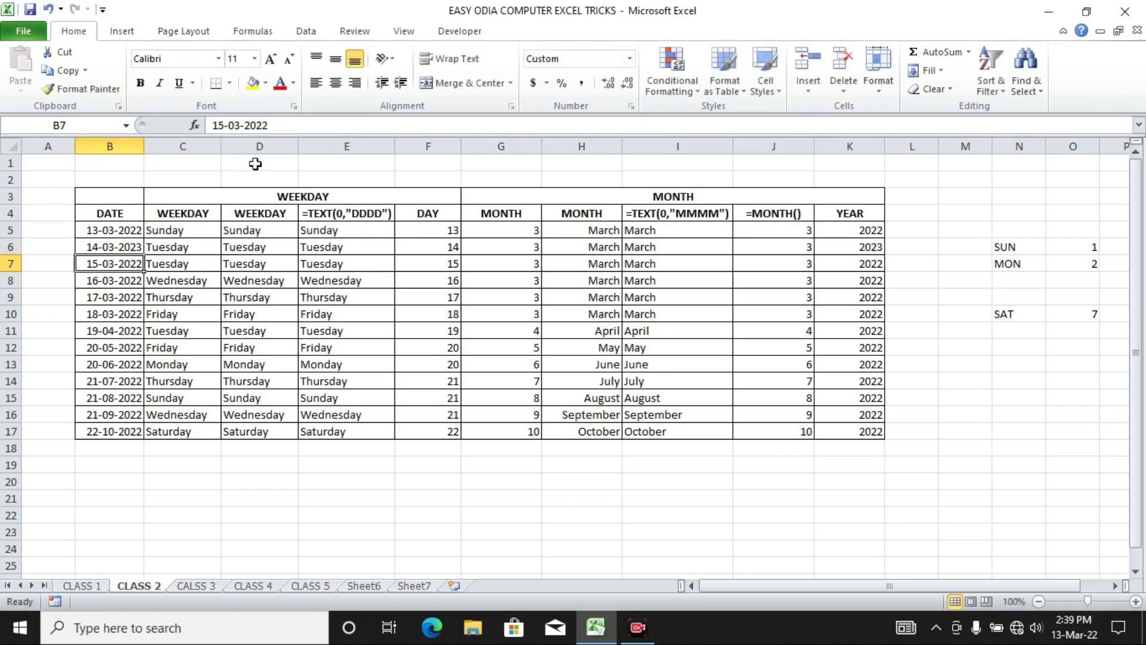
{"action": "left_click", "coordinate": [280, 126]}
{"action": "key", "text": "BackSpace"}
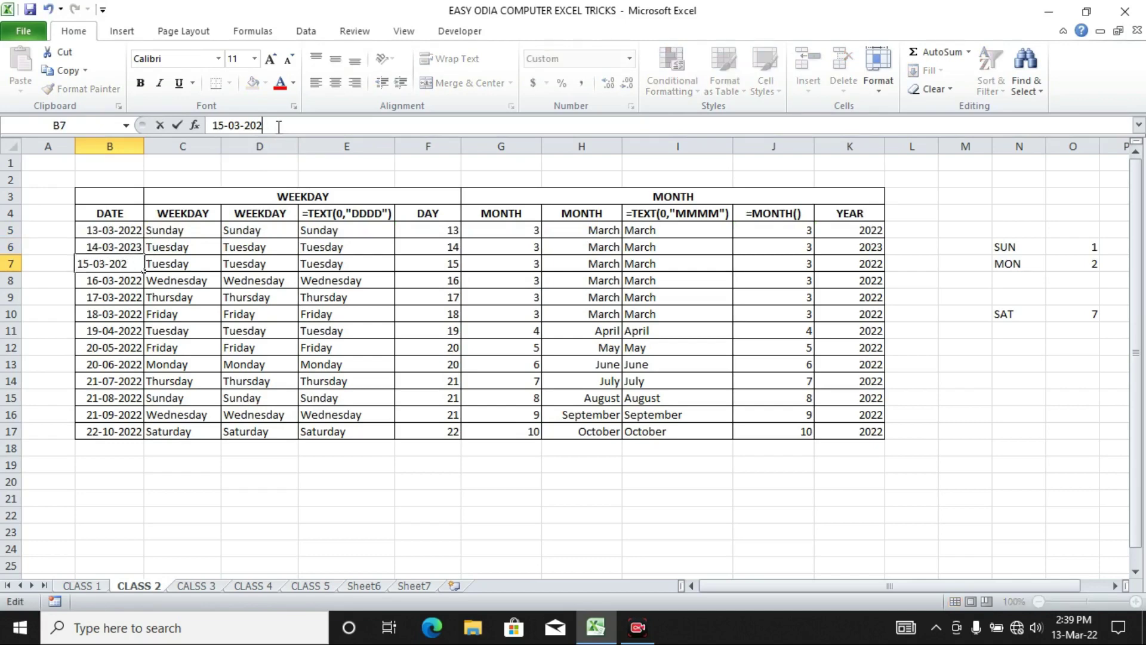
{"action": "type", "text": "4"}
{"action": "key", "text": "Return"}
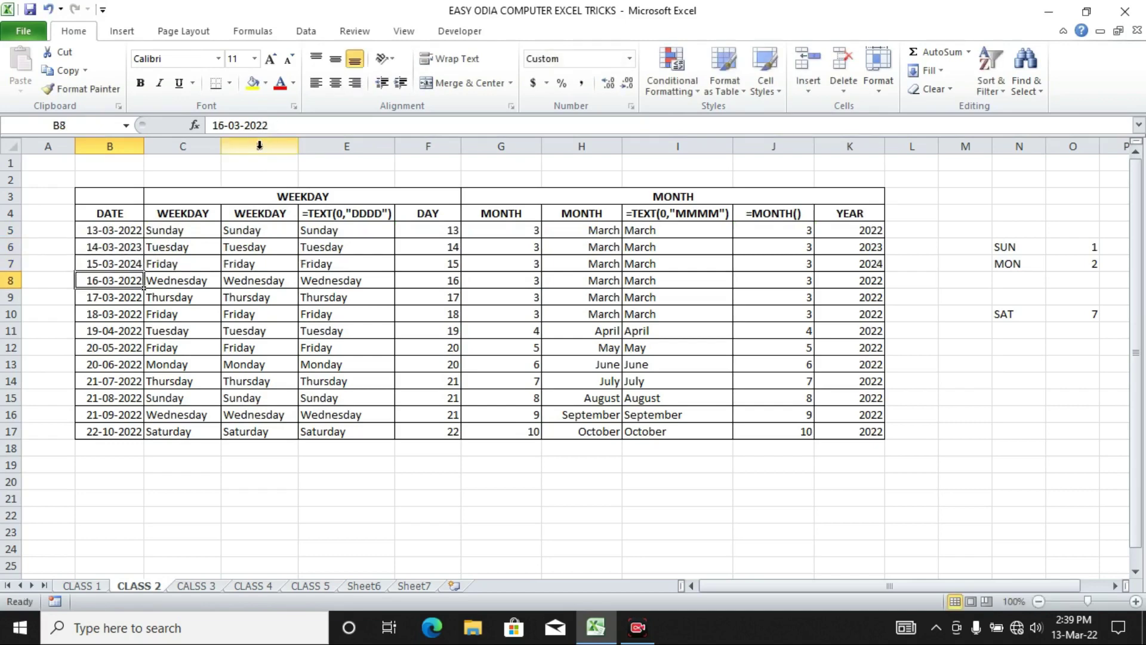
Extend the date series from B6:B7 down through B17
{"action": "left_click", "coordinate": [138, 252]}
{"action": "left_click_drag", "start_coordinate": [138, 257], "coordinate": [146, 440]}
{"action": "left_click", "coordinate": [203, 501]}
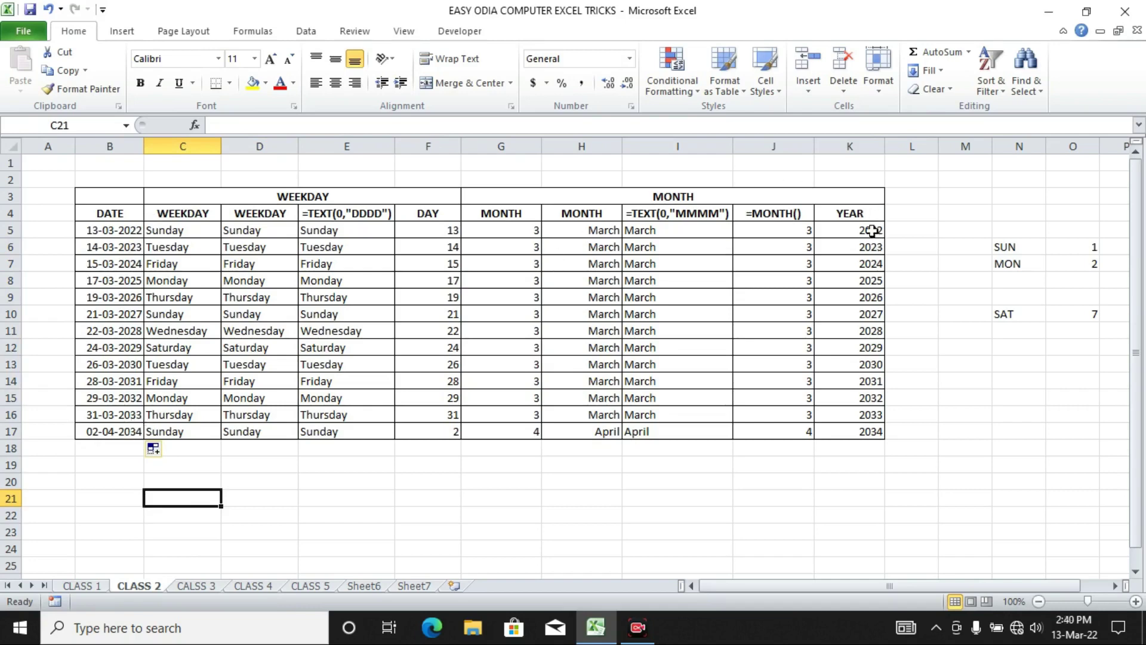
Compare the changed dates in column B with the years in column K, the weekdays in column C and the day numbers in column F
{"action": "left_click_drag", "start_coordinate": [860, 230], "coordinate": [873, 433]}
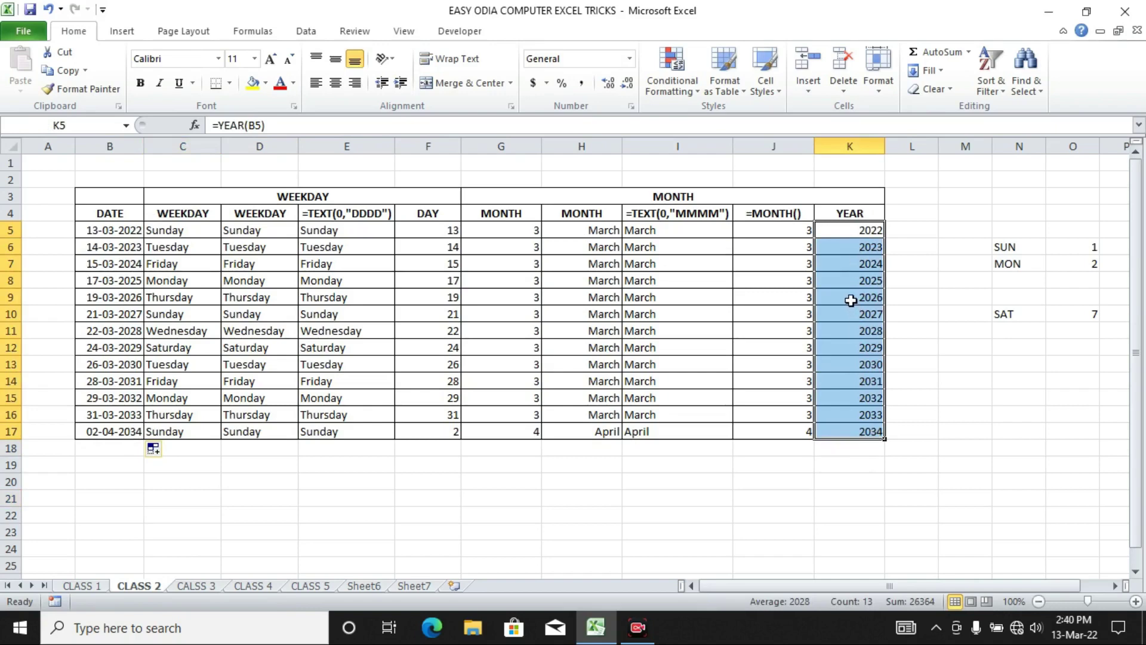
{"action": "left_click", "coordinate": [116, 231]}
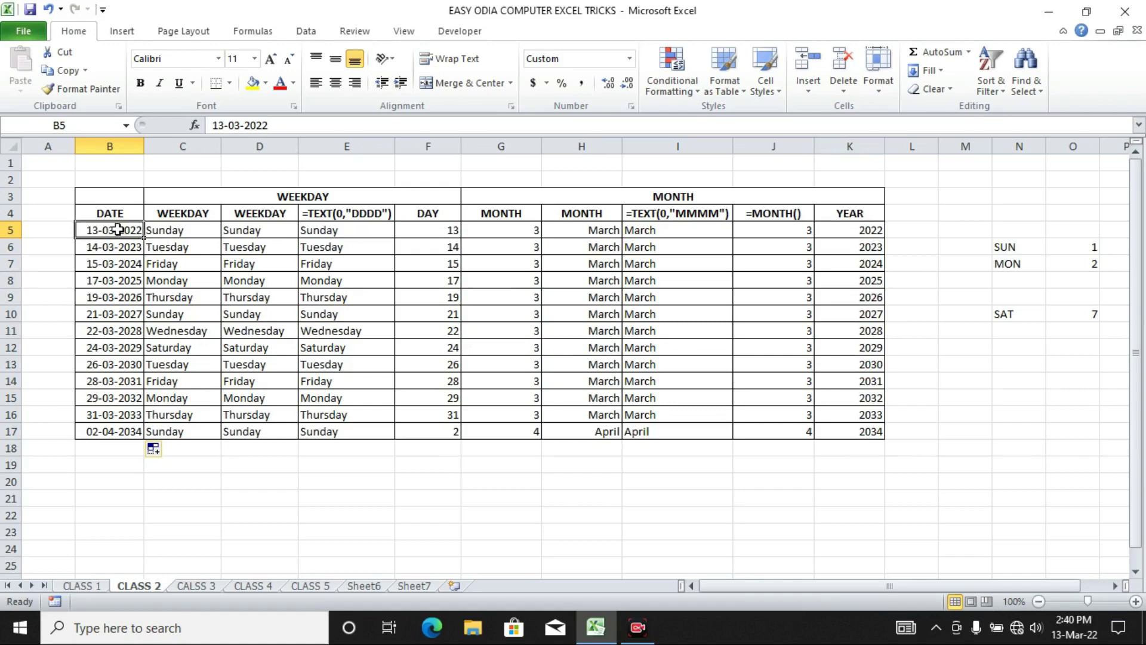
{"action": "left_click", "coordinate": [119, 430]}
{"action": "left_click_drag", "start_coordinate": [128, 236], "coordinate": [129, 411]}
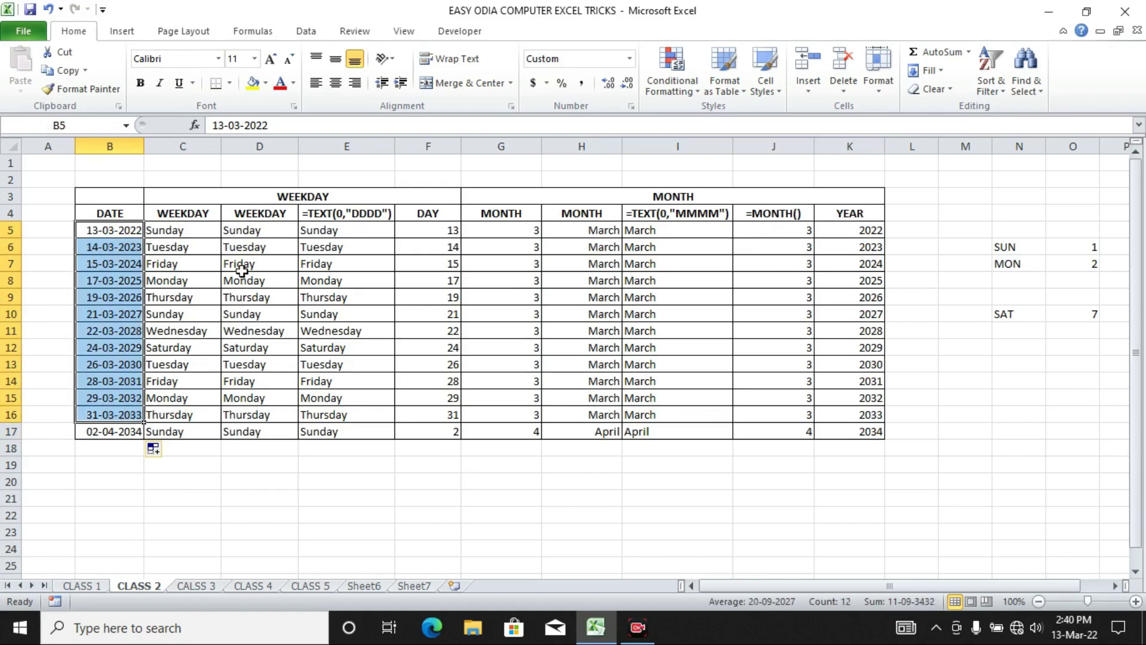
{"action": "left_click_drag", "start_coordinate": [180, 230], "coordinate": [205, 398]}
{"action": "left_click_drag", "start_coordinate": [135, 230], "coordinate": [129, 382]}
{"action": "left_click_drag", "start_coordinate": [190, 247], "coordinate": [205, 398]}
{"action": "left_click_drag", "start_coordinate": [447, 250], "coordinate": [452, 348]}
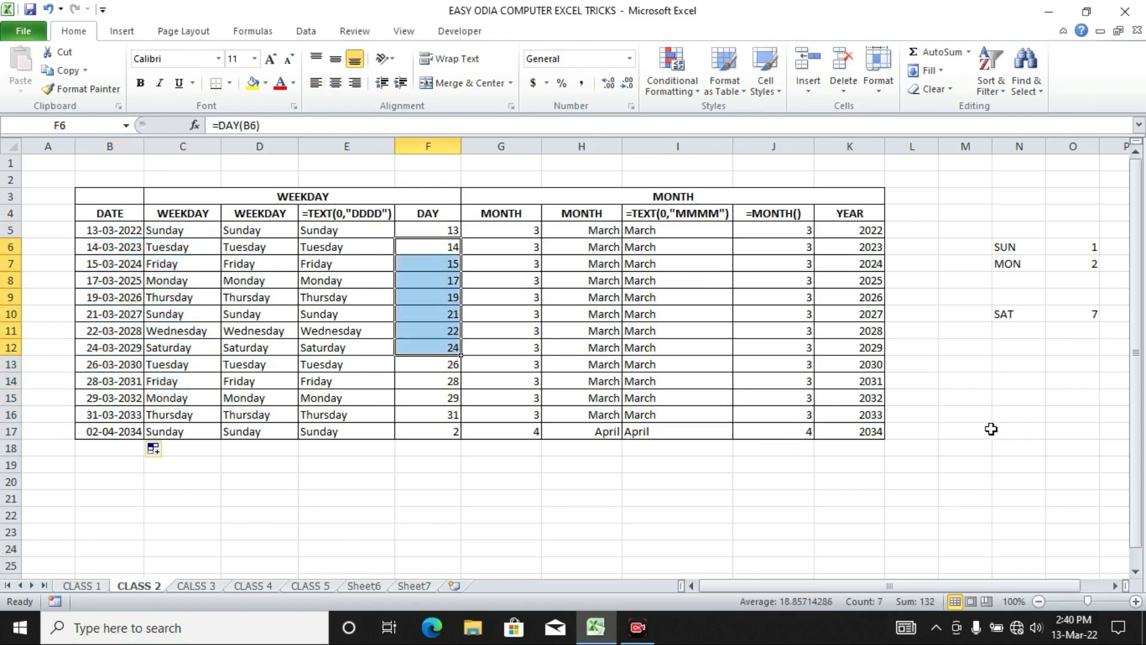
Add a second YEAR header in L4, beside the existing year column
{"action": "left_click", "coordinate": [915, 215]}
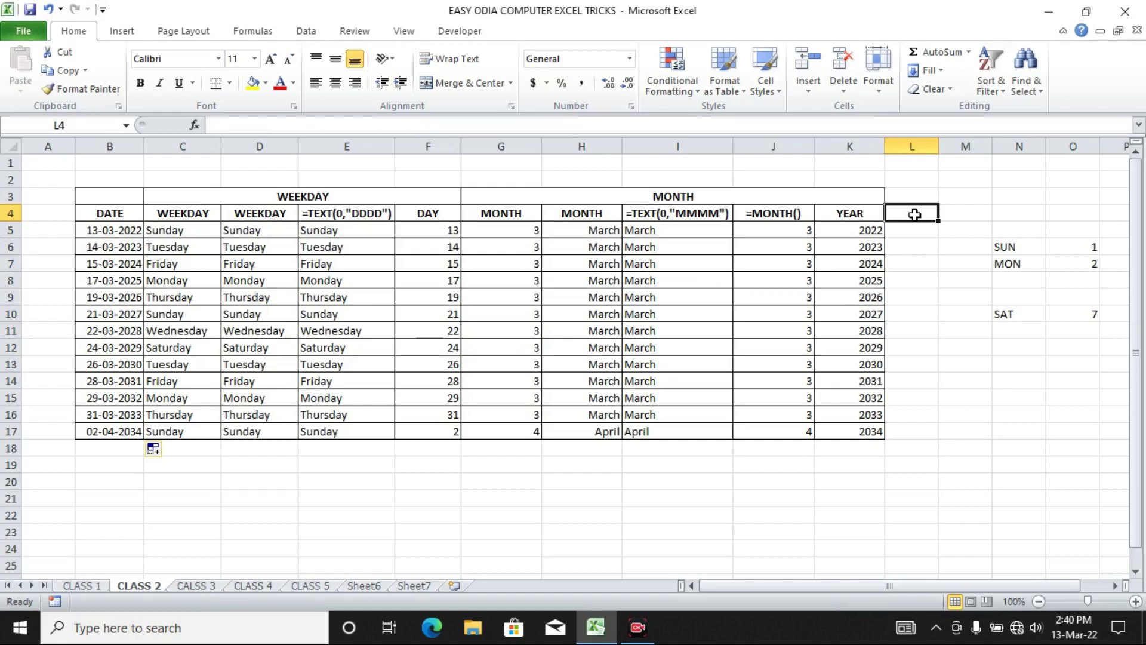
{"action": "type", "text": "YEAR"}
{"action": "left_click", "coordinate": [909, 243]}
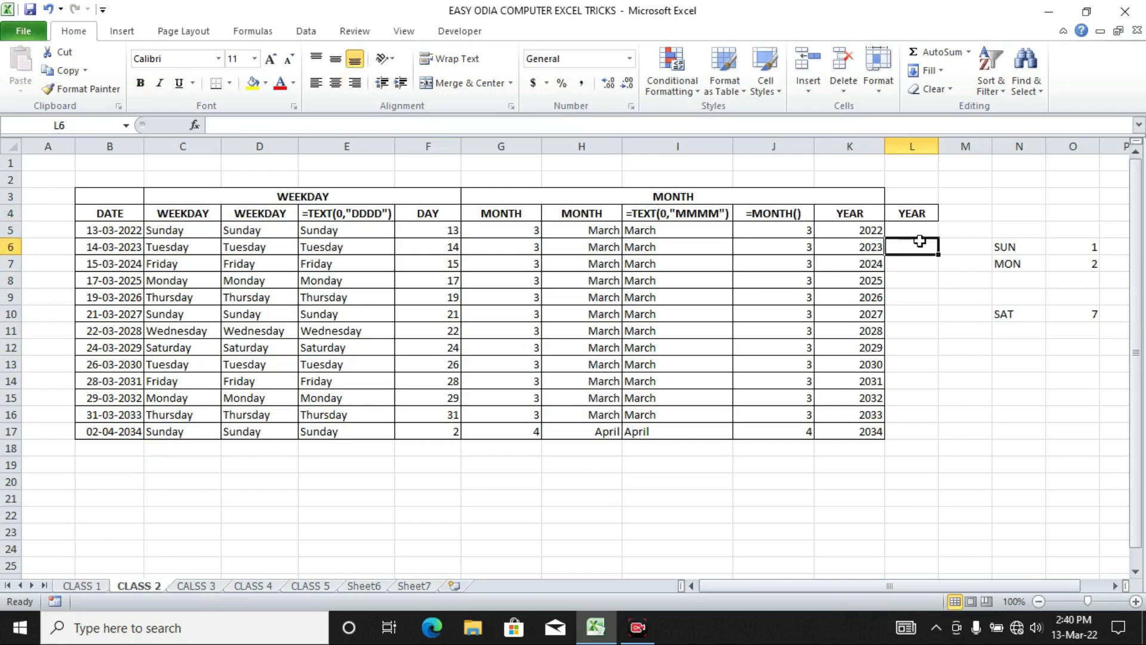
Enter the formula =TEXT(B5,"yyyy") in L5 and fill it down through L17
{"action": "left_click", "coordinate": [919, 231]}
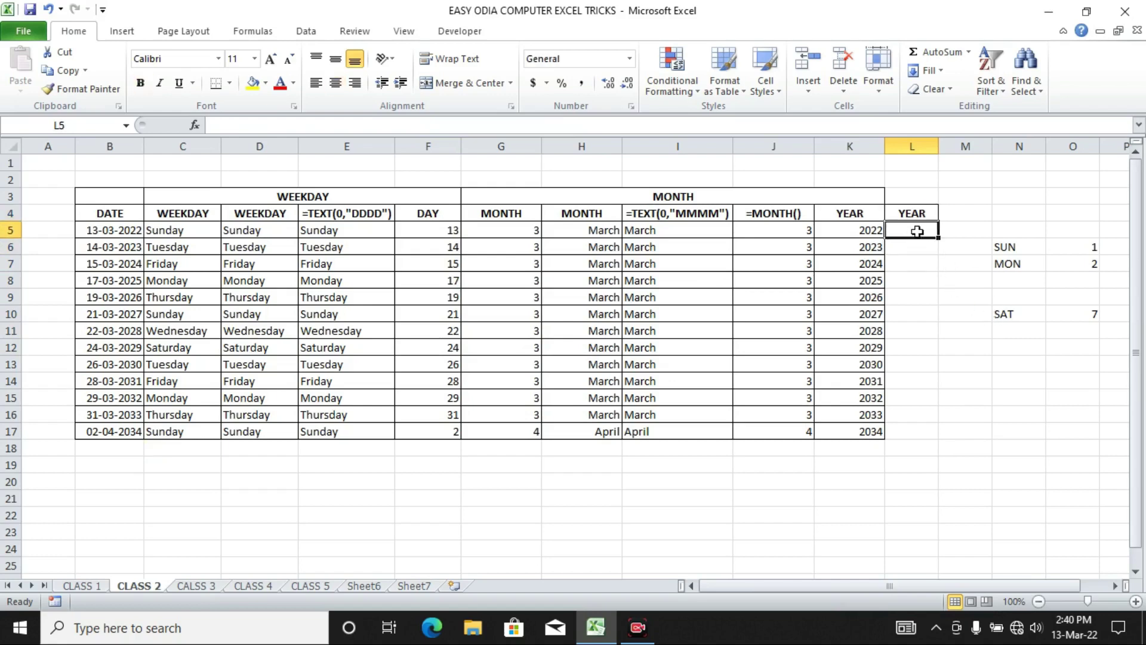
{"action": "type", "text": "=TE"}
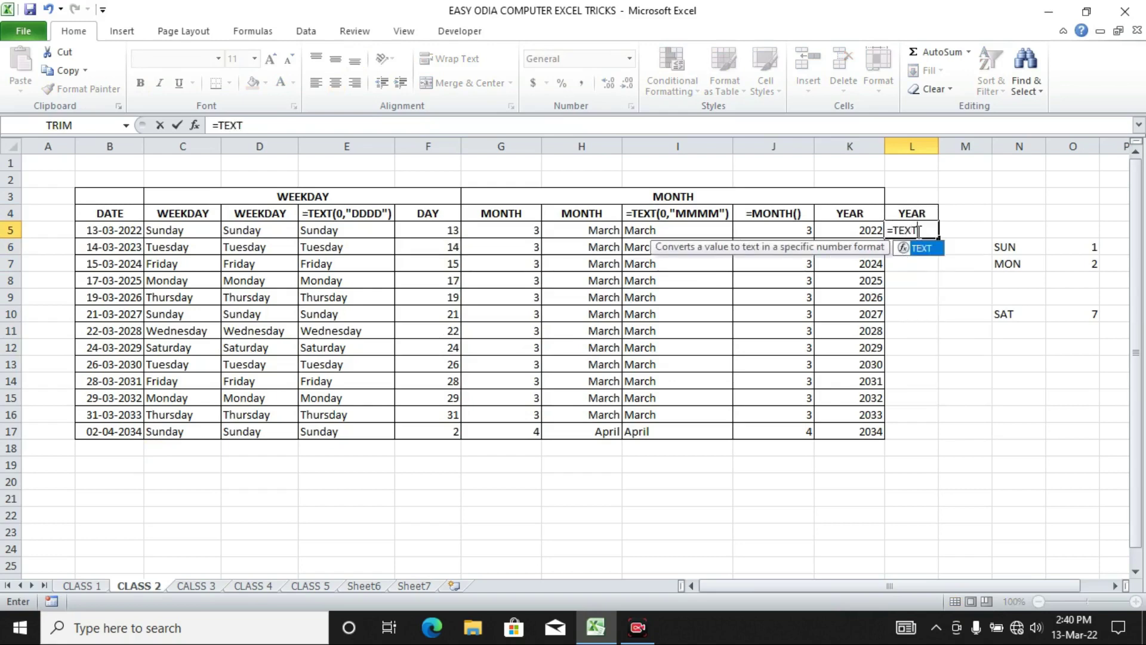
{"action": "type", "text": "XT("}
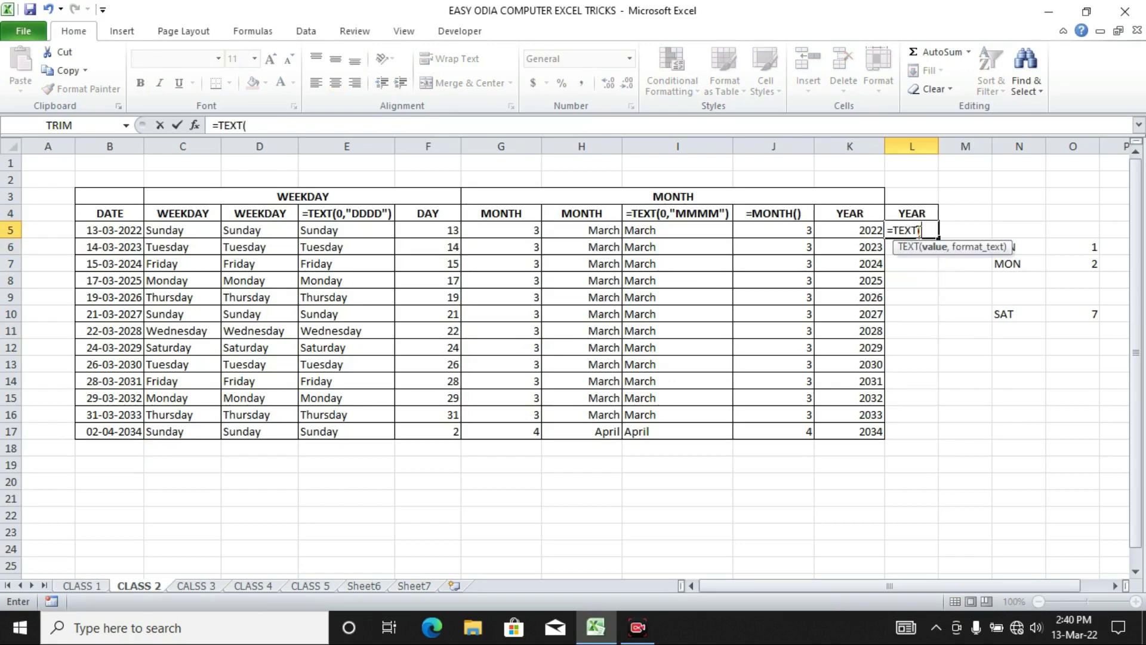
{"action": "left_click", "coordinate": [107, 238]}
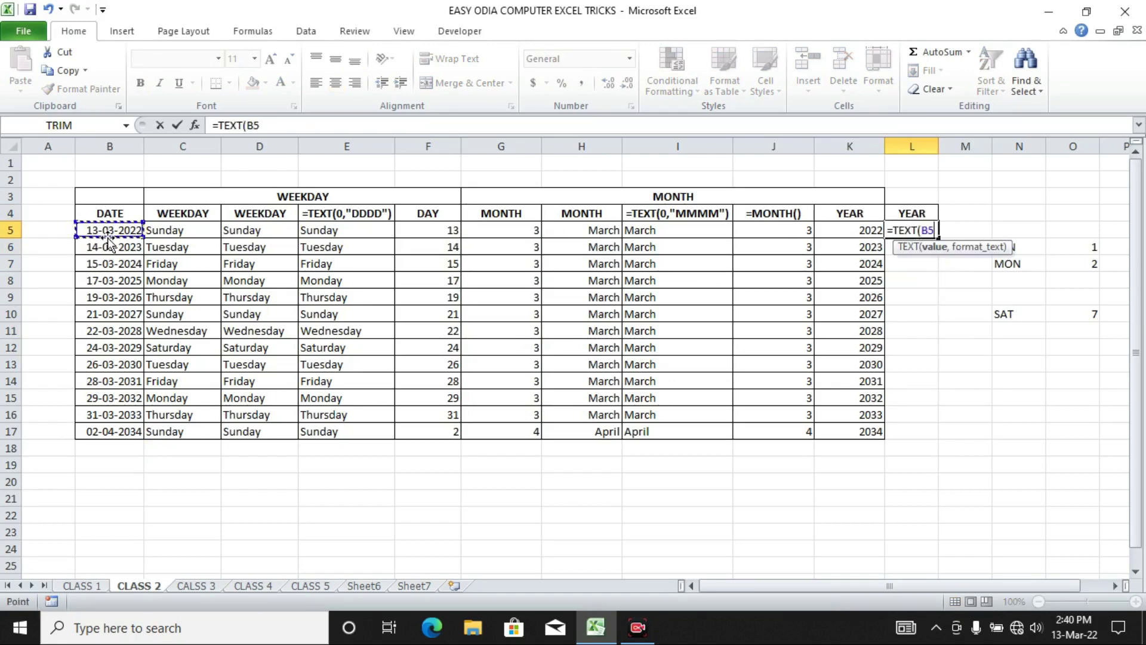
{"action": "type", "text": ","}
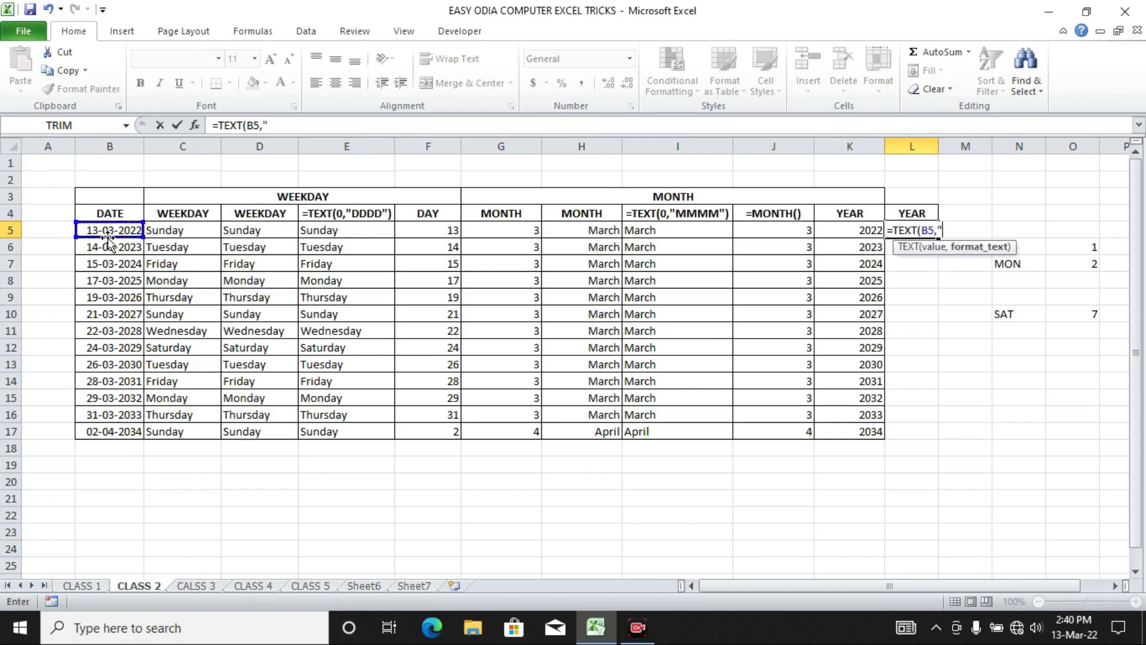
{"action": "type", "text": "\"yyyy"}
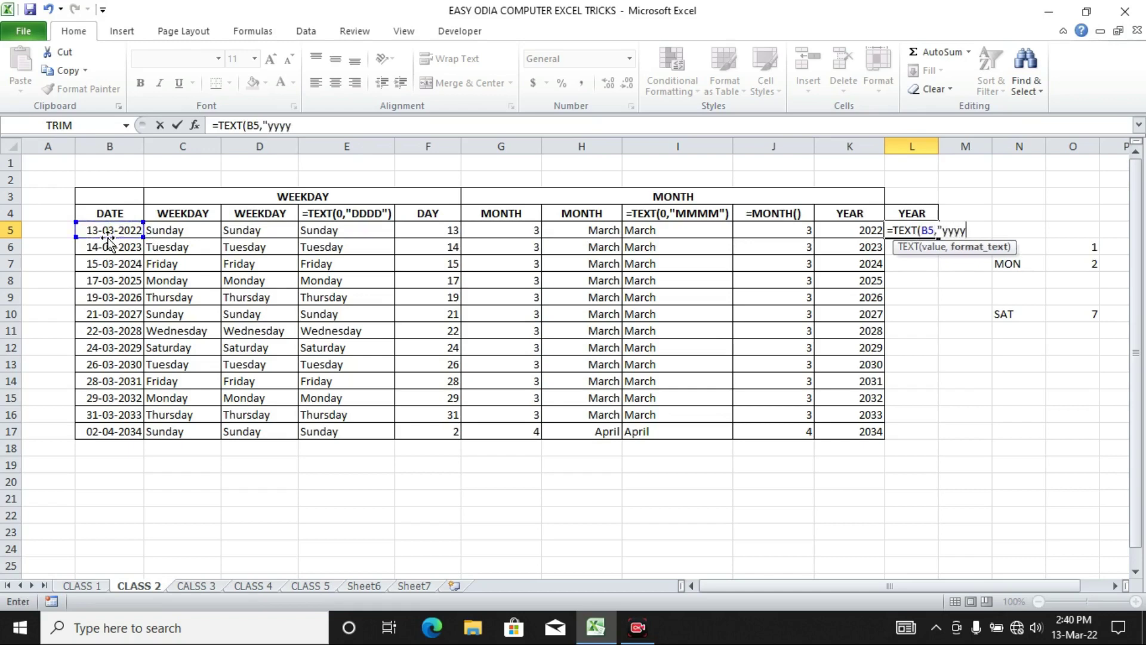
{"action": "type", "text": "\")"}
{"action": "key", "text": "Return"}
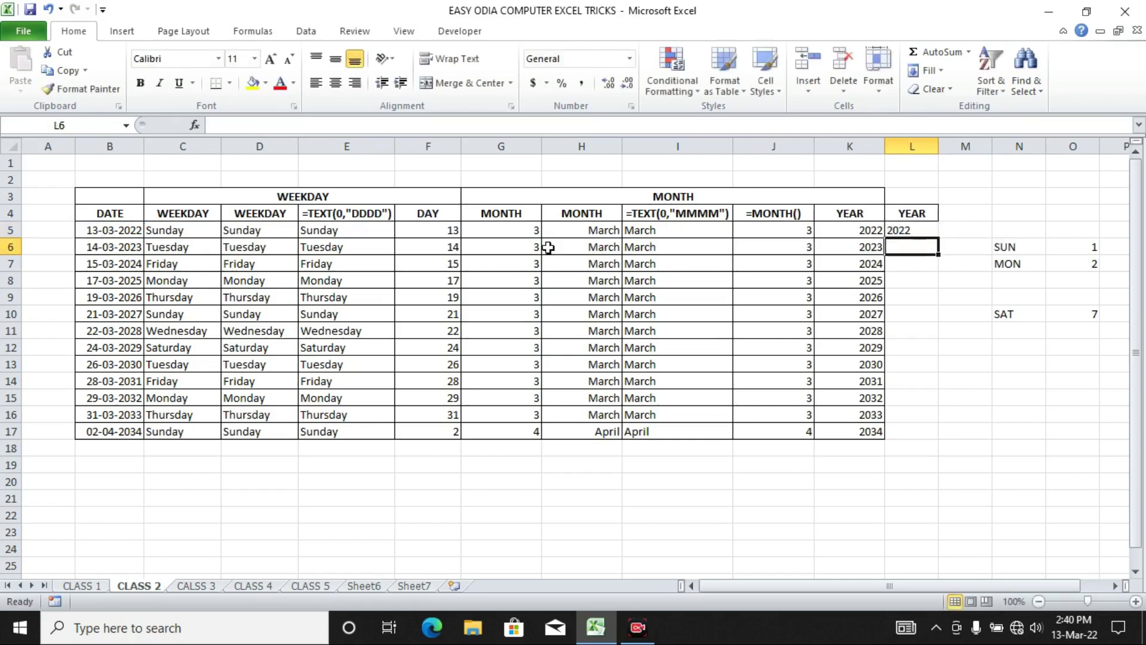
{"action": "left_click", "coordinate": [921, 230]}
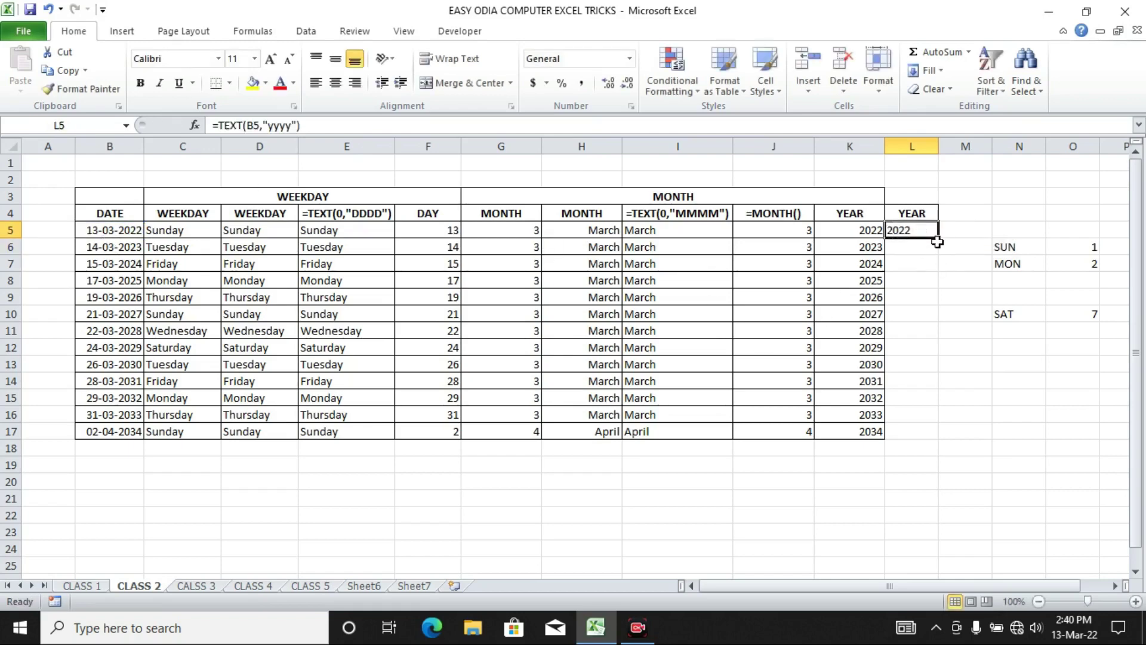
{"action": "double_click", "coordinate": [938, 241]}
{"action": "left_click", "coordinate": [909, 485]}
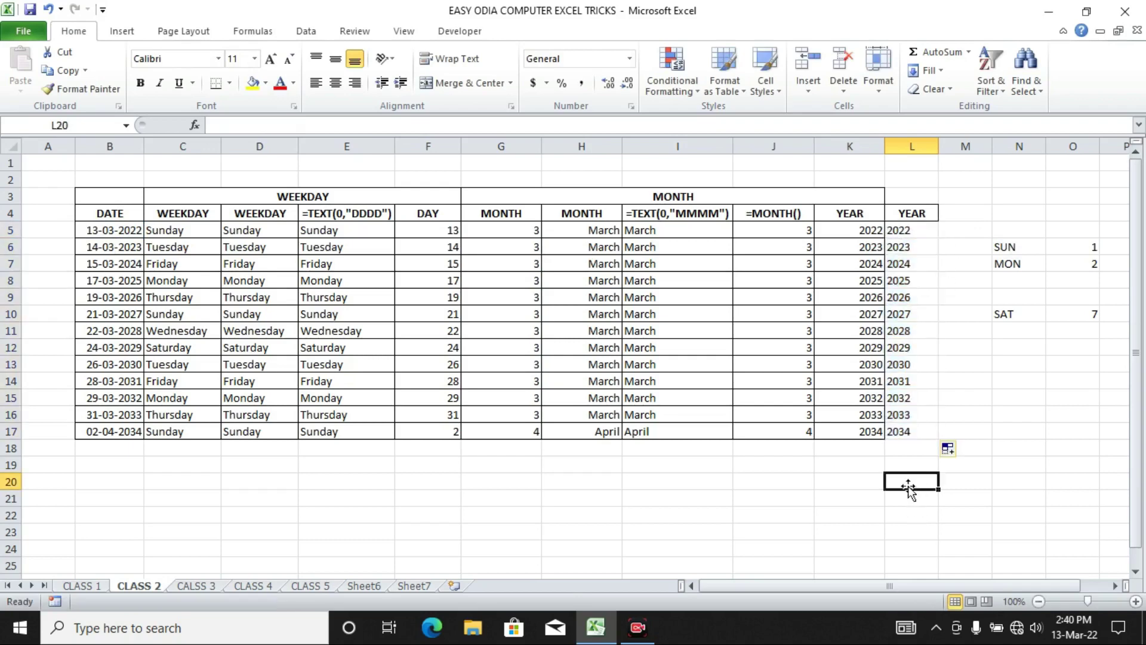
Apply all borders to the year cells L5:L17
{"action": "left_click_drag", "start_coordinate": [914, 234], "coordinate": [901, 427]}
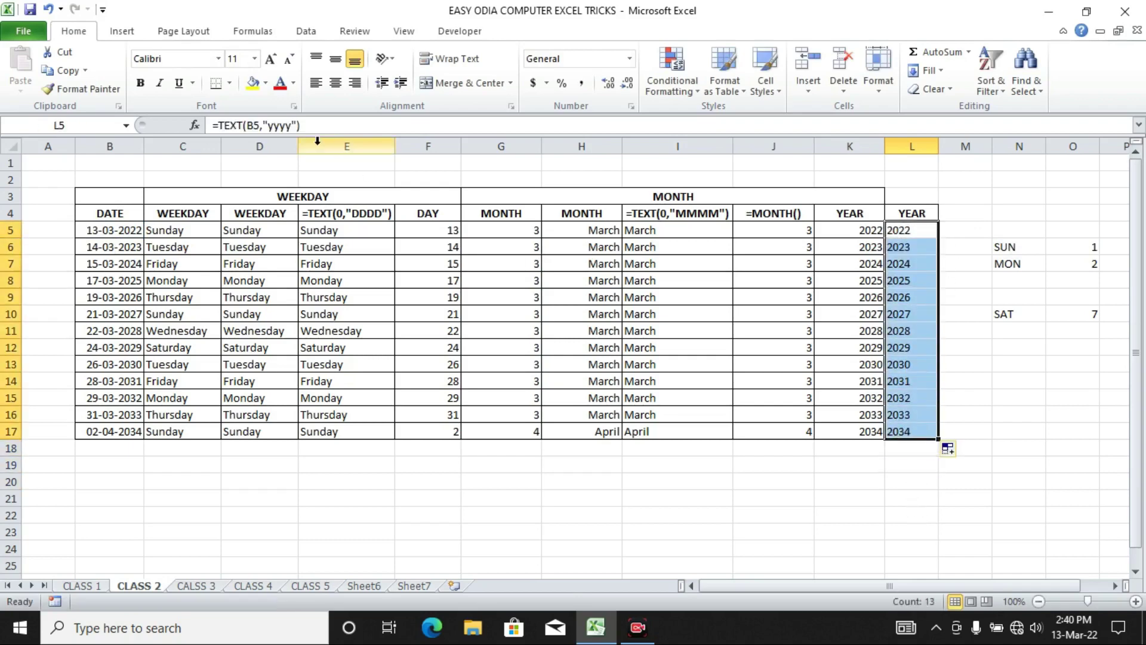
{"action": "left_click", "coordinate": [230, 83]}
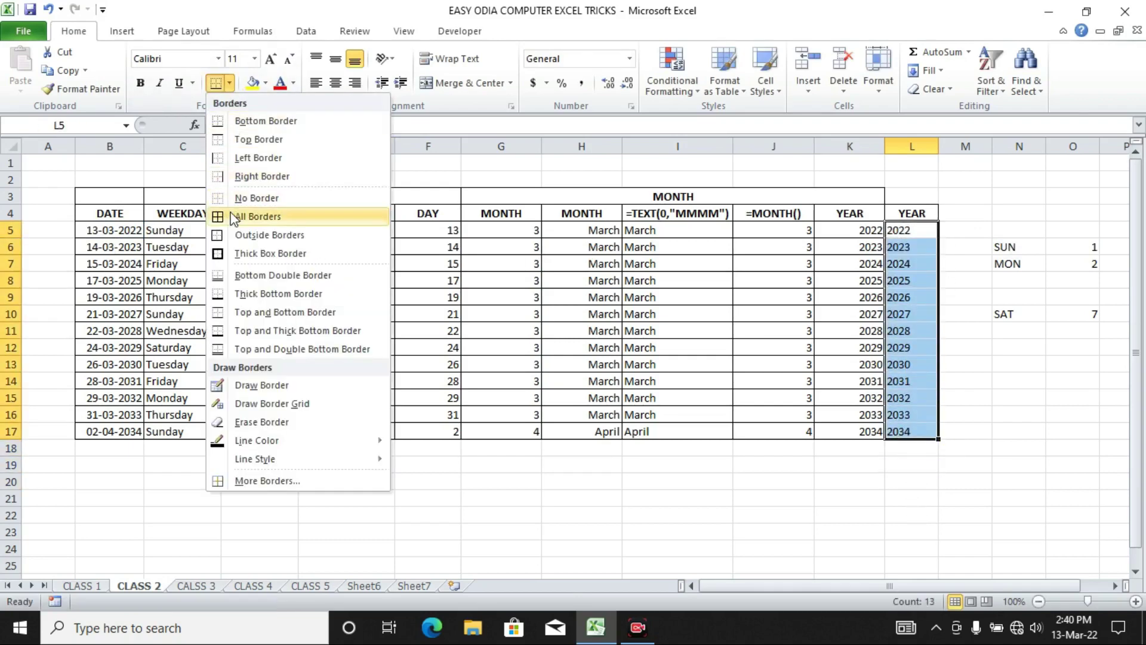
{"action": "left_click", "coordinate": [255, 215]}
{"action": "left_click_drag", "start_coordinate": [777, 498], "coordinate": [848, 498]}
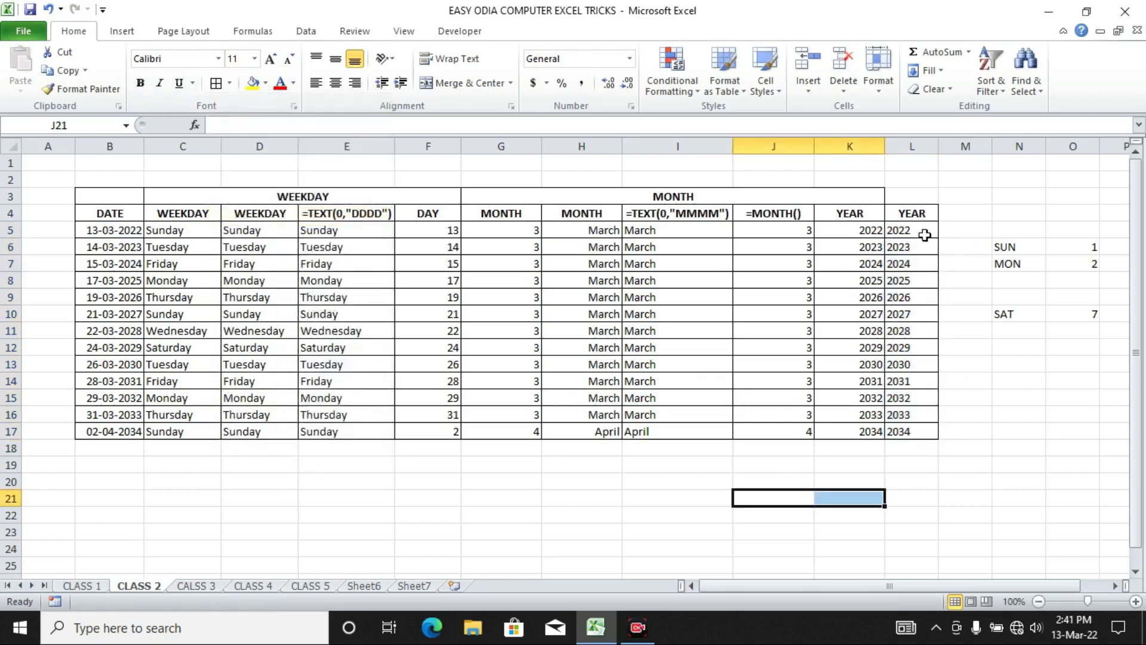
Compare the YEAR function values in column K with the TEXT function values in column L
{"action": "left_click", "coordinate": [866, 227]}
{"action": "left_click_drag", "start_coordinate": [866, 228], "coordinate": [857, 431]}
{"action": "left_click_drag", "start_coordinate": [924, 229], "coordinate": [914, 432]}
{"action": "left_click_drag", "start_coordinate": [848, 231], "coordinate": [859, 341]}
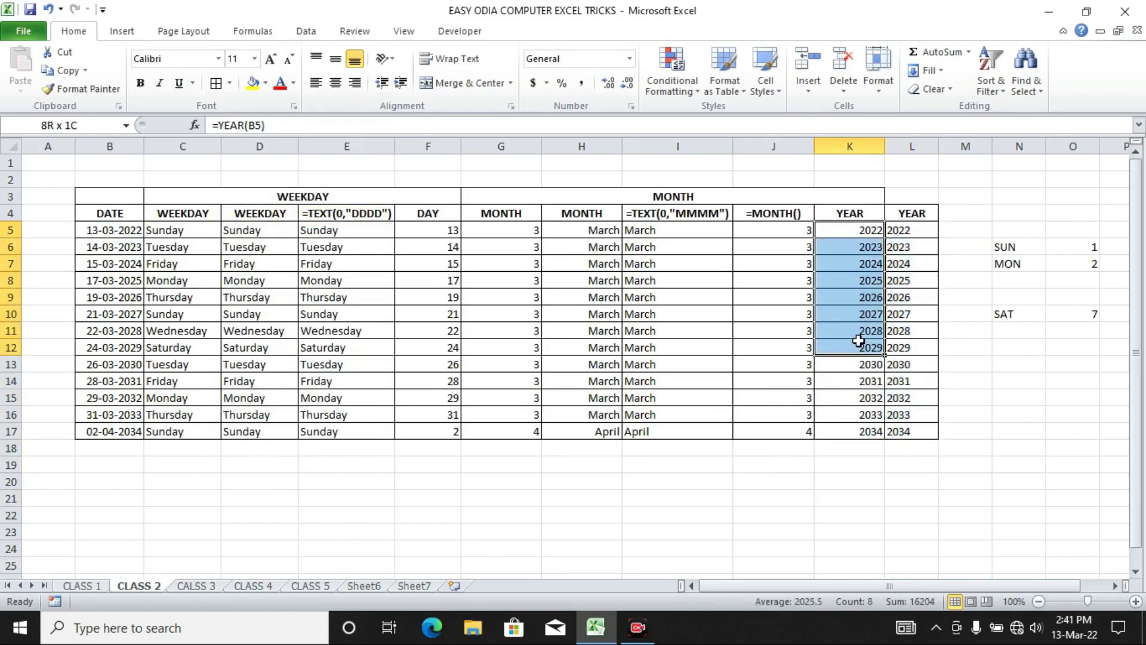
{"action": "left_click_drag", "start_coordinate": [921, 229], "coordinate": [924, 406]}
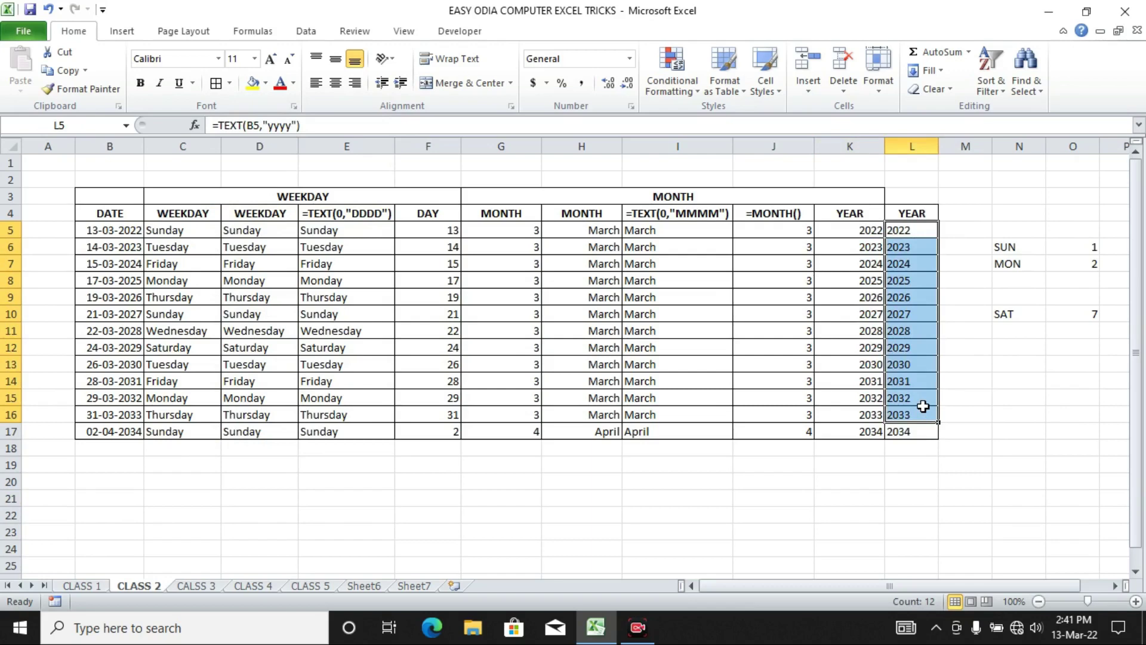